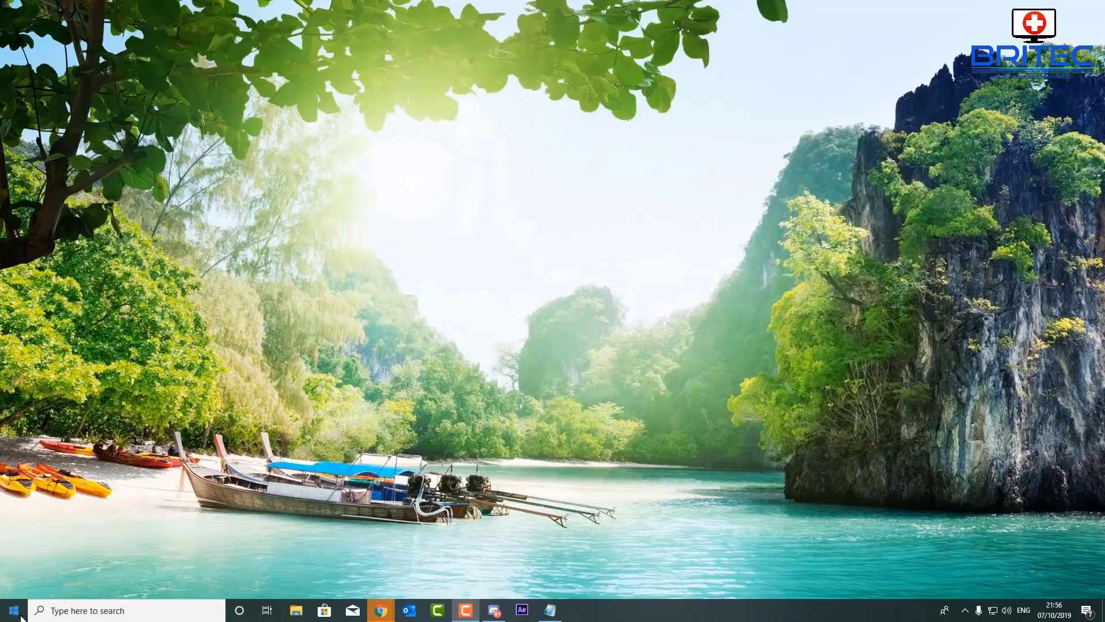
- Open the General page of the Windows privacy settings
click(16, 612)
click(19, 556)
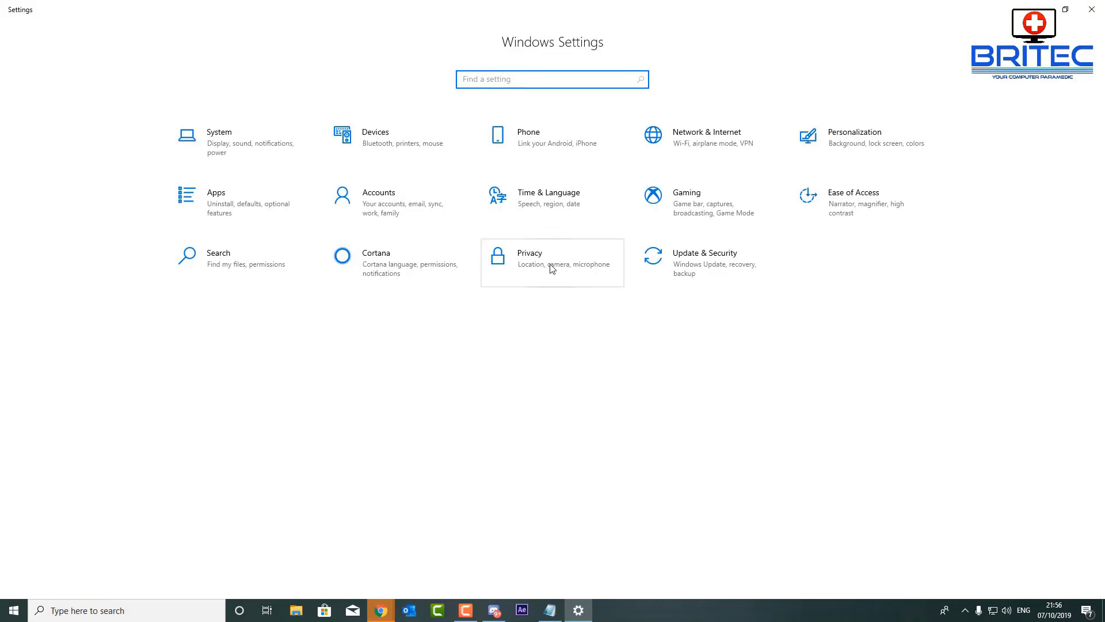
click(552, 268)
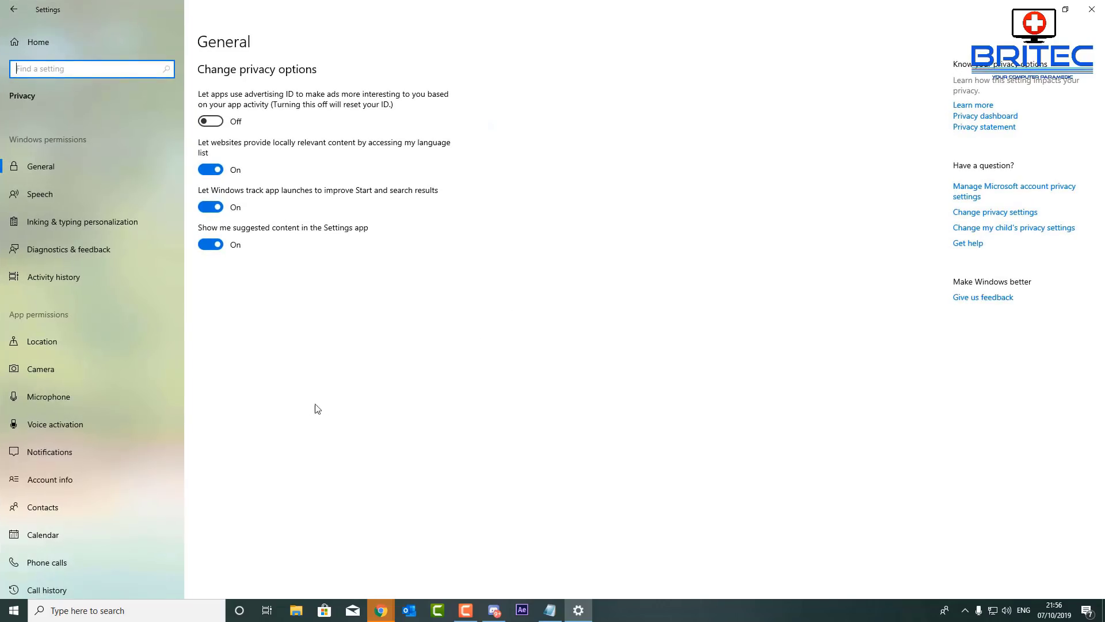
click(49, 165)
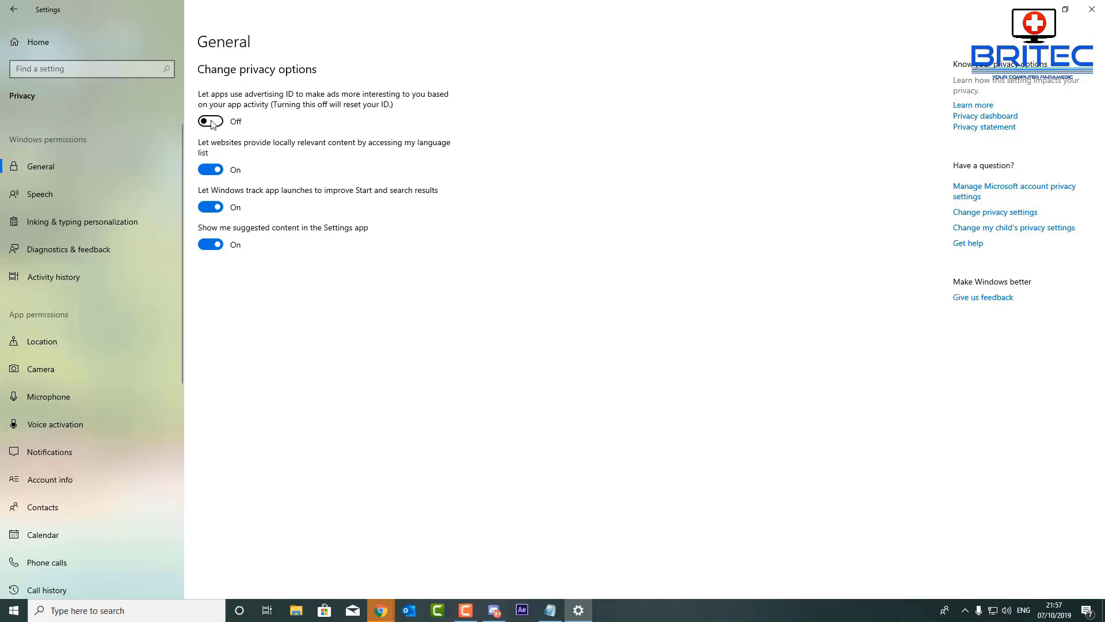
- Turn off language-list access for websites, app launch tracking, and suggested content in the Settings app
click(213, 172)
click(212, 213)
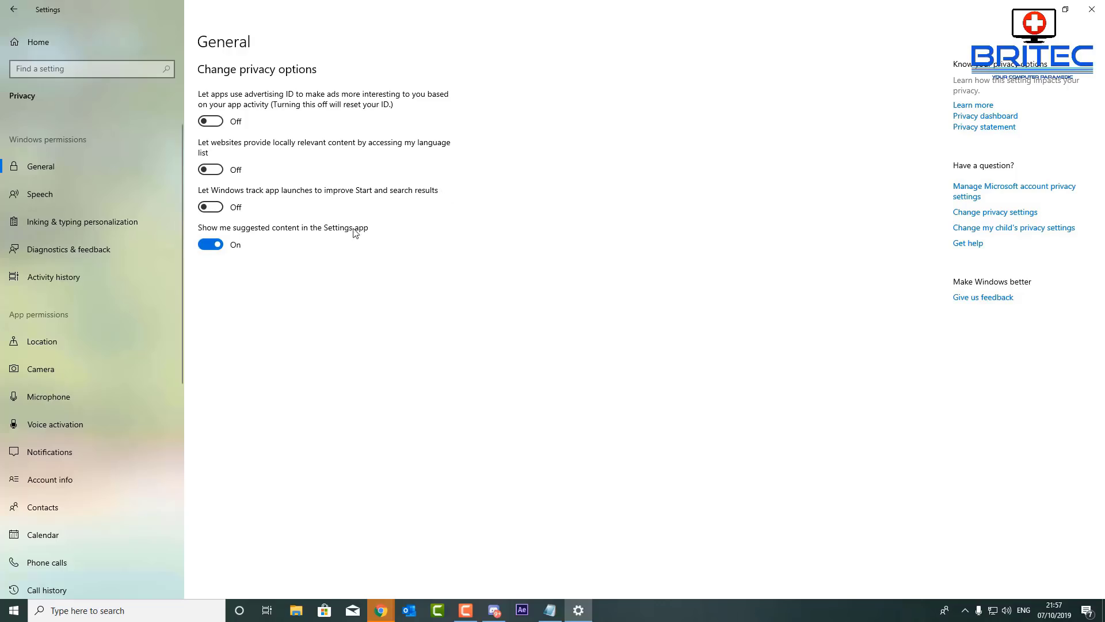
click(235, 246)
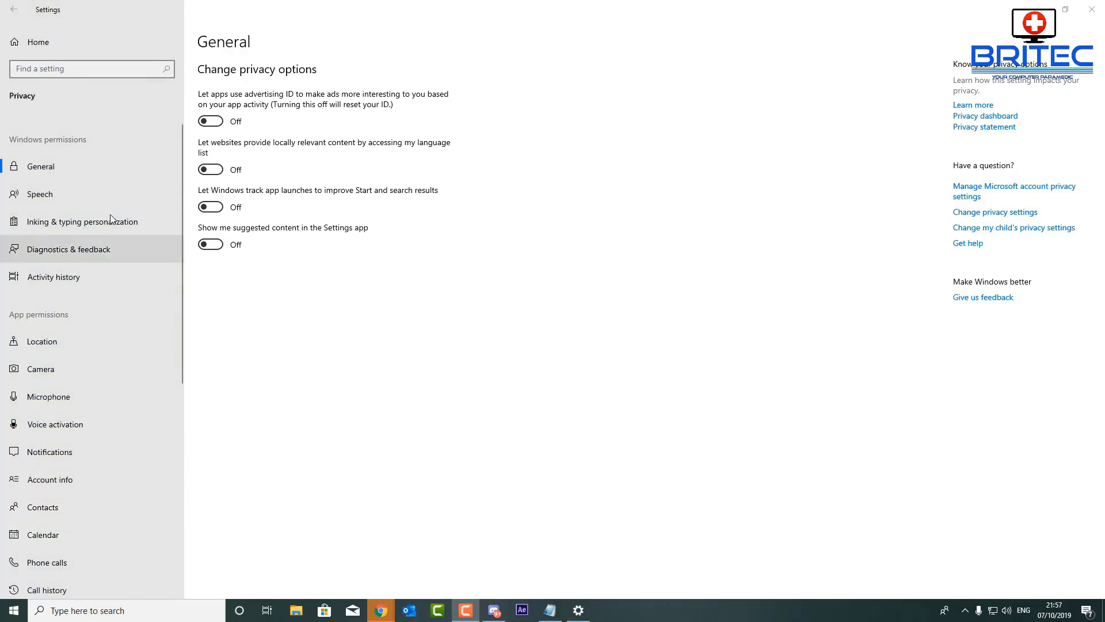
- Review the online speech recognition setting, and turn off inking and typing personalization
click(74, 195)
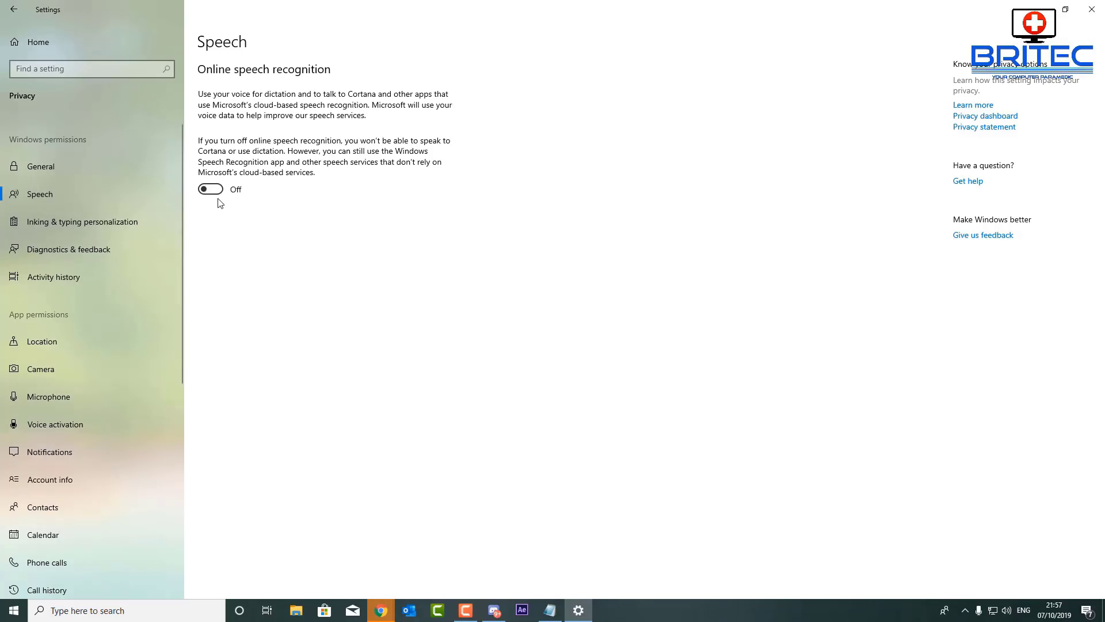
click(91, 224)
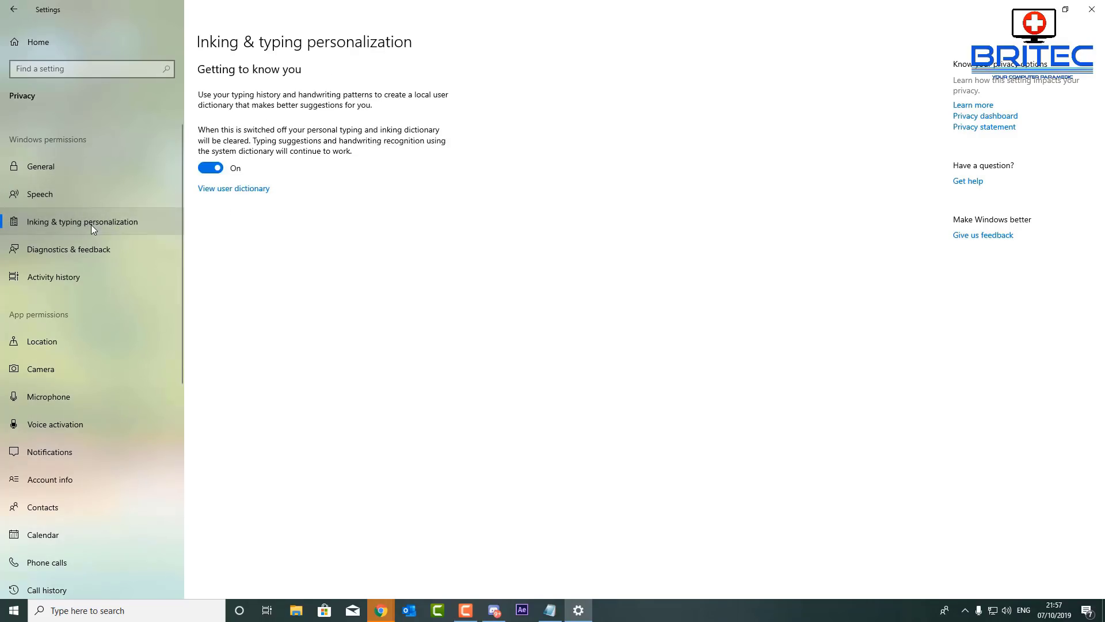
click(216, 171)
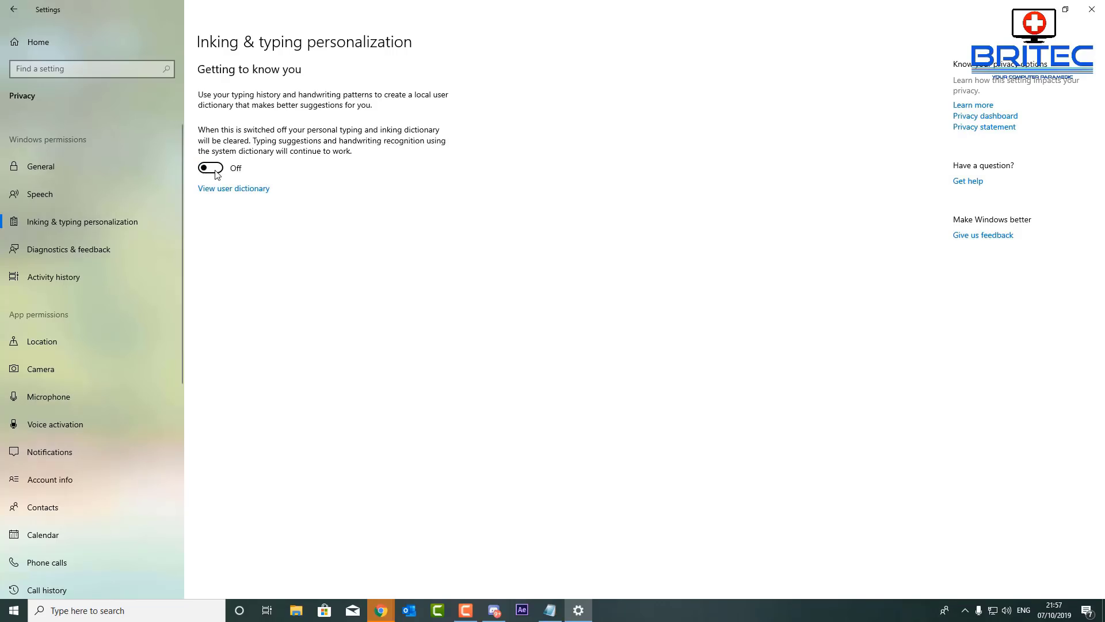
- In the diagnostics and feedback settings, choose Basic diagnostic data and delete the diagnostic data Microsoft has collected about this device
click(62, 253)
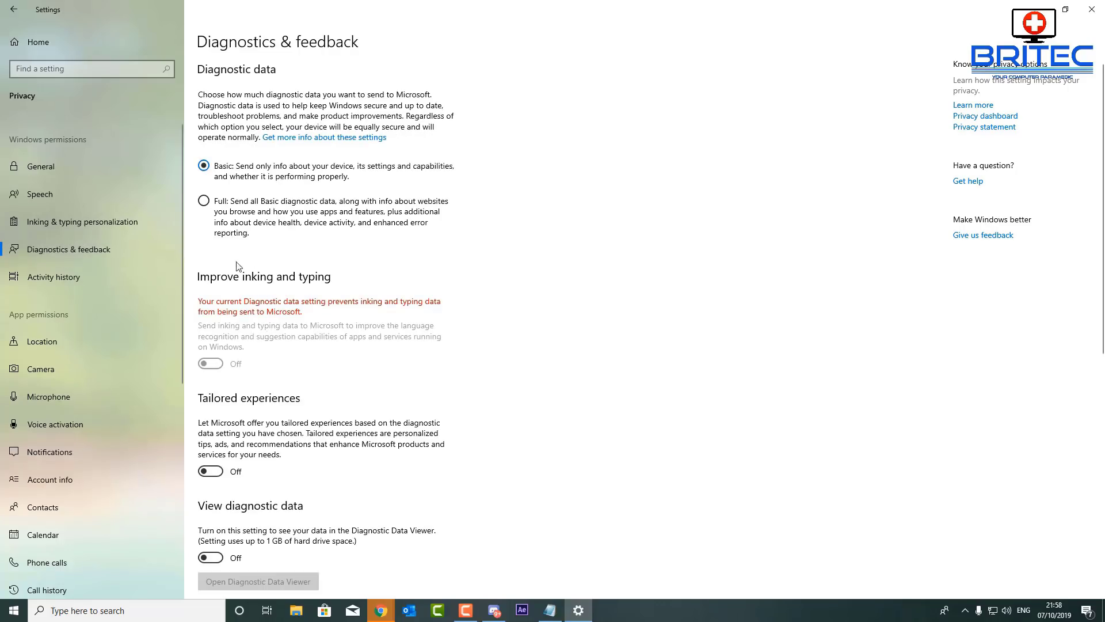
click(203, 169)
scroll(204, 169, down, 8)
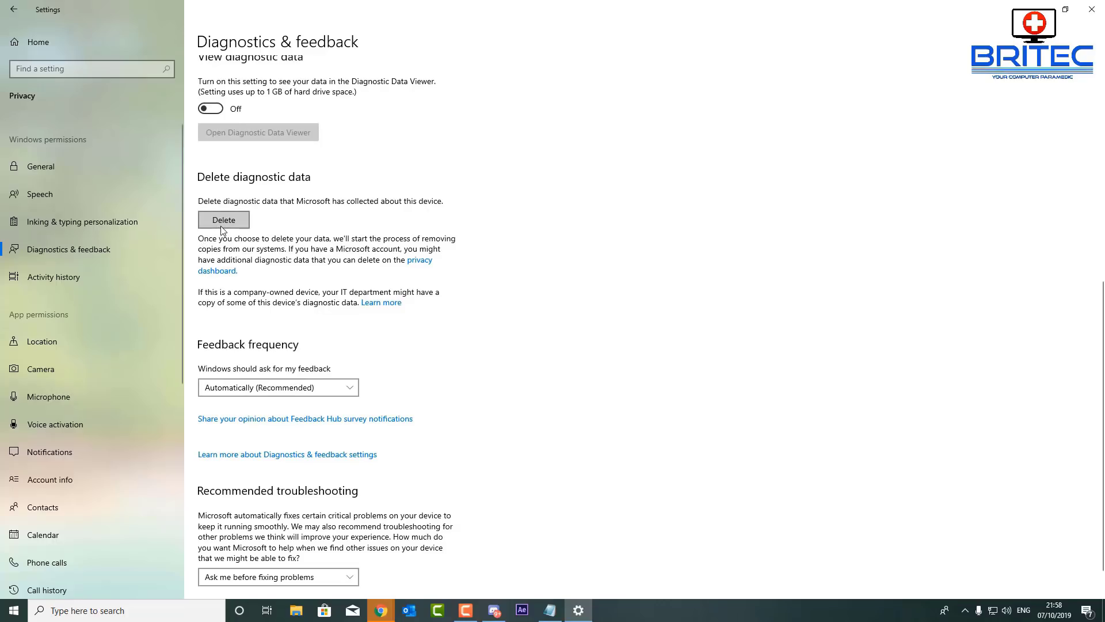
click(222, 229)
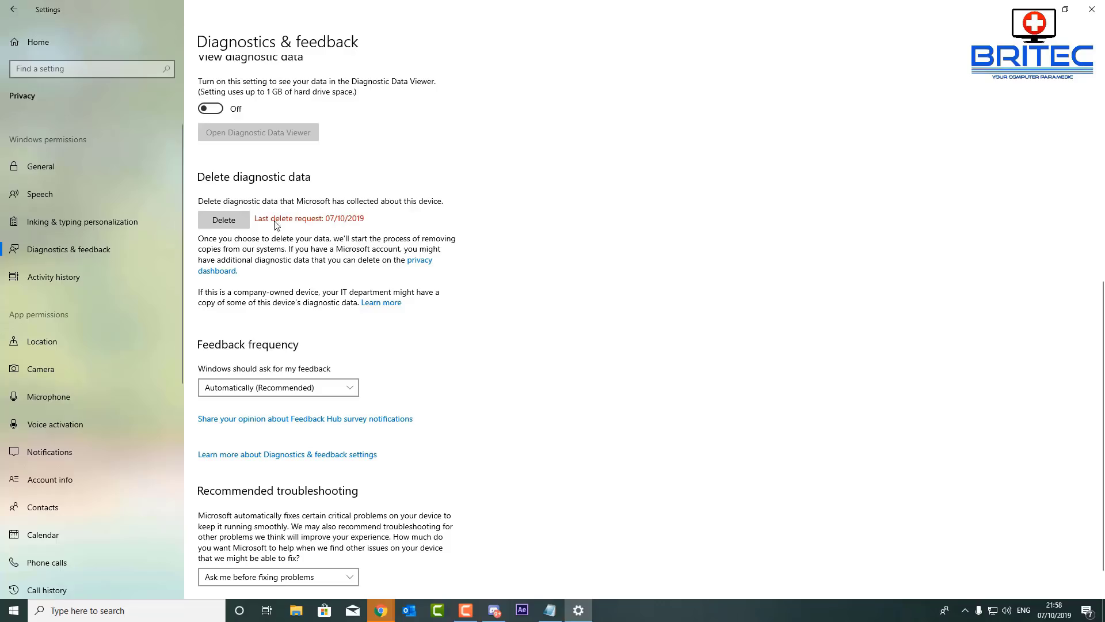
- Set the feedback frequency to Never and recommended troubleshooting to "Only fix critical problems for me"
scroll(332, 330, down, 1)
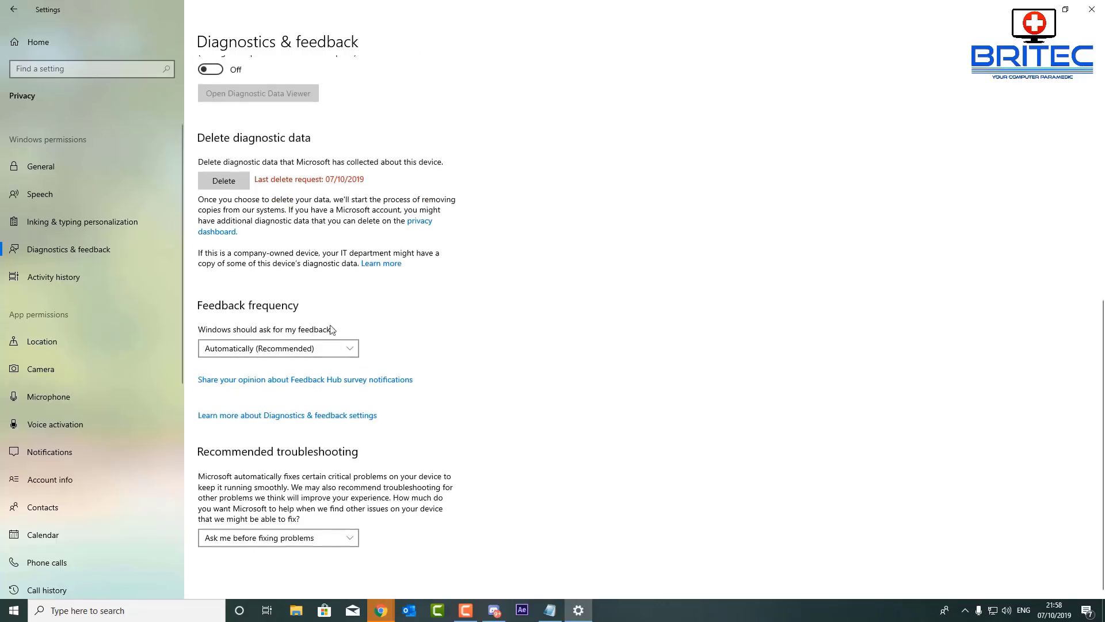
click(349, 351)
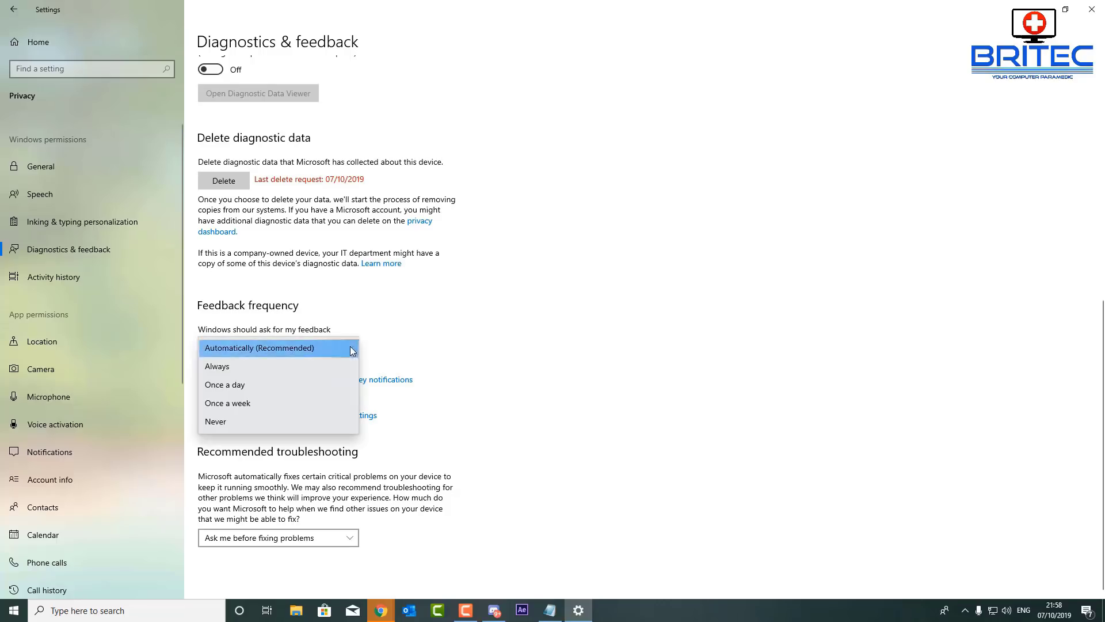
click(270, 426)
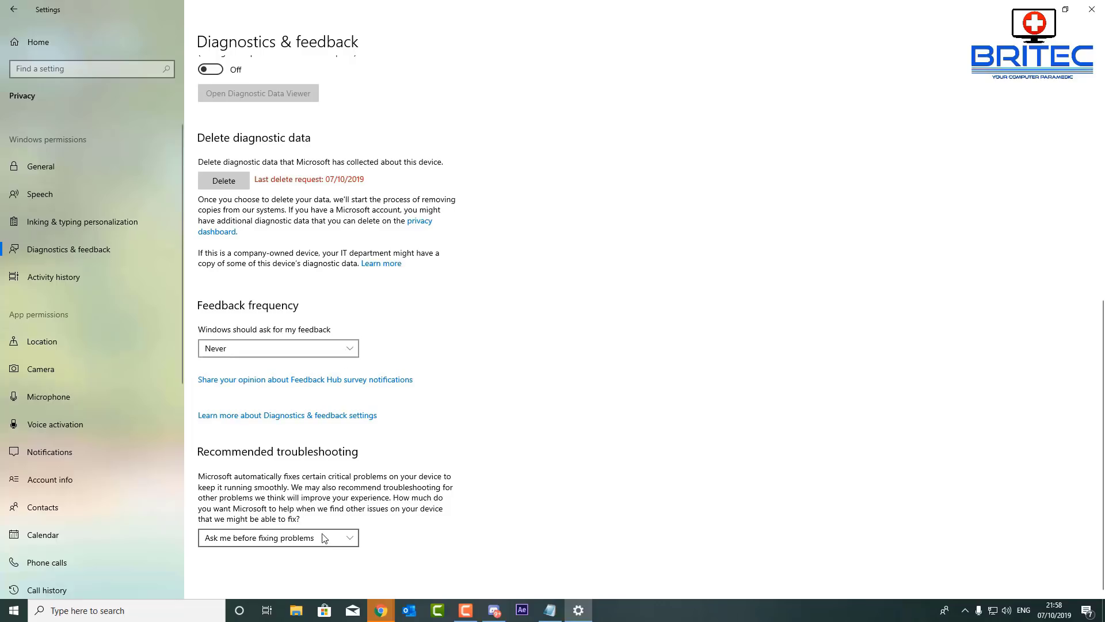
click(351, 539)
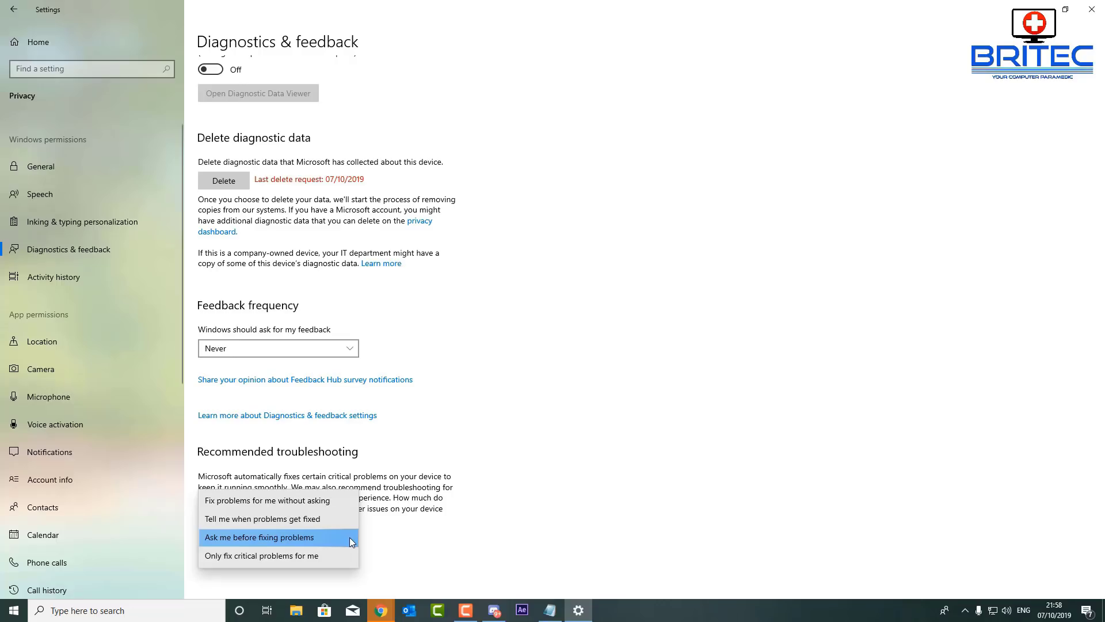
click(327, 559)
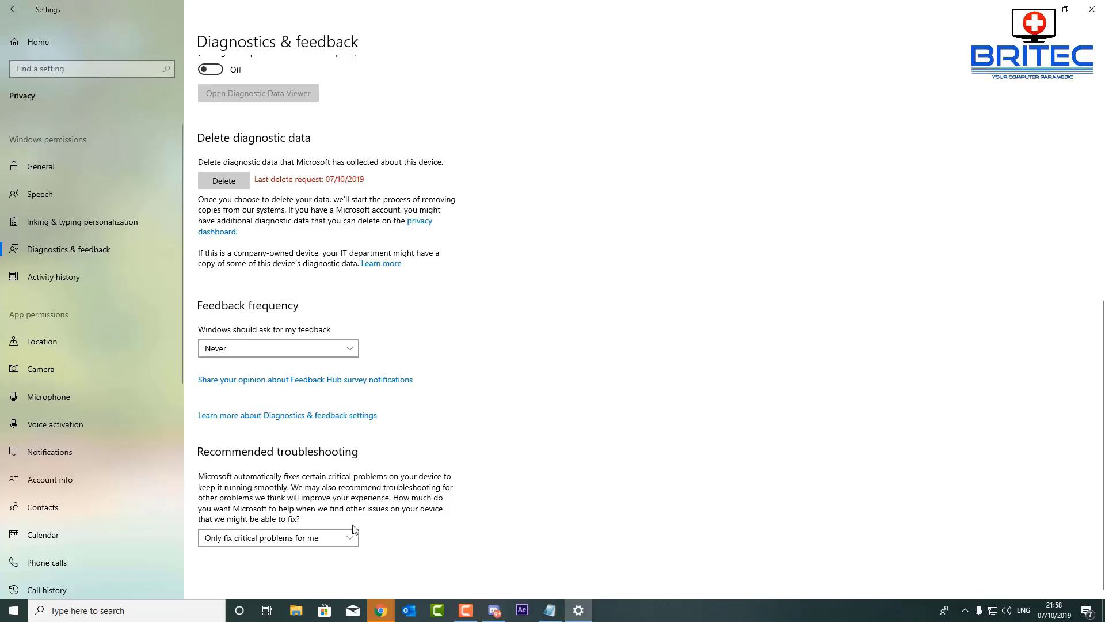
- Disable storing activity history on this device and sending it to Microsoft, and clear the existing activity history
click(61, 279)
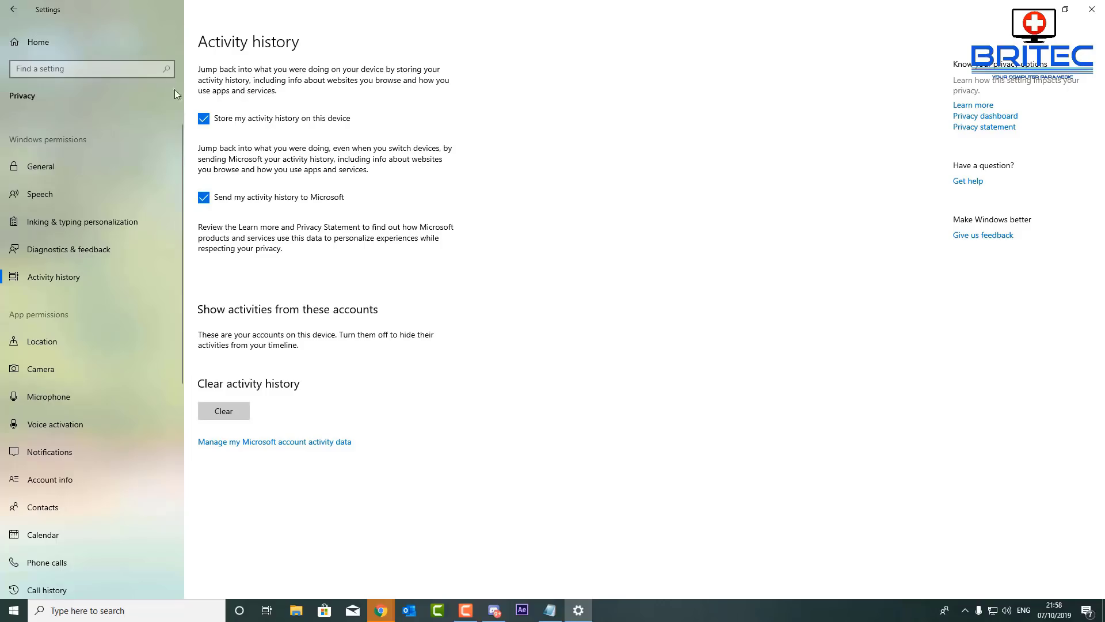
click(204, 120)
click(204, 198)
click(227, 411)
click(187, 382)
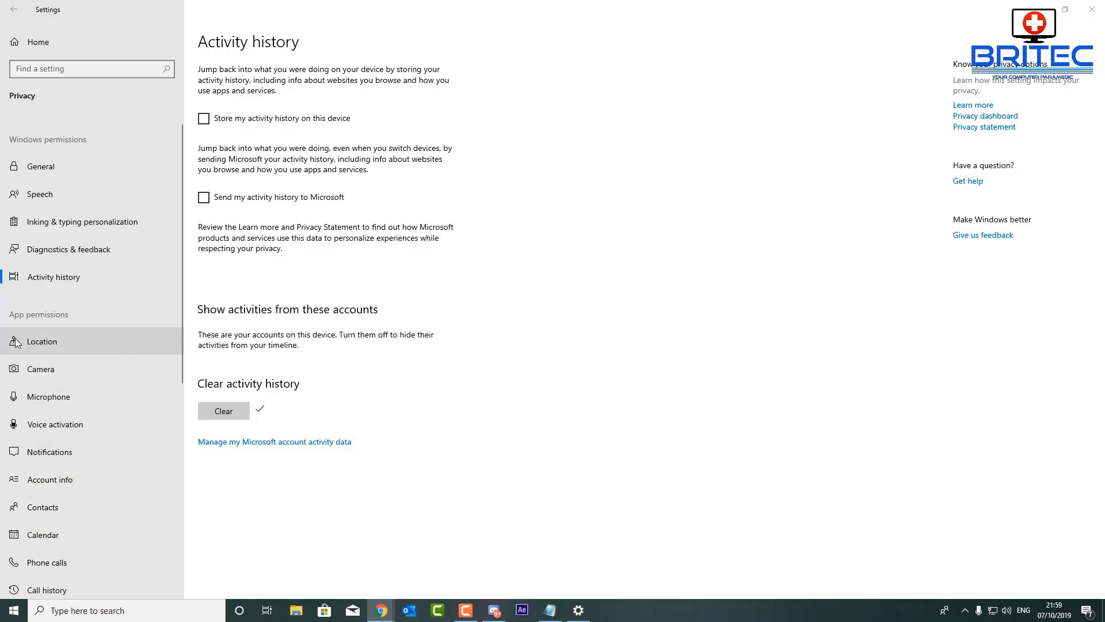
- Open the location privacy settings and make sure location access for this device is set to Off
click(56, 341)
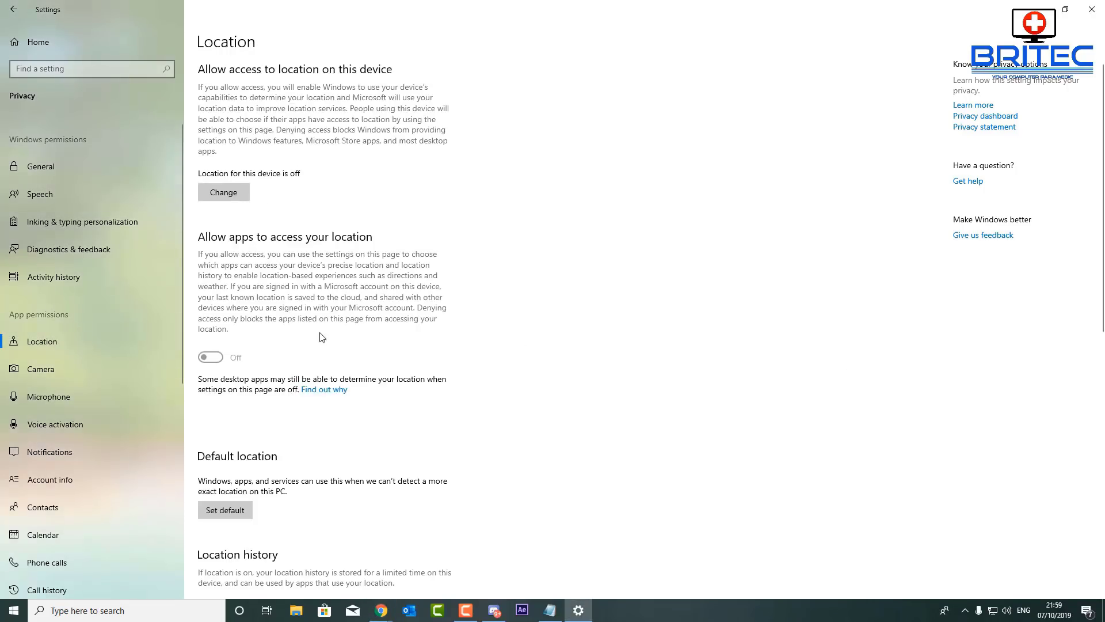
scroll(339, 274, down, 5)
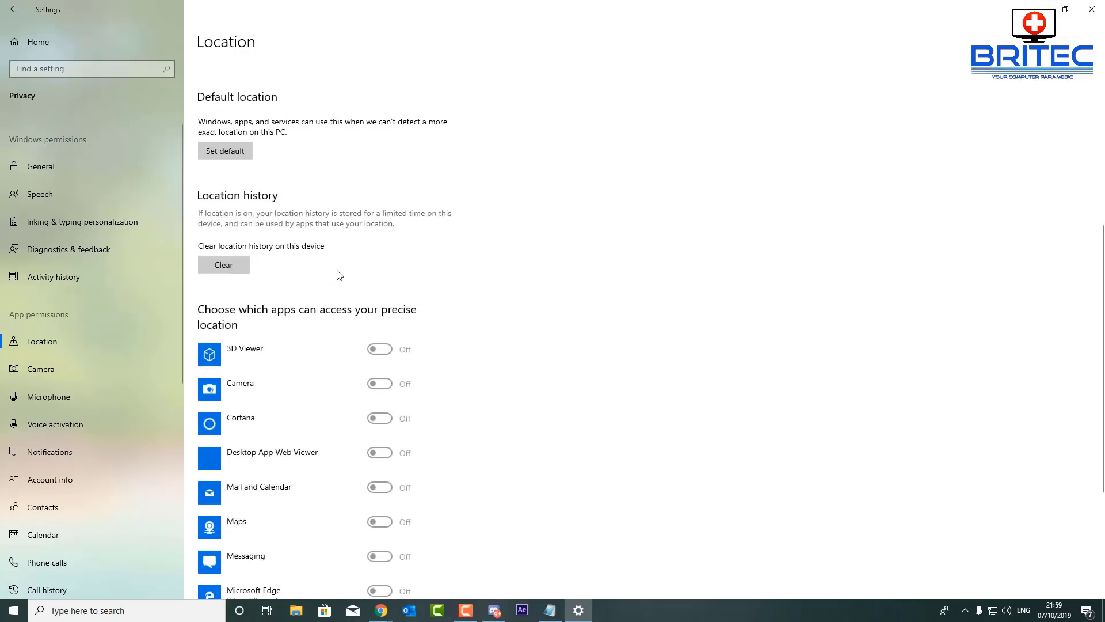
scroll(339, 274, up, 6)
click(224, 193)
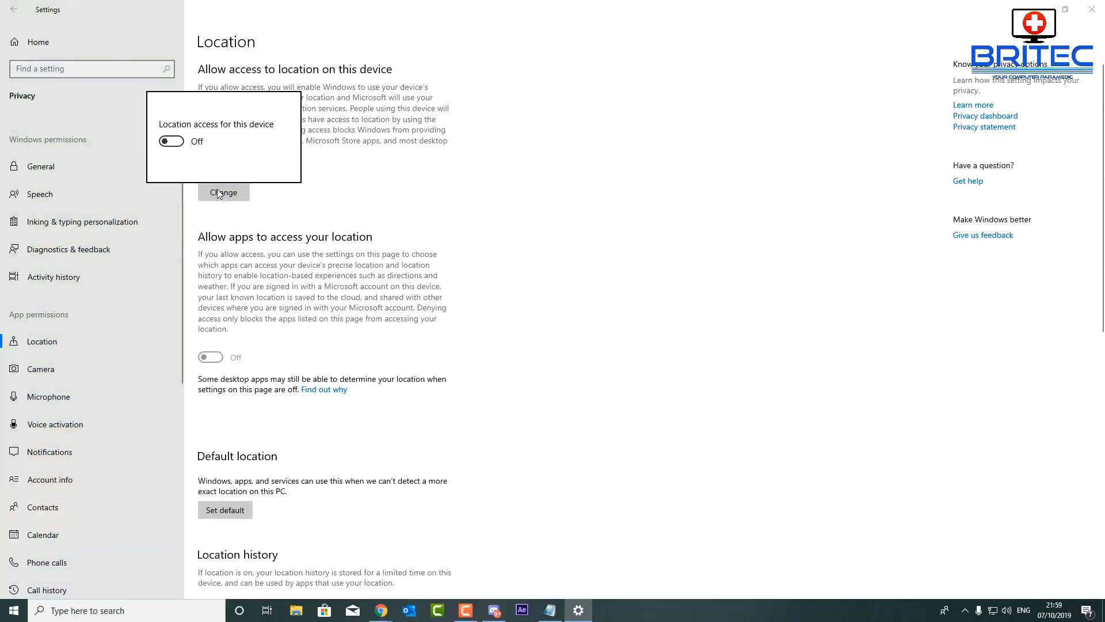
click(174, 142)
click(173, 142)
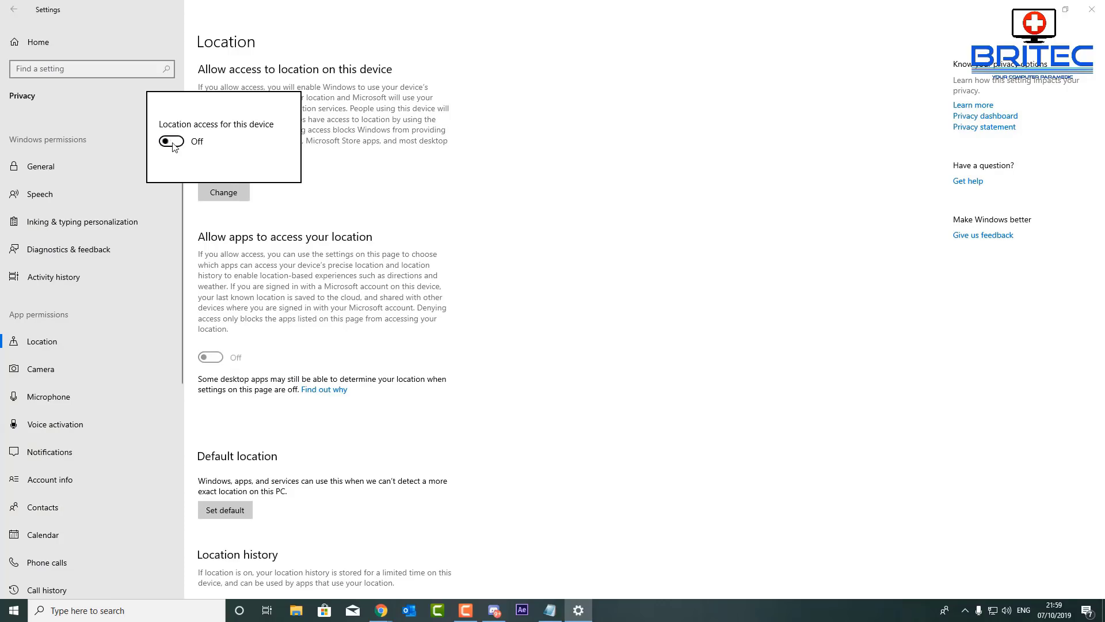
click(369, 246)
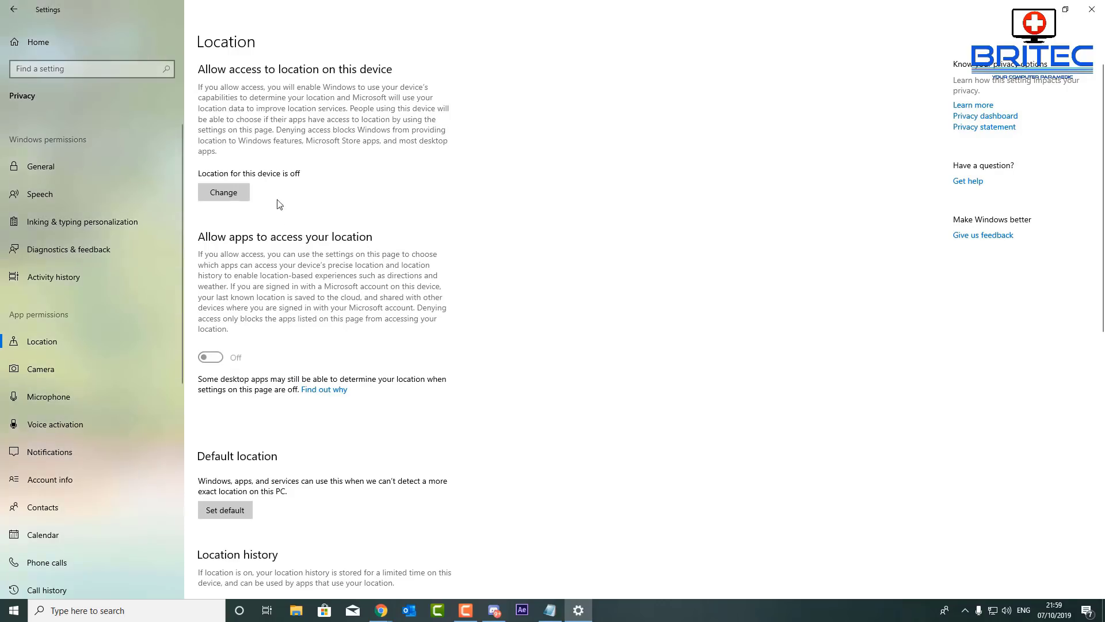
- Review which apps can access the precise location, and clear the location history on this device
scroll(268, 363, down, 5)
scroll(268, 363, down, 3)
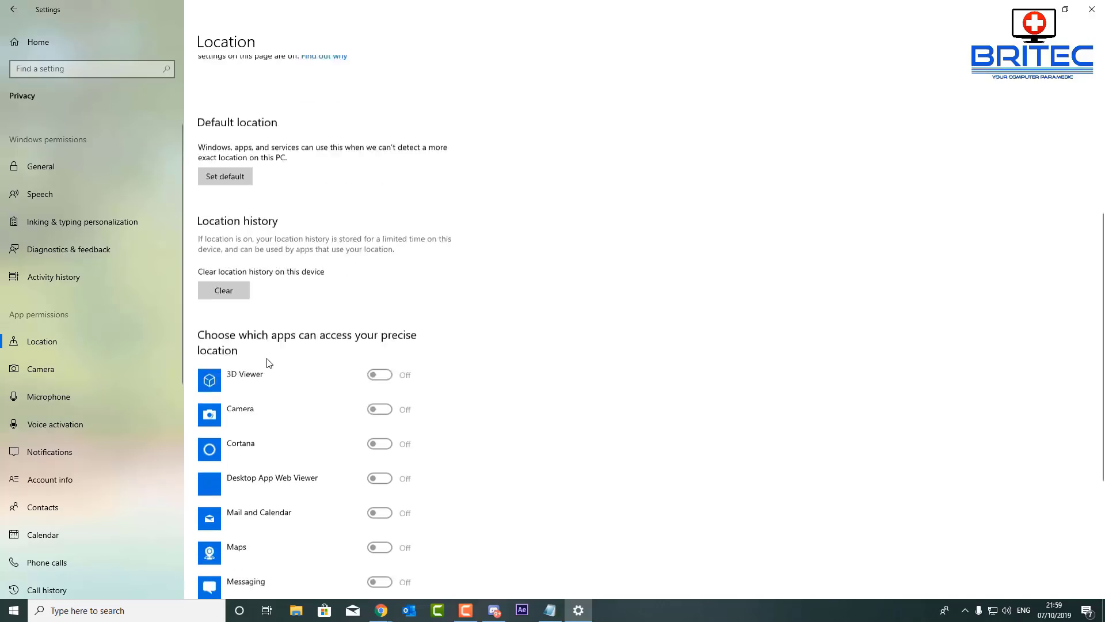
scroll(363, 377, down, 2)
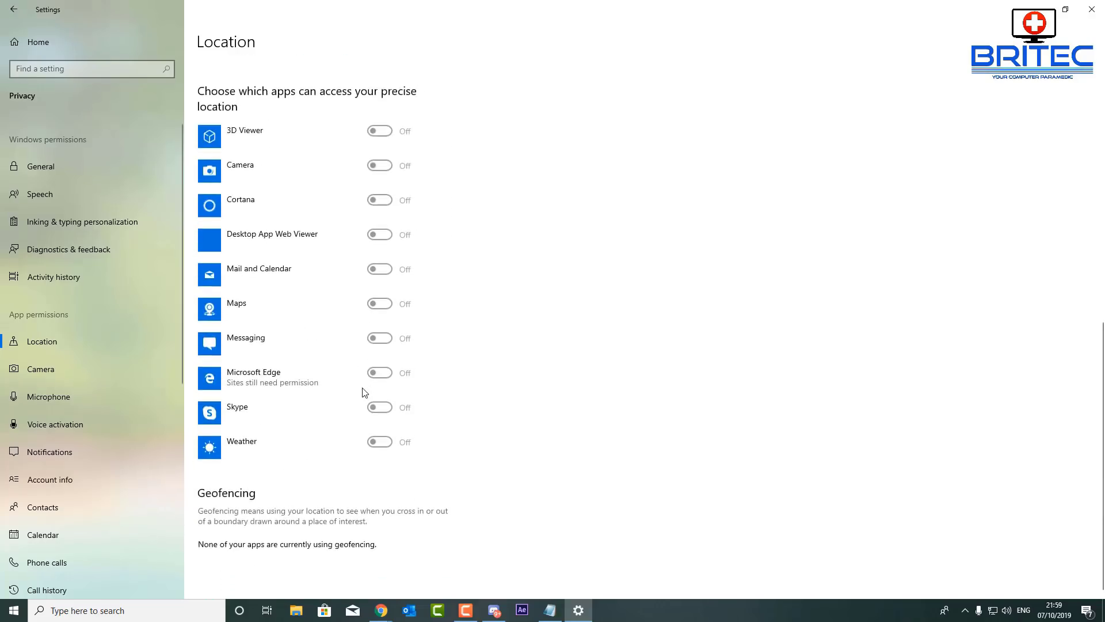
scroll(363, 316, up, 6)
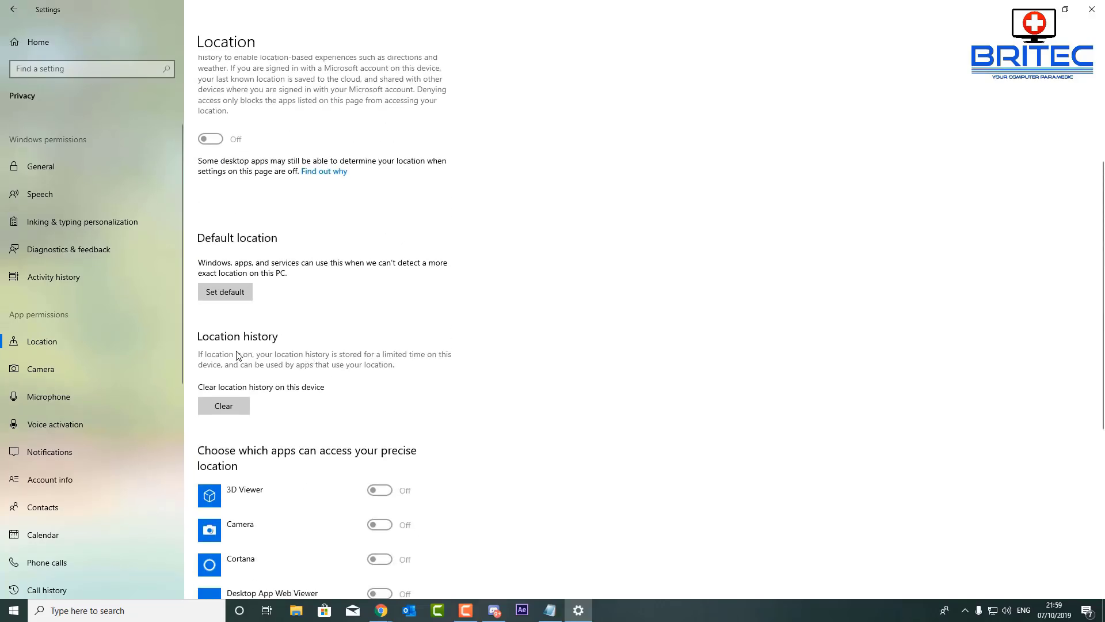
click(231, 405)
- Turn off camera access for apps and review the camera permissions of the Microsoft Store and desktop apps
click(105, 368)
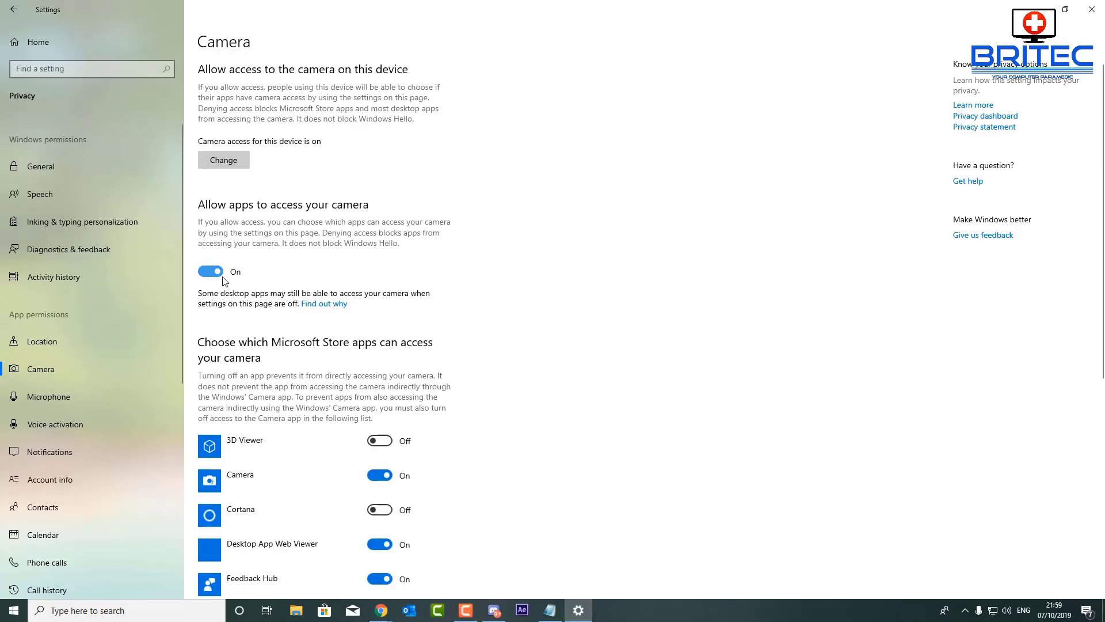
click(218, 275)
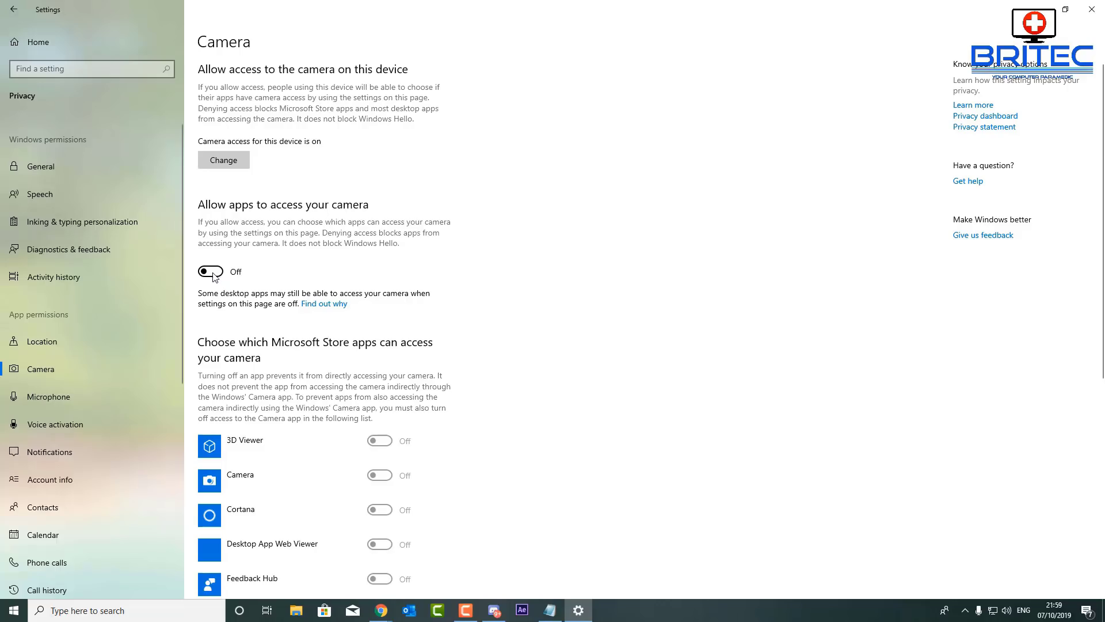
scroll(350, 317, down, 5)
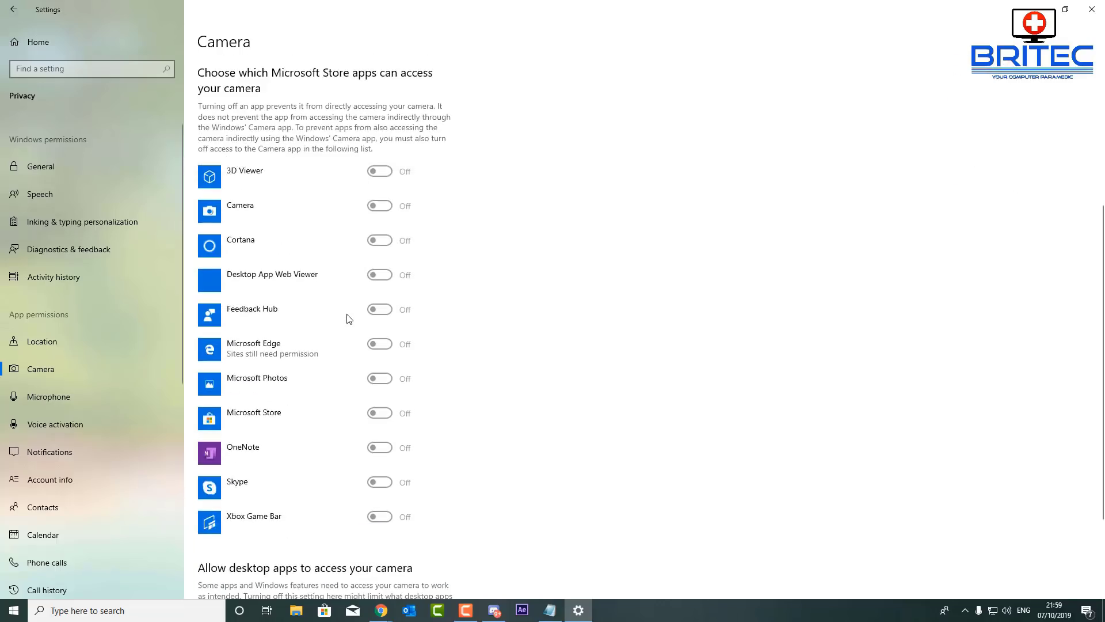
scroll(350, 318, up, 5)
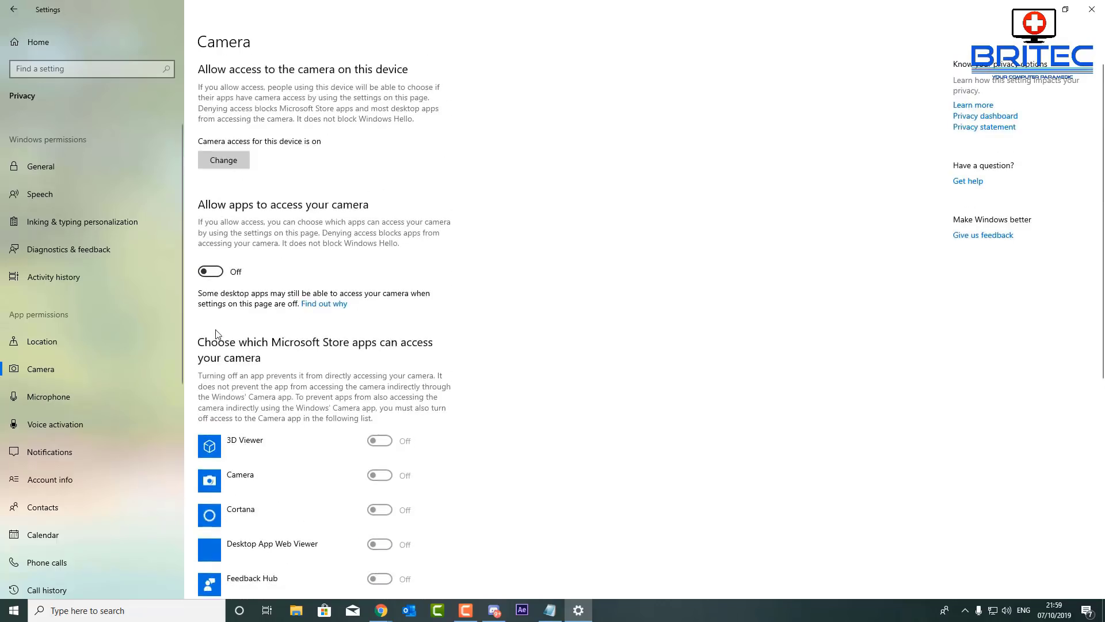
scroll(217, 334, down, 6)
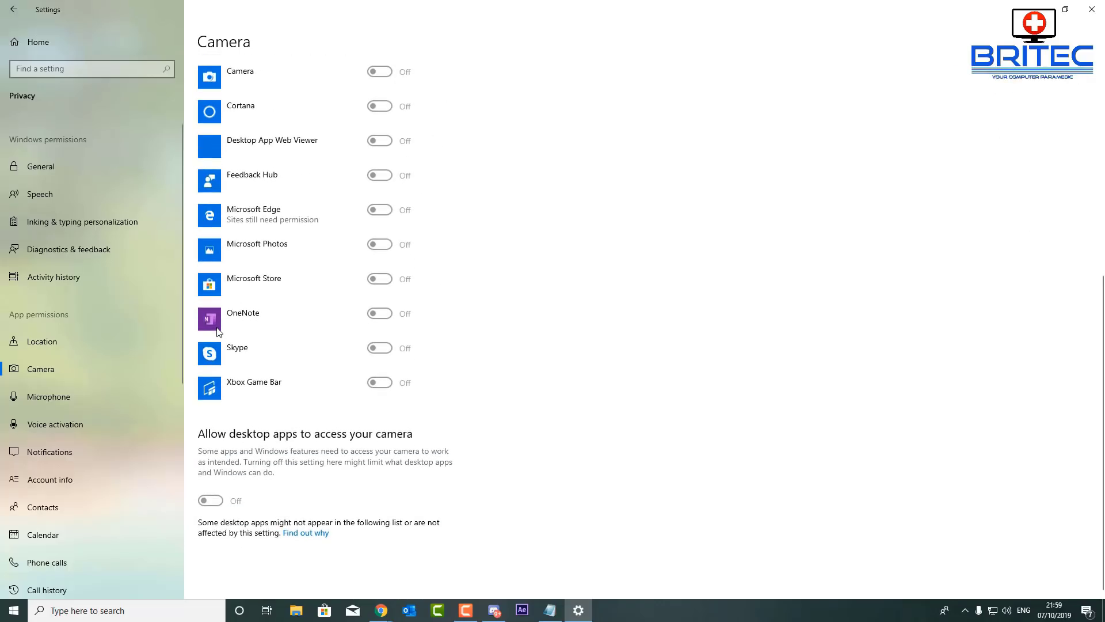
- Turn off microphone access for Feedback Hub and Microsoft Edge in the microphone privacy settings
click(48, 395)
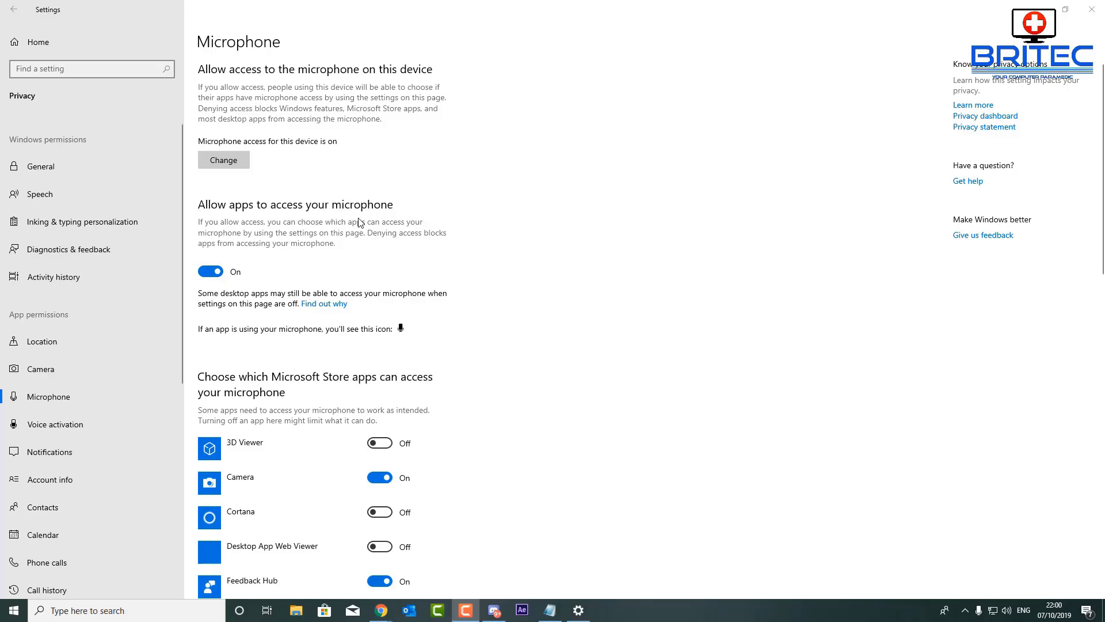
scroll(355, 448, down, 3)
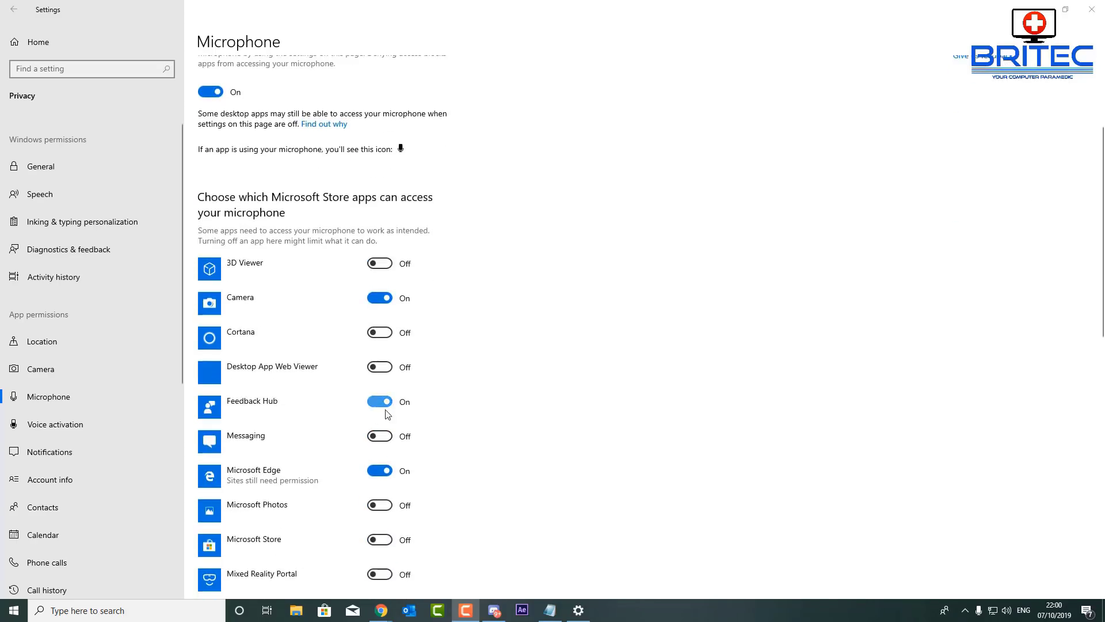
click(381, 402)
scroll(443, 446, down, 2)
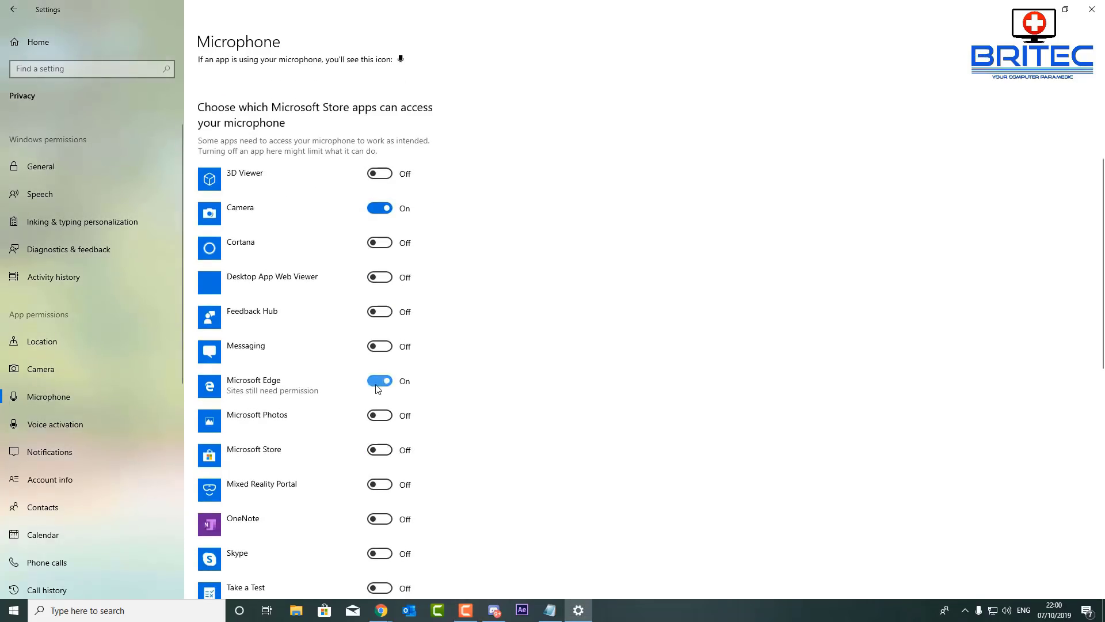
click(378, 385)
scroll(353, 452, down, 5)
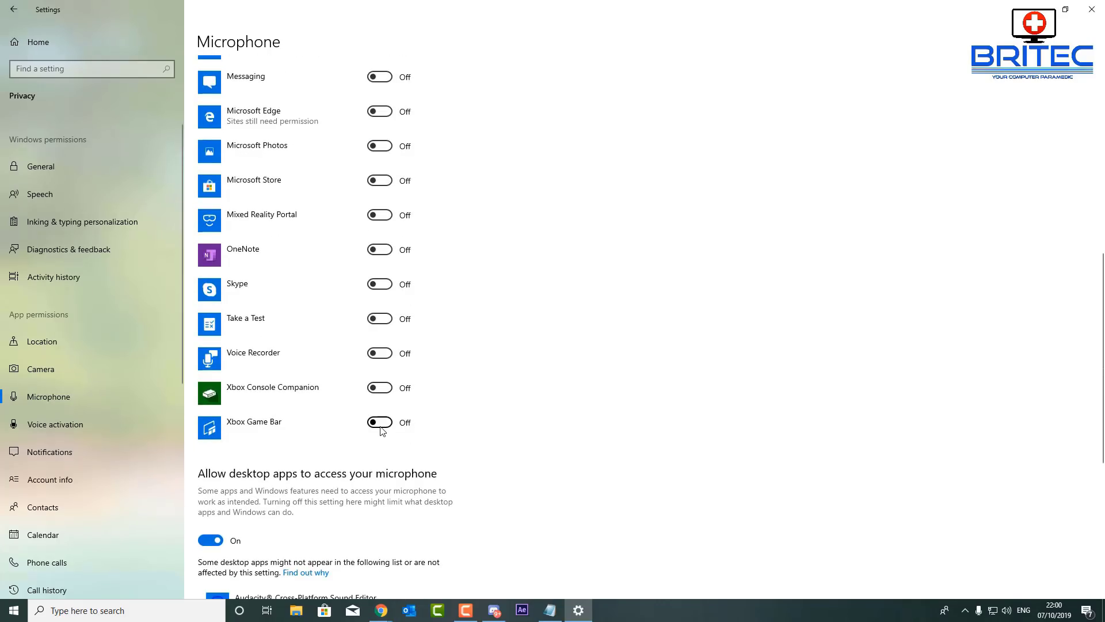
- Turn off microphone access for the Camera app in the list of Microsoft Store apps
scroll(380, 430, up, 6)
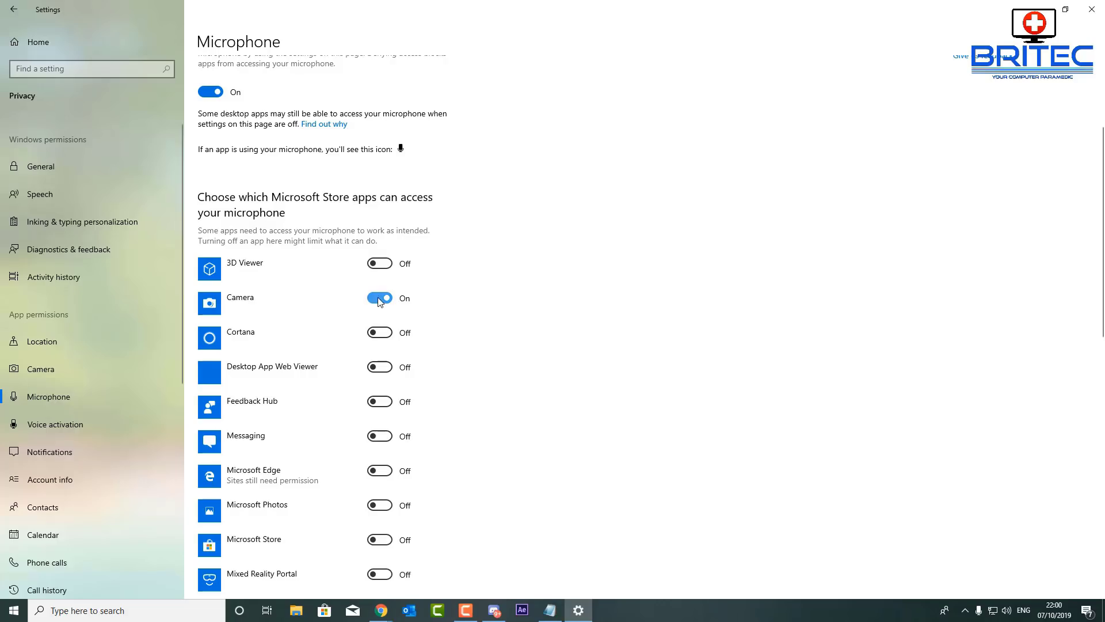
click(380, 298)
scroll(378, 403, down, 5)
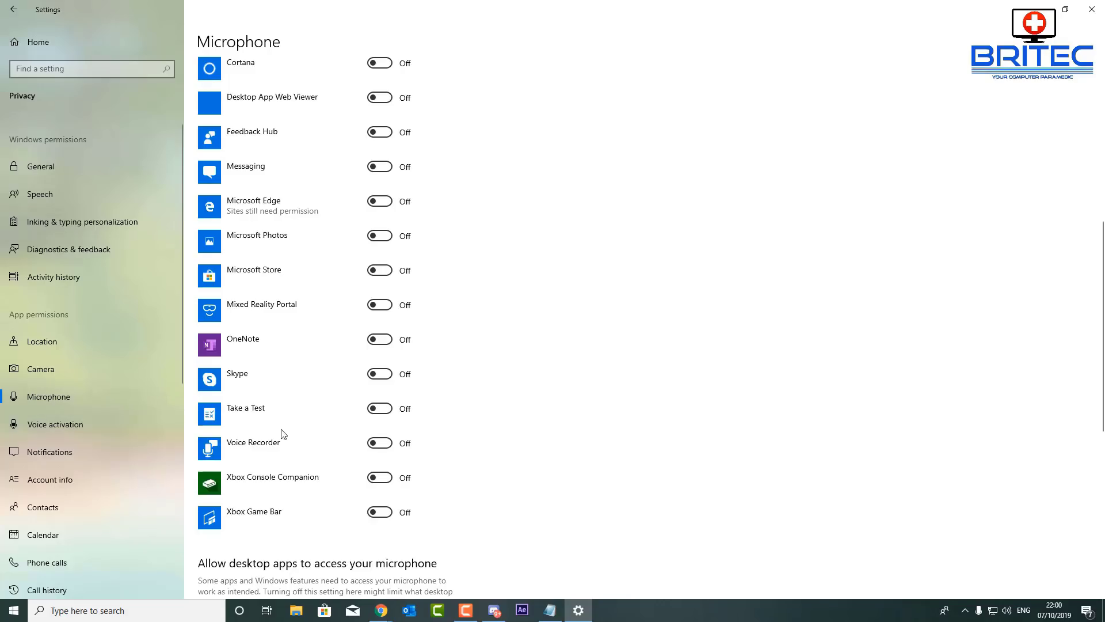
- Review which desktop apps can access the microphone, including when each last used it, and inspect the details for Google Chrome
scroll(270, 426, down, 5)
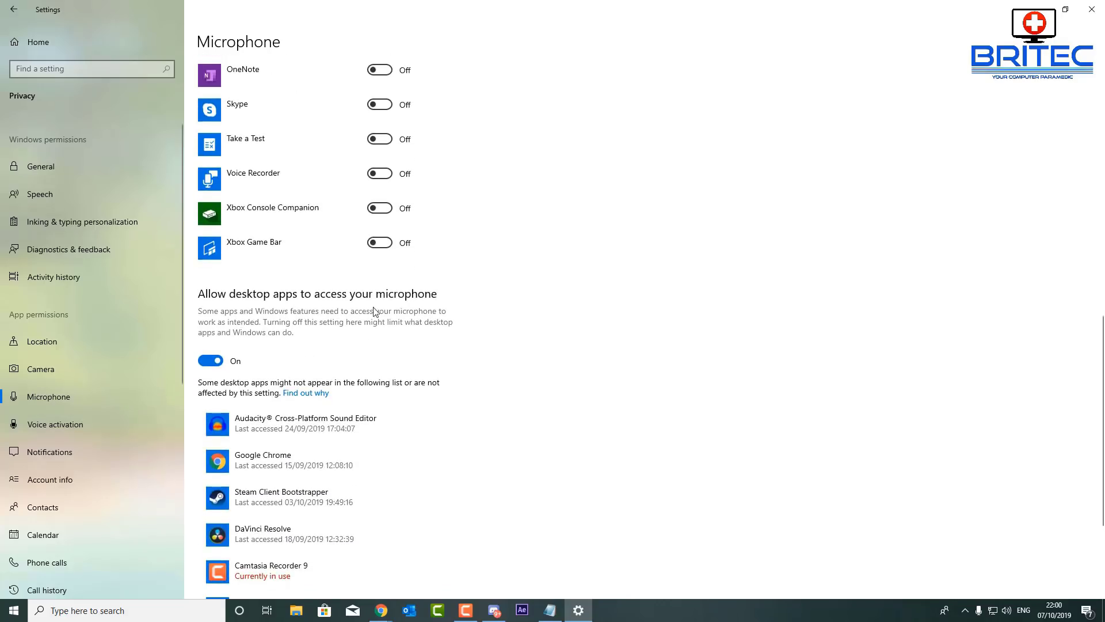
scroll(375, 374, down, 3)
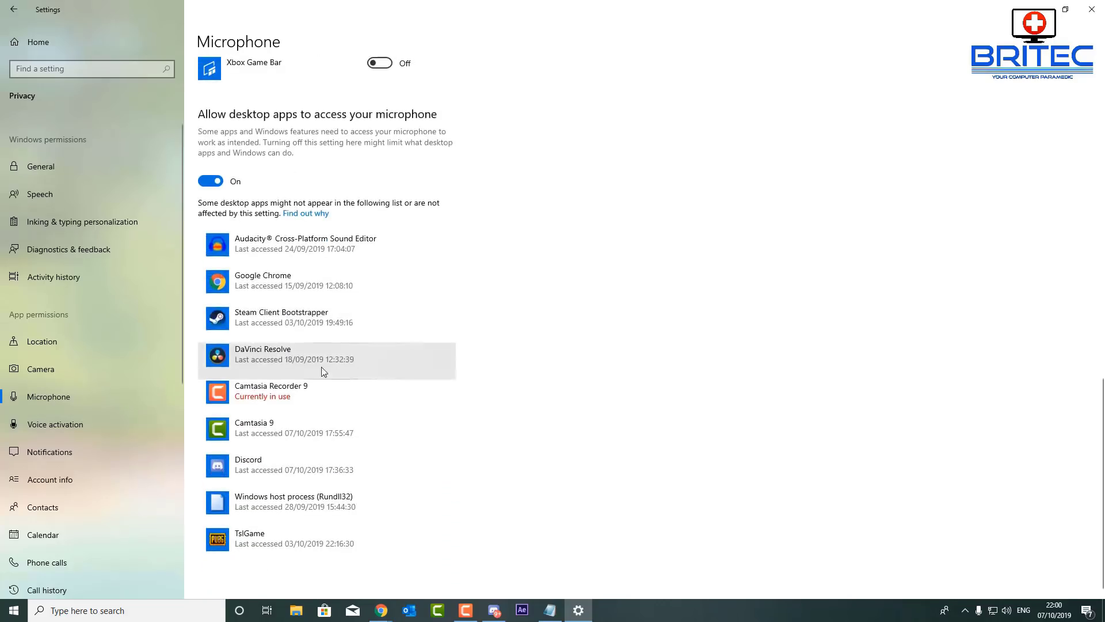
click(253, 291)
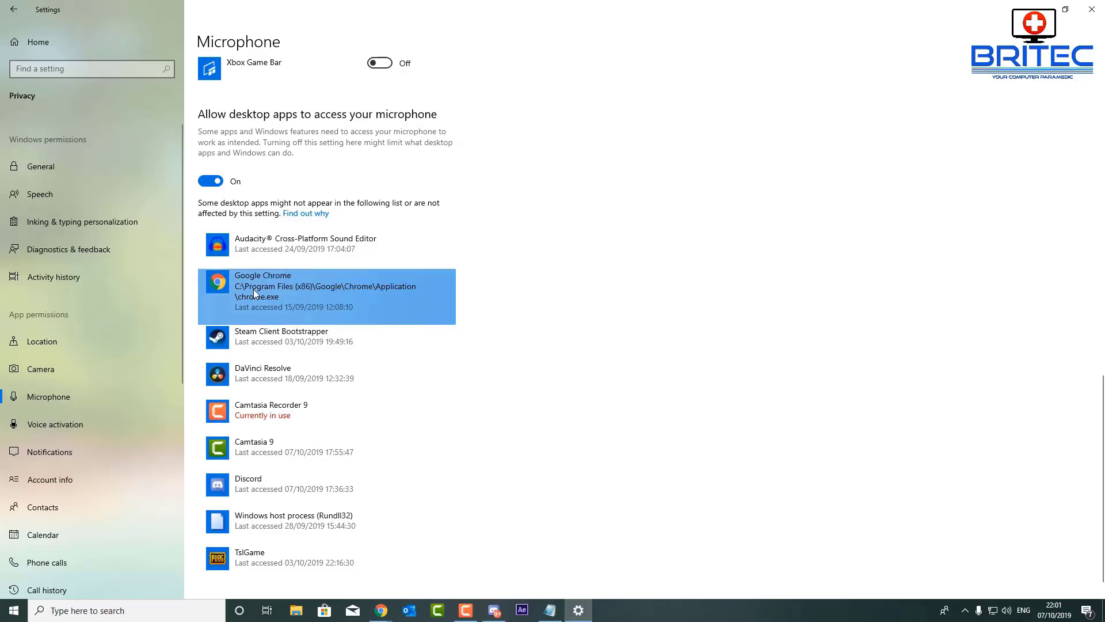
click(289, 297)
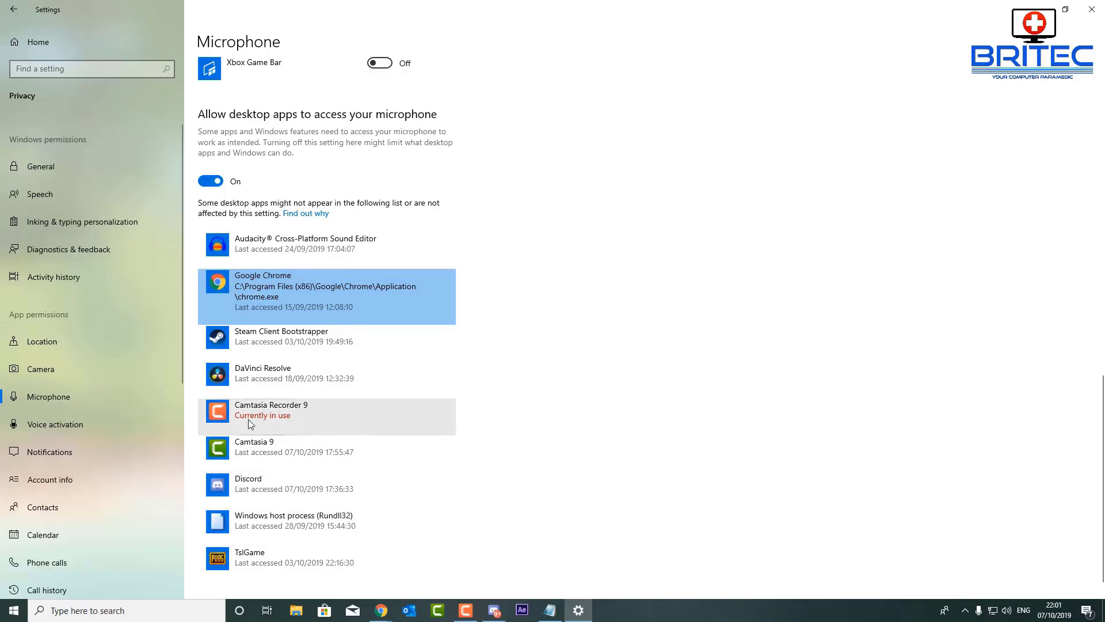
scroll(282, 461, down, 1)
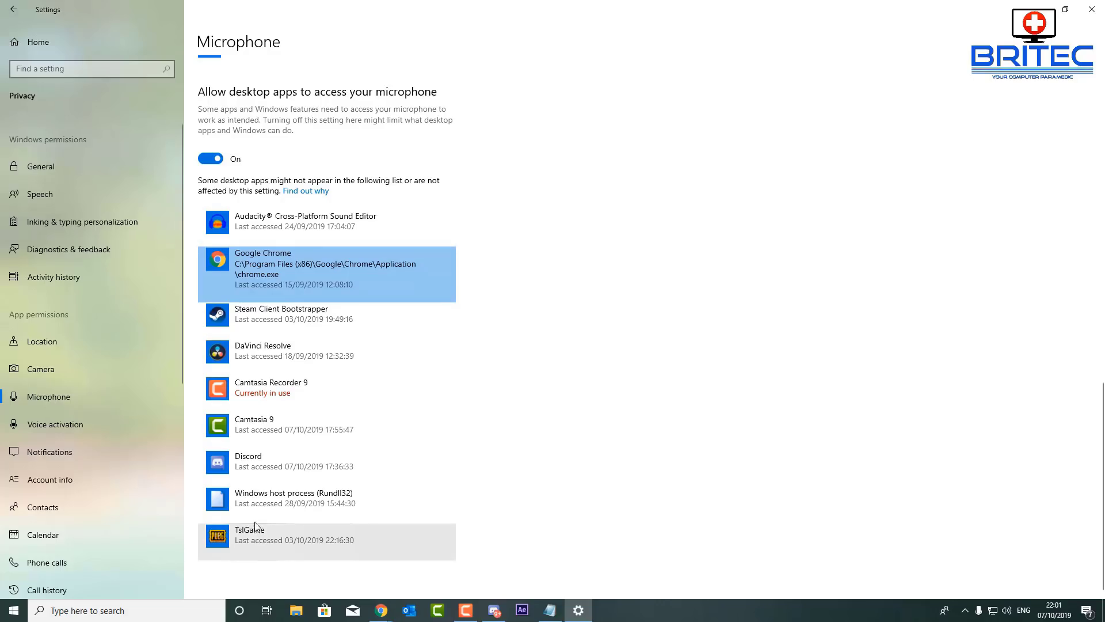
scroll(231, 354, up, 3)
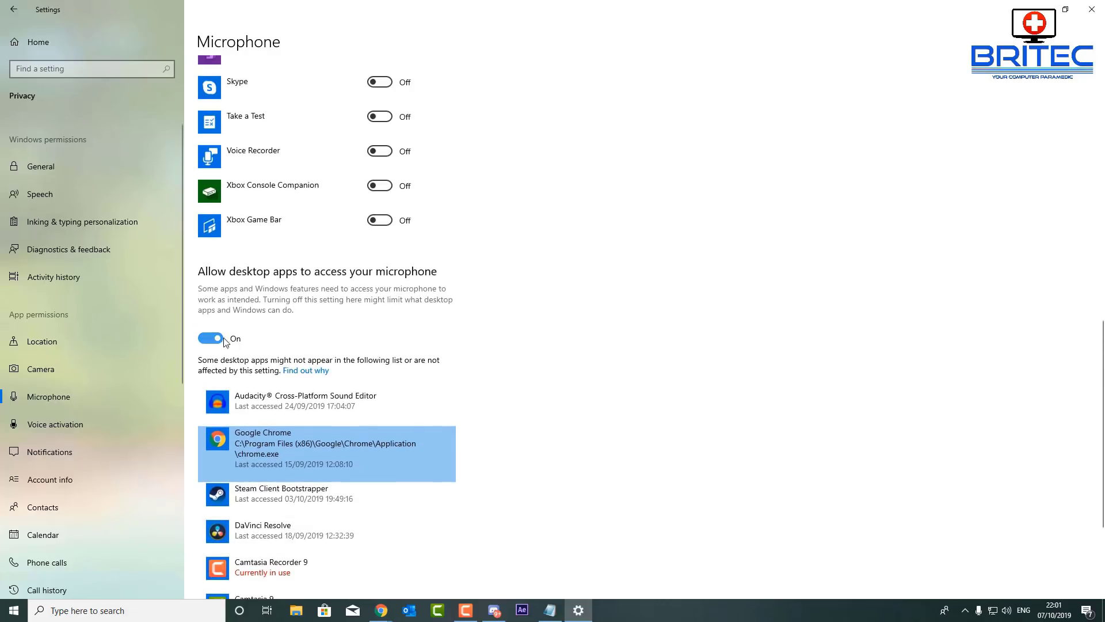
scroll(270, 394, down, 3)
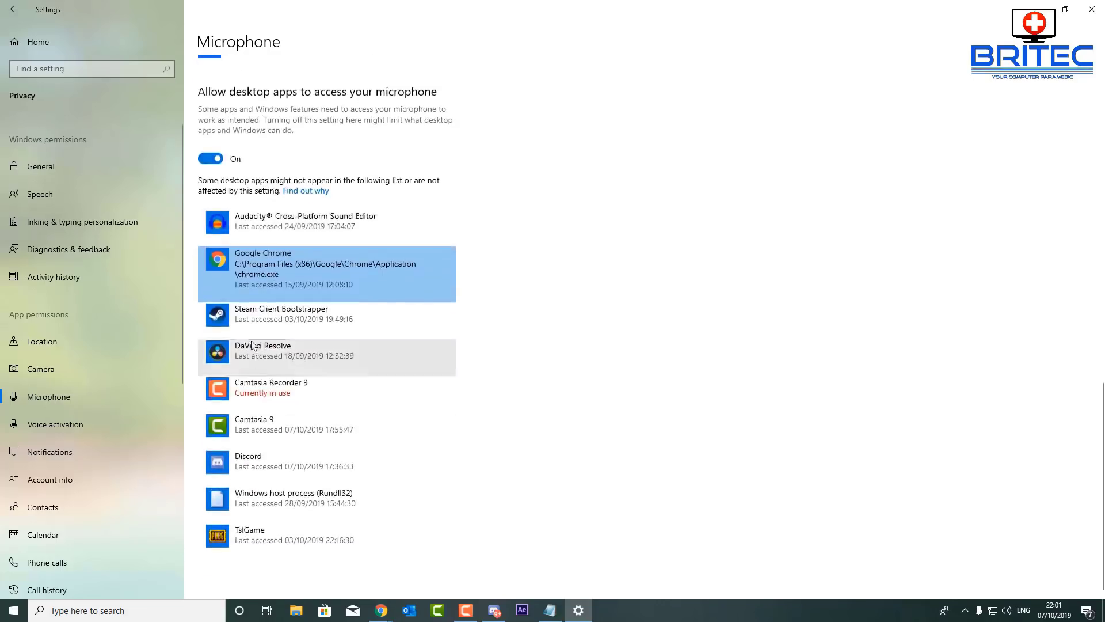
scroll(268, 383, up, 5)
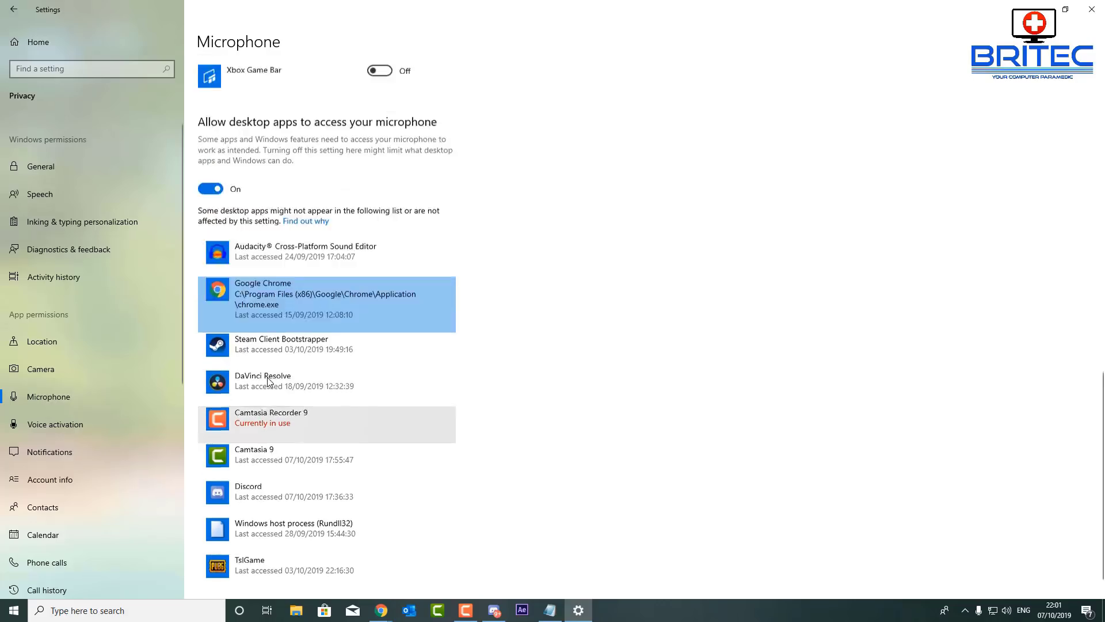
- Turn off voice activation for apps, including when the device is locked, and stop Cortana from being used on the locked device
click(46, 426)
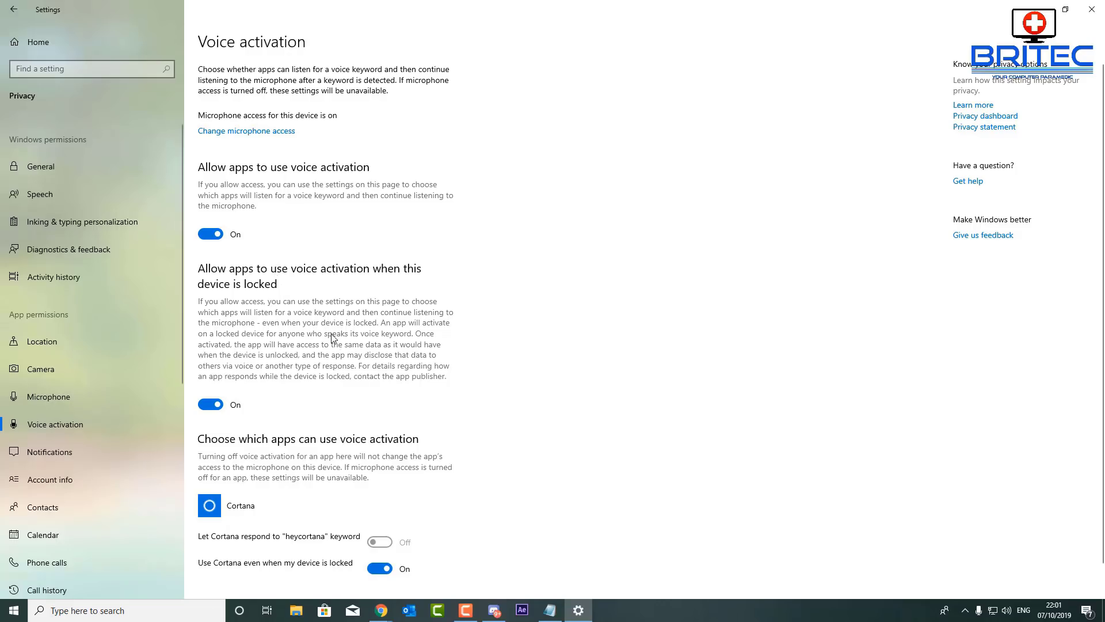
scroll(334, 339, down, 1)
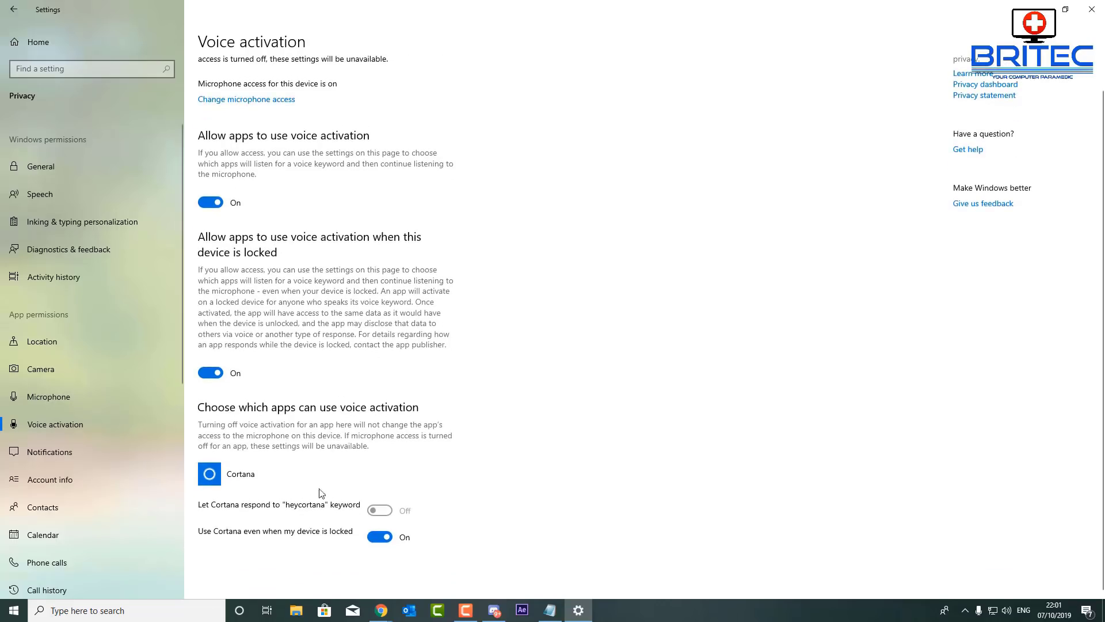
click(379, 536)
click(209, 374)
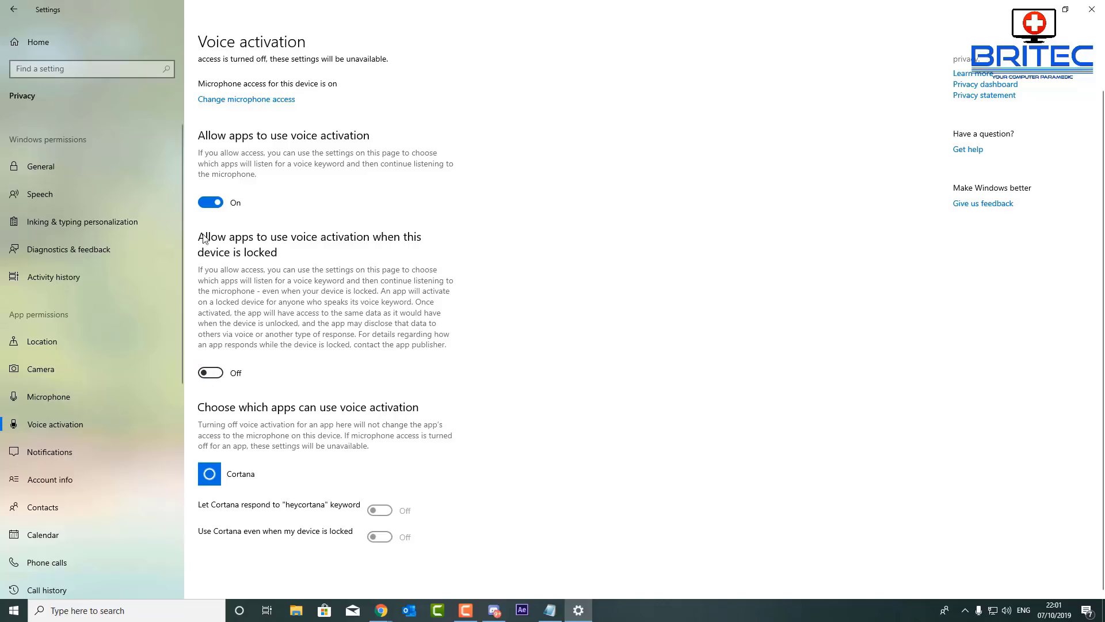
click(209, 202)
scroll(270, 304, up, 1)
scroll(270, 304, up, 1)
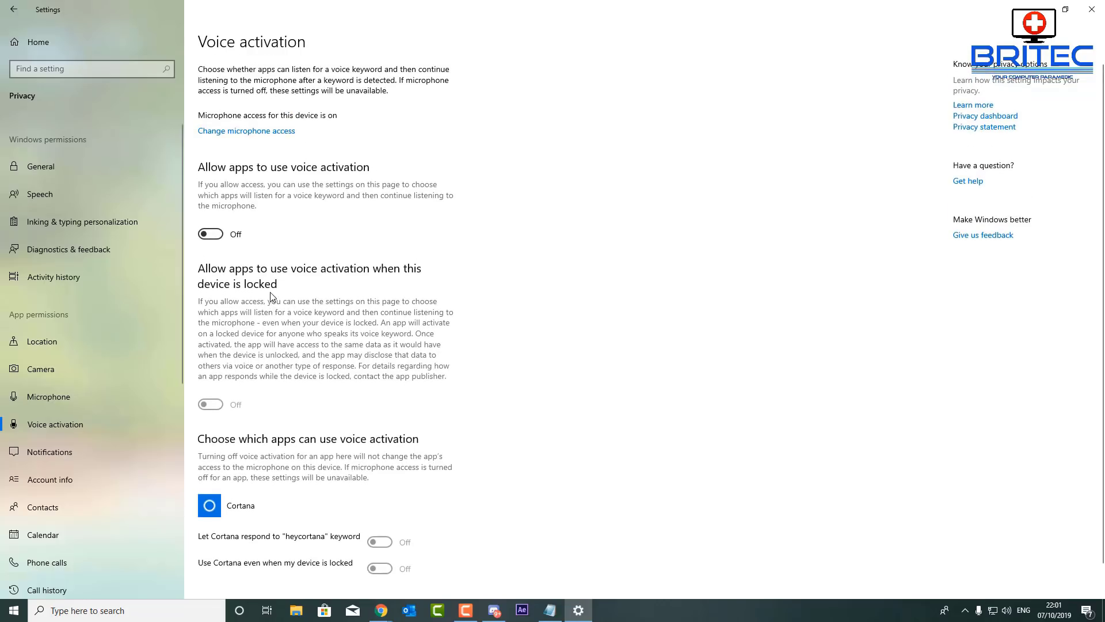
scroll(271, 296, down, 1)
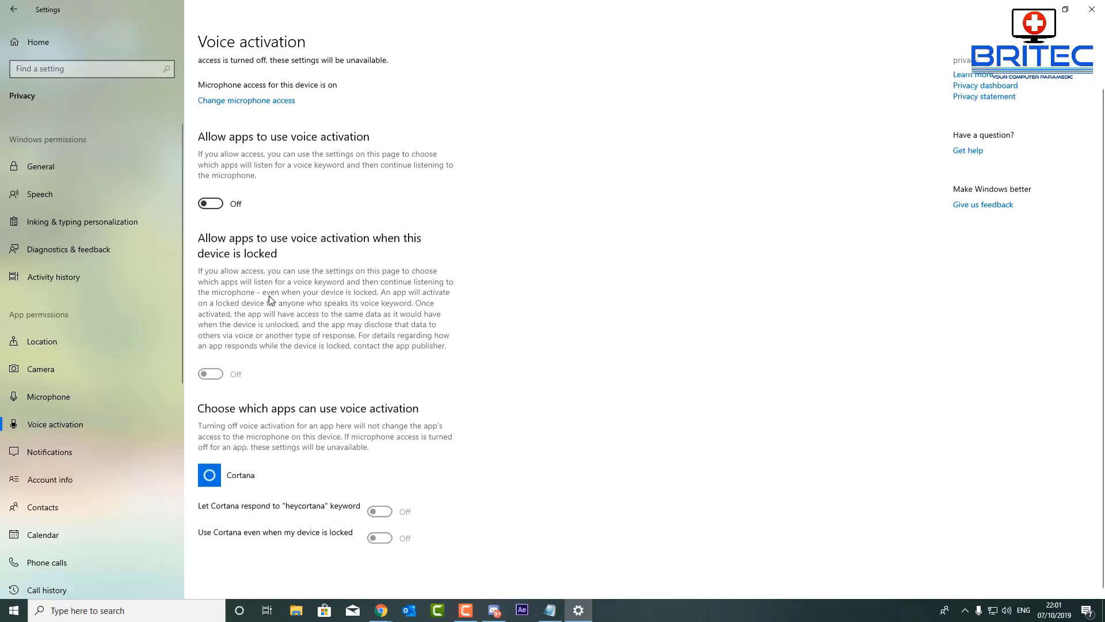
- Turn off notification access for apps and user notification access for this device
click(63, 454)
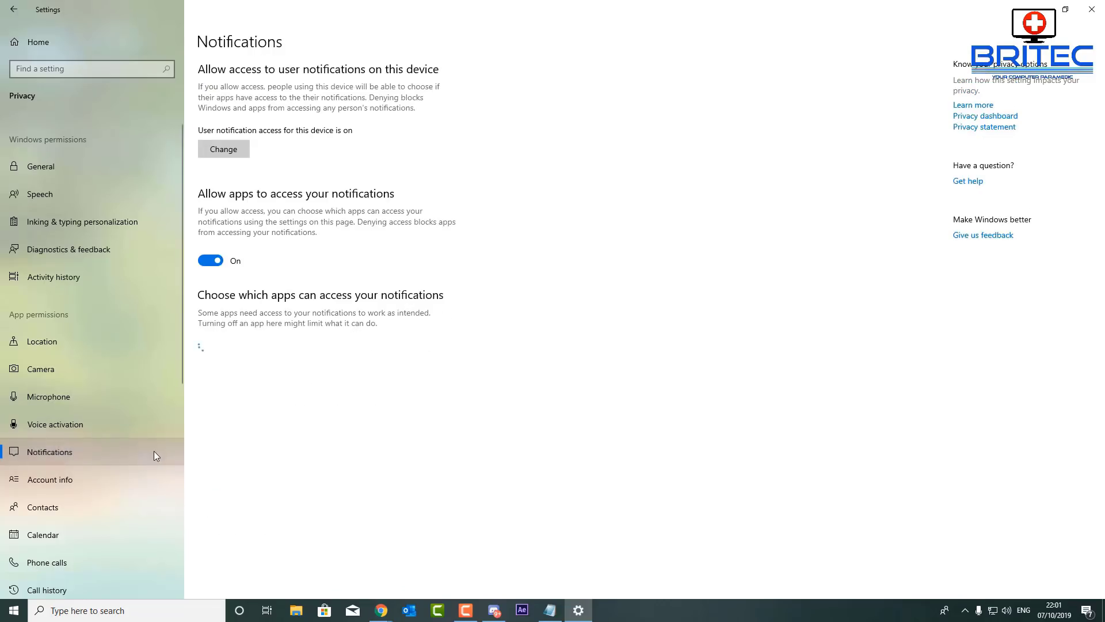
click(217, 263)
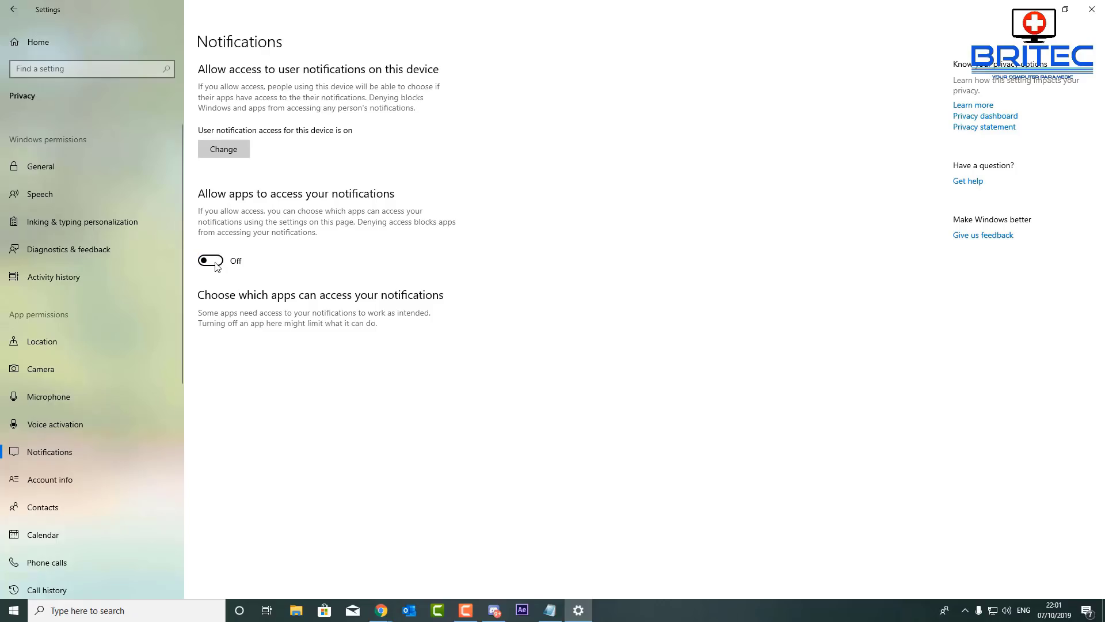
click(222, 156)
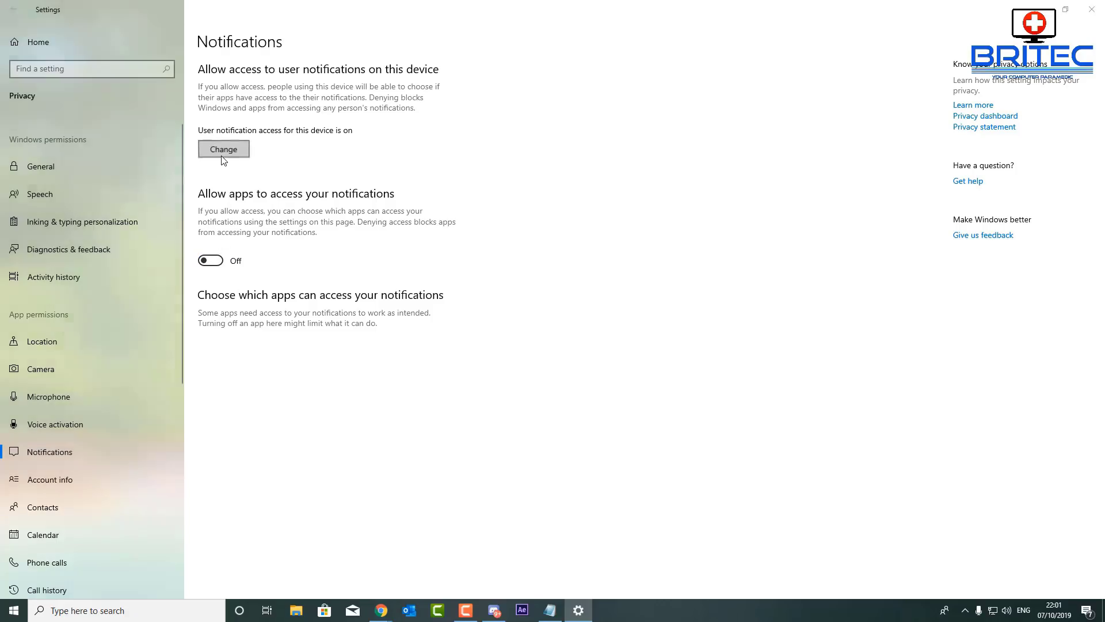
click(176, 105)
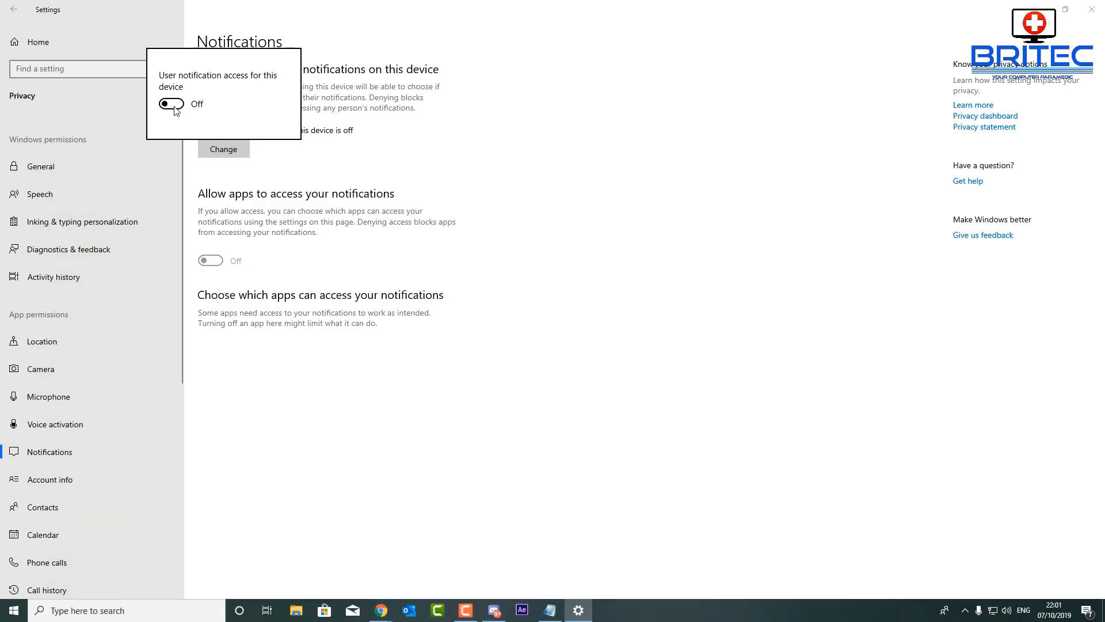
click(381, 357)
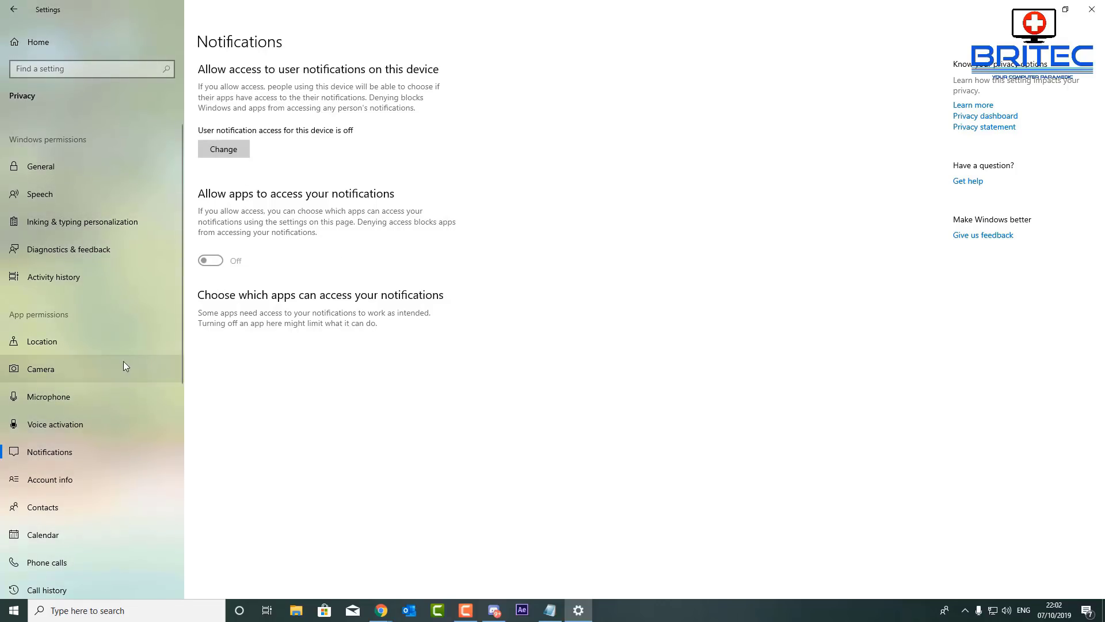
- Turn off account info access for Microsoft Edge and for this device
scroll(59, 444, down, 2)
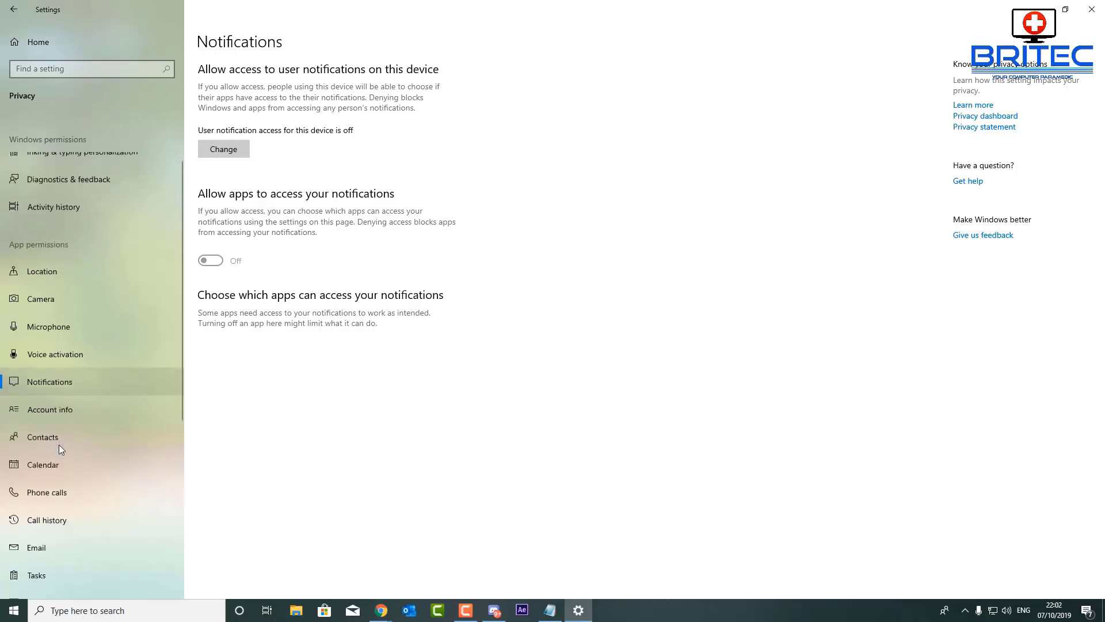
click(54, 412)
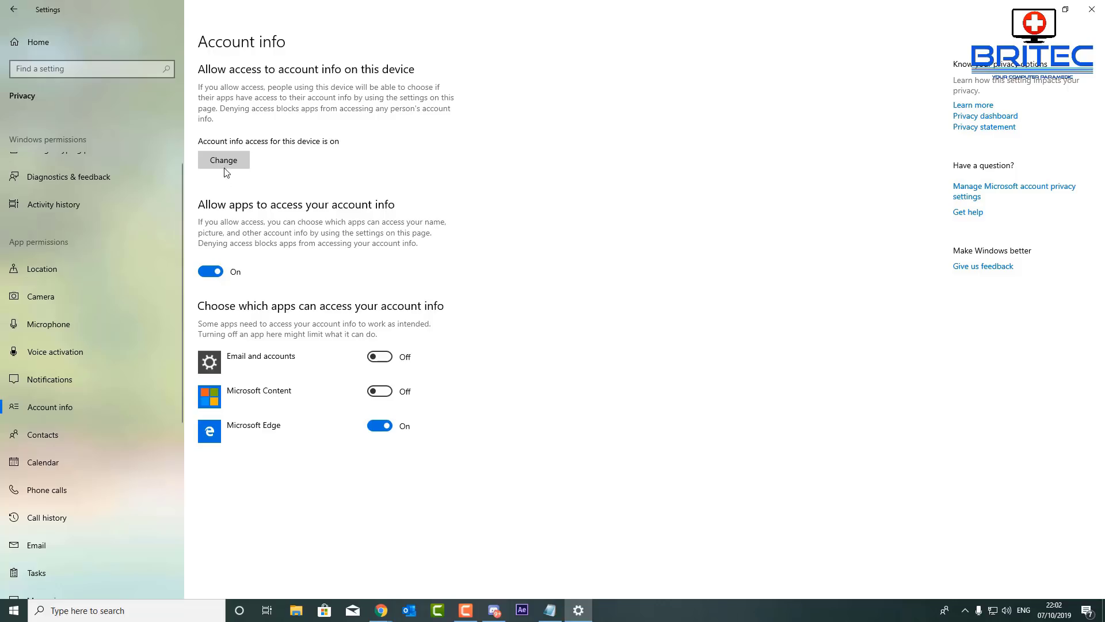
click(224, 161)
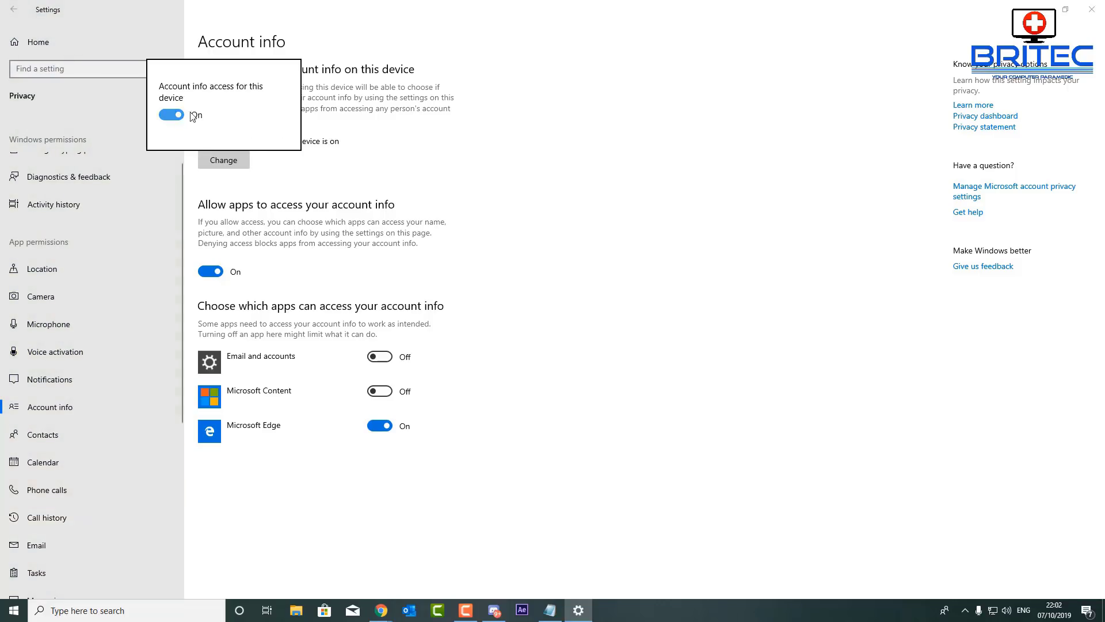
click(547, 227)
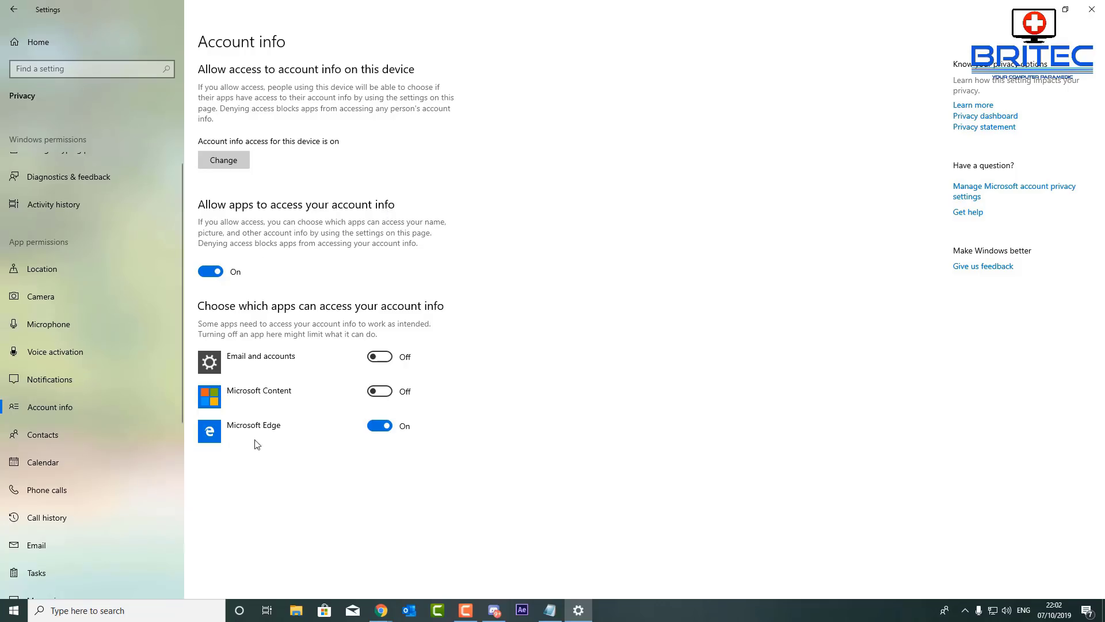
click(375, 433)
click(223, 160)
click(174, 116)
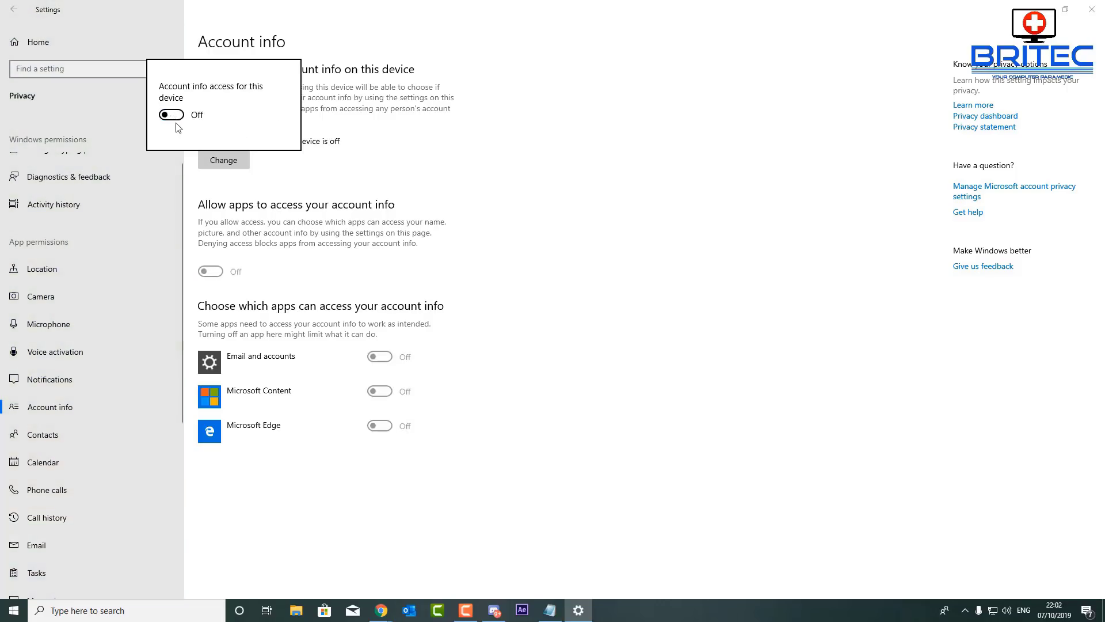
click(241, 343)
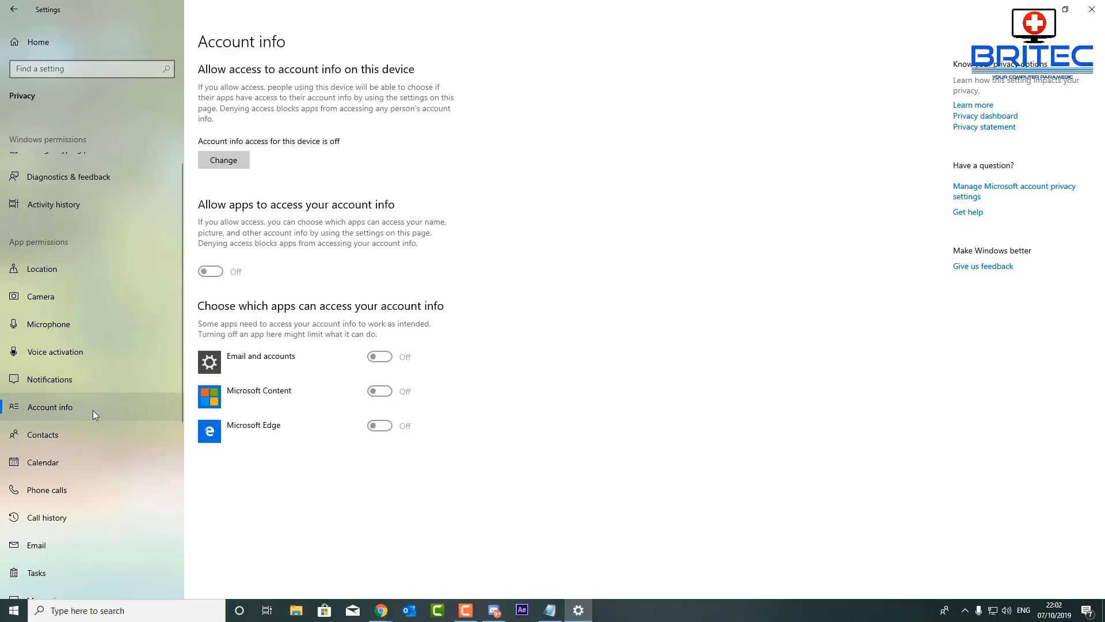
- Turn off contacts access for Messaging and for Mail and Calendar in the contacts privacy settings
click(64, 438)
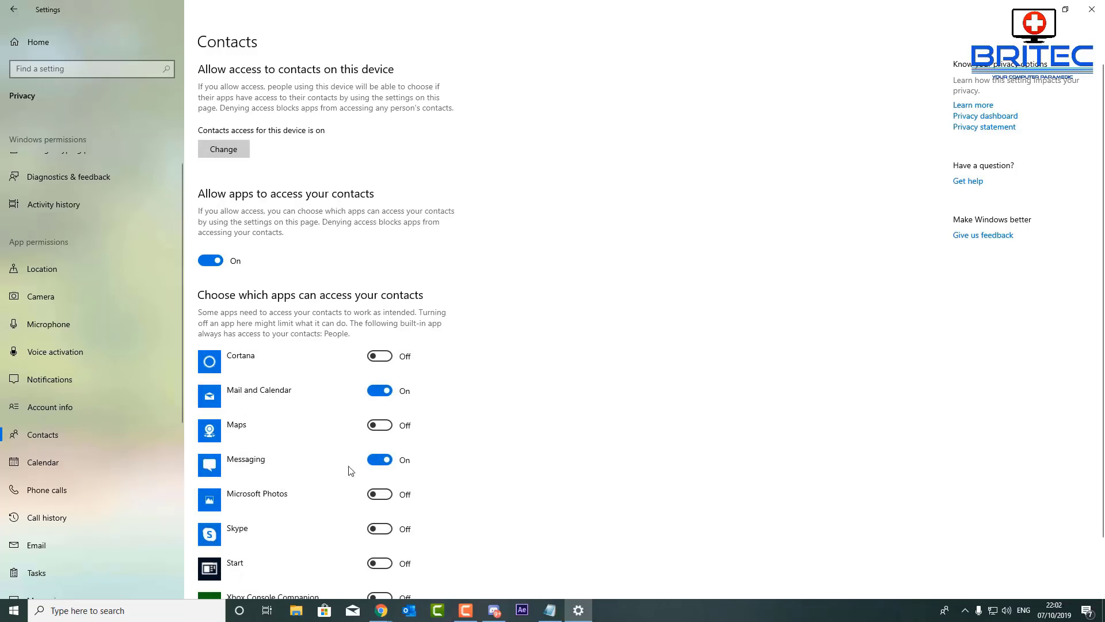
scroll(352, 469, down, 2)
click(375, 391)
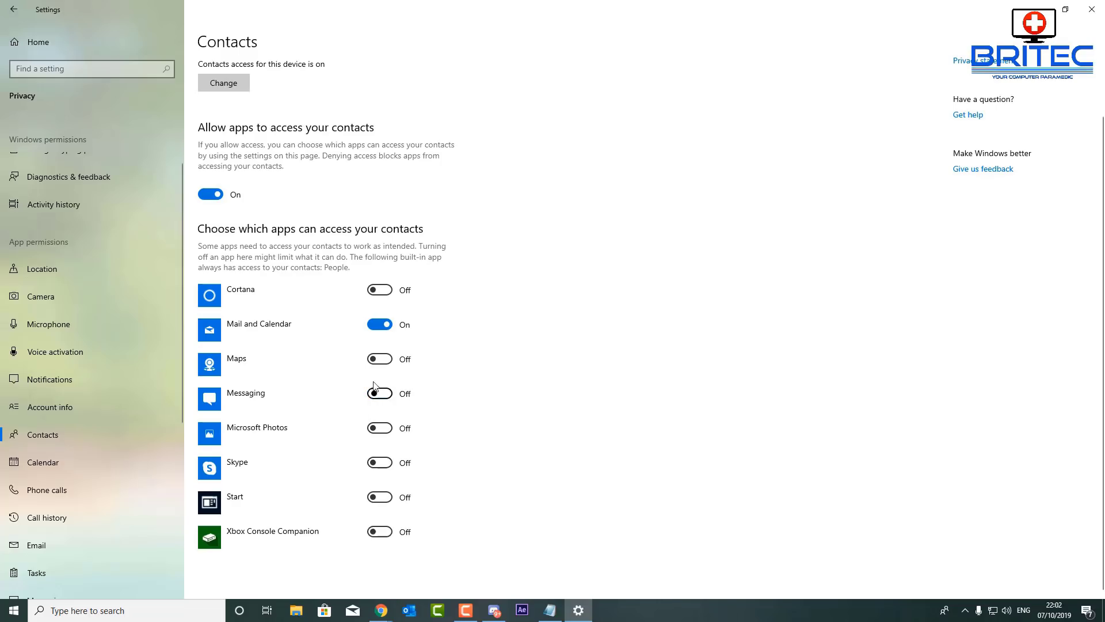
click(385, 324)
scroll(353, 376, up, 1)
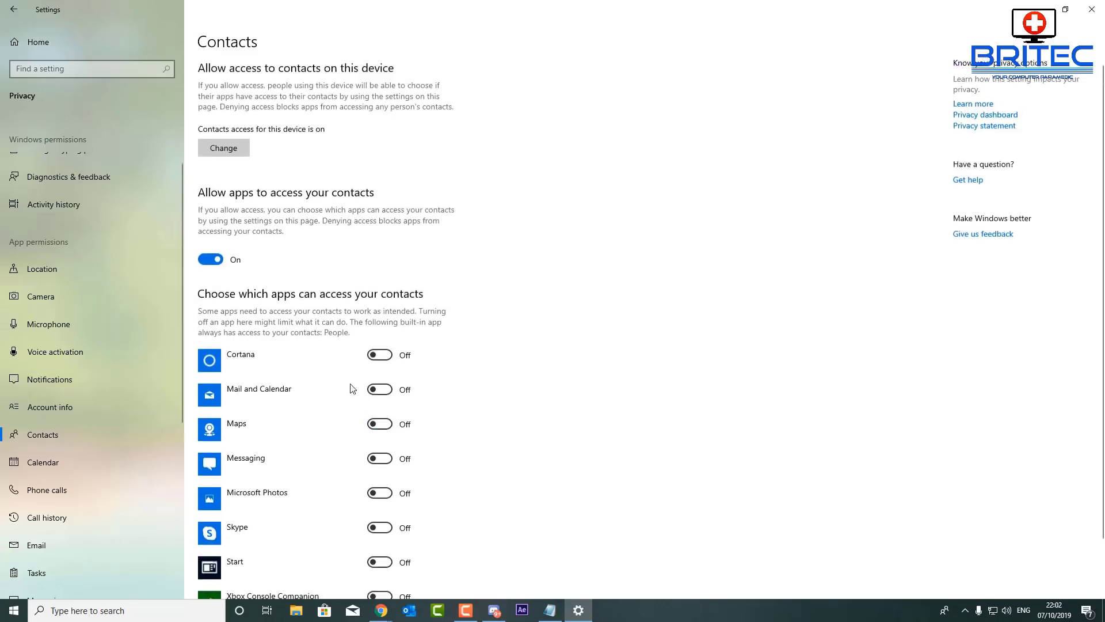
- Turn off app access to contacts and contacts access for this device
click(214, 262)
click(223, 149)
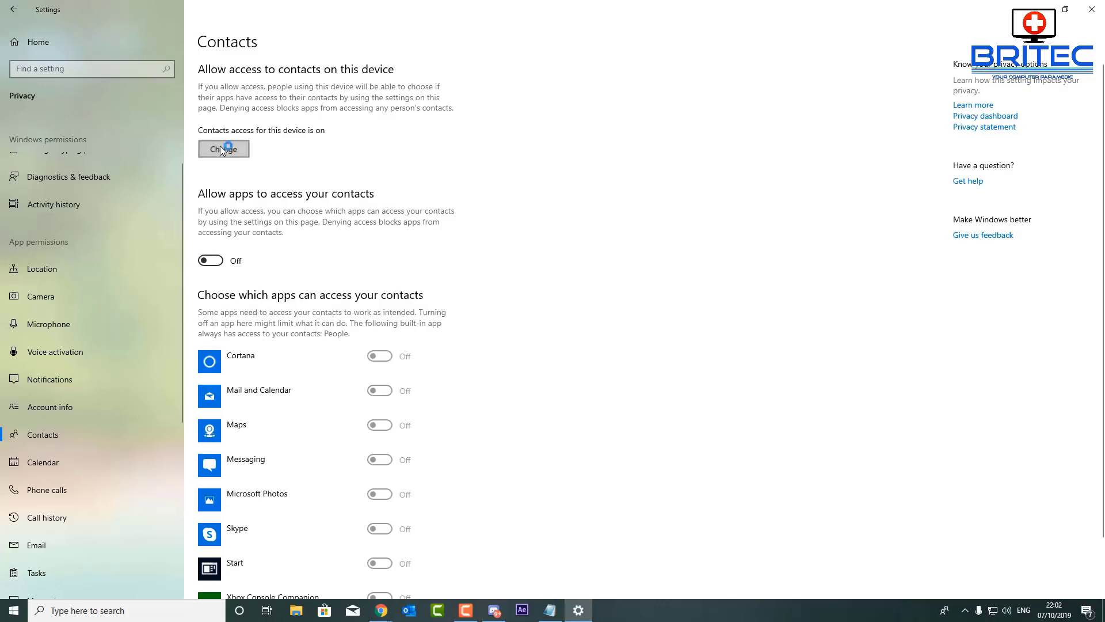
click(171, 98)
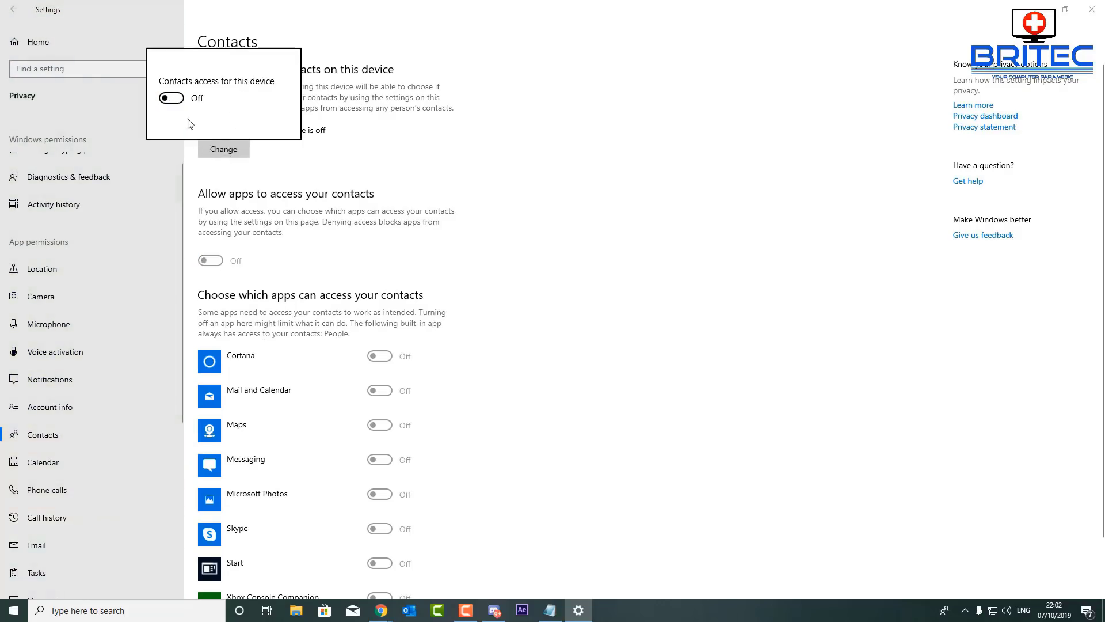
click(314, 241)
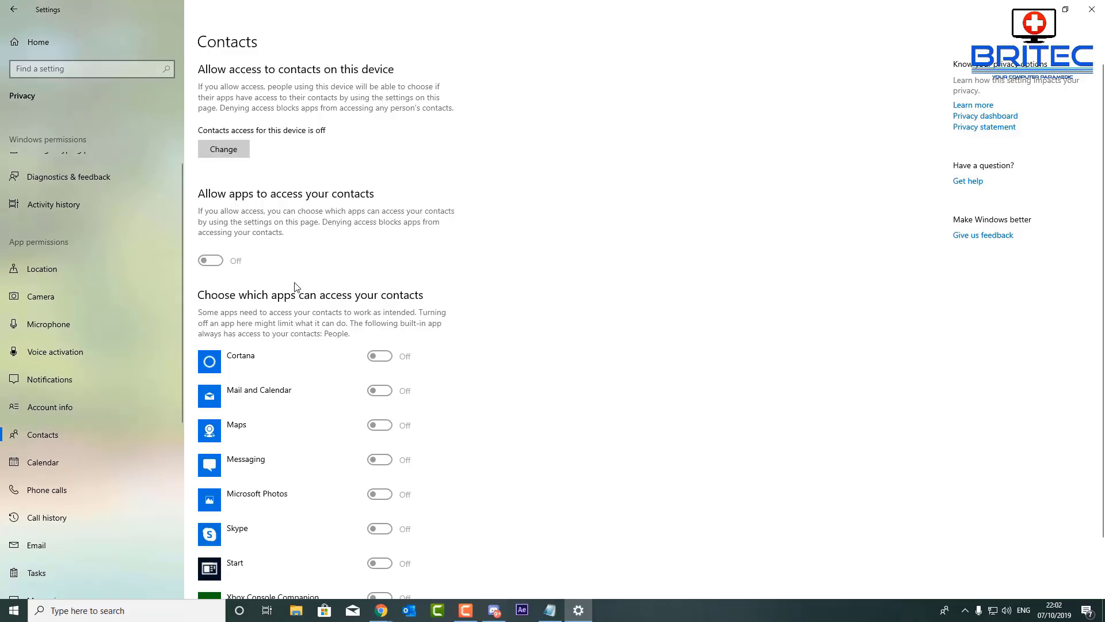
scroll(294, 287, down, 2)
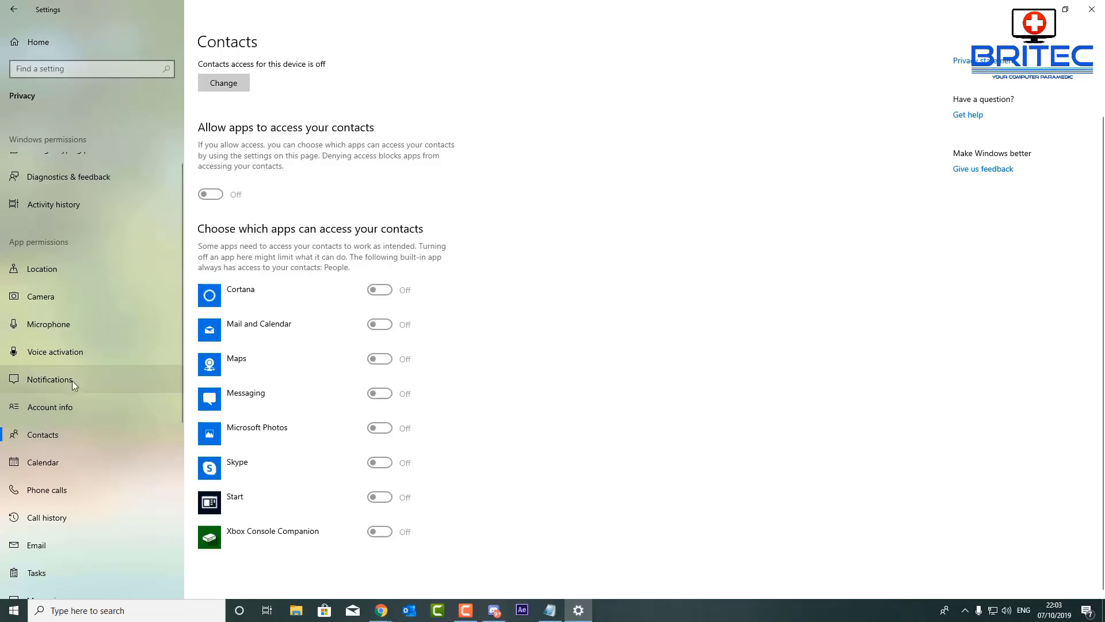
- Turn off calendar access for Mail and Calendar, for apps in general, and for this device
click(96, 458)
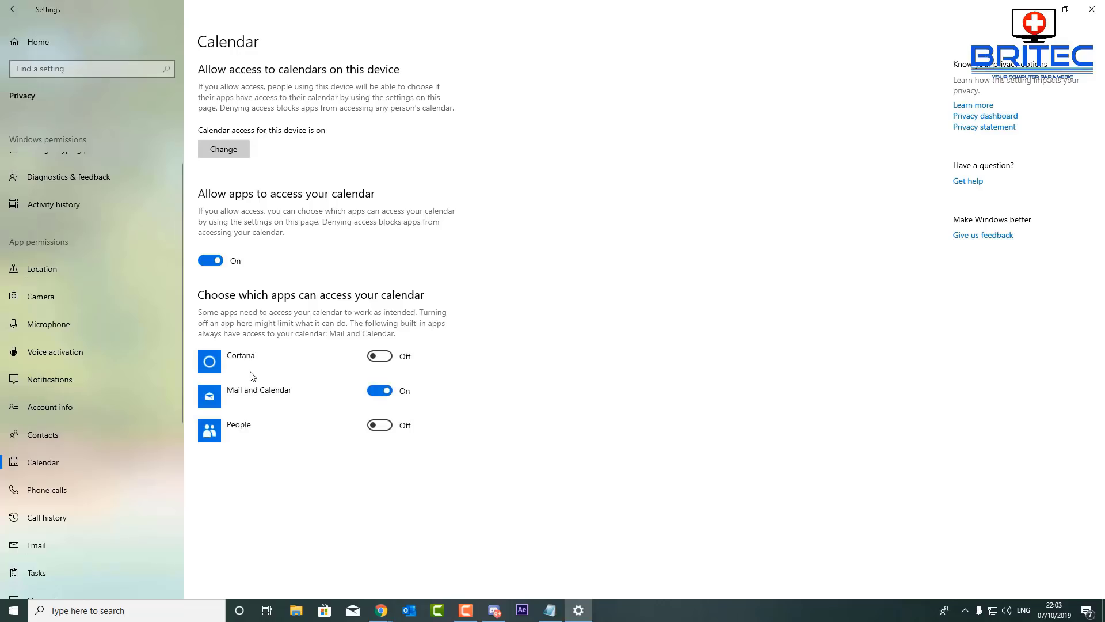
click(379, 392)
click(211, 260)
click(222, 148)
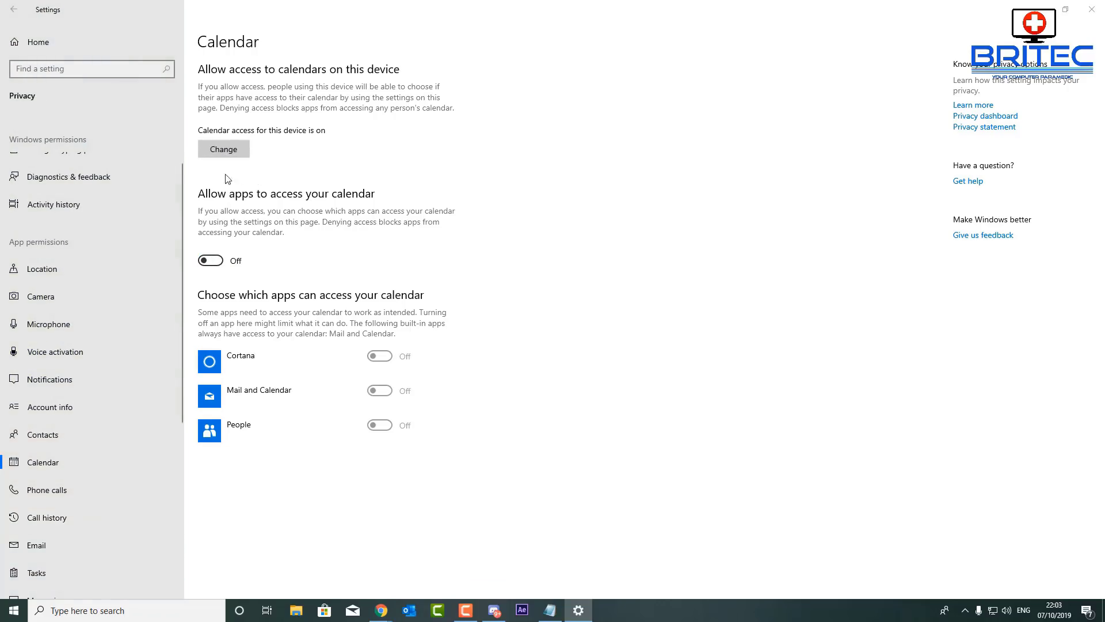
click(171, 98)
click(305, 438)
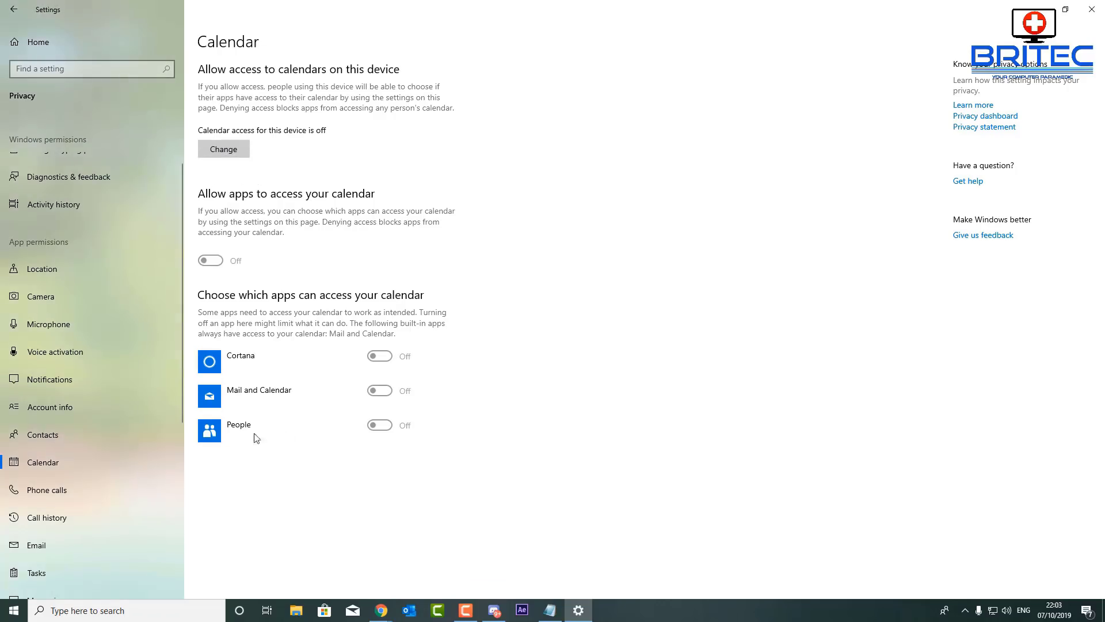
- Turn off permission for apps to make phone calls and phone call access for this device
click(36, 497)
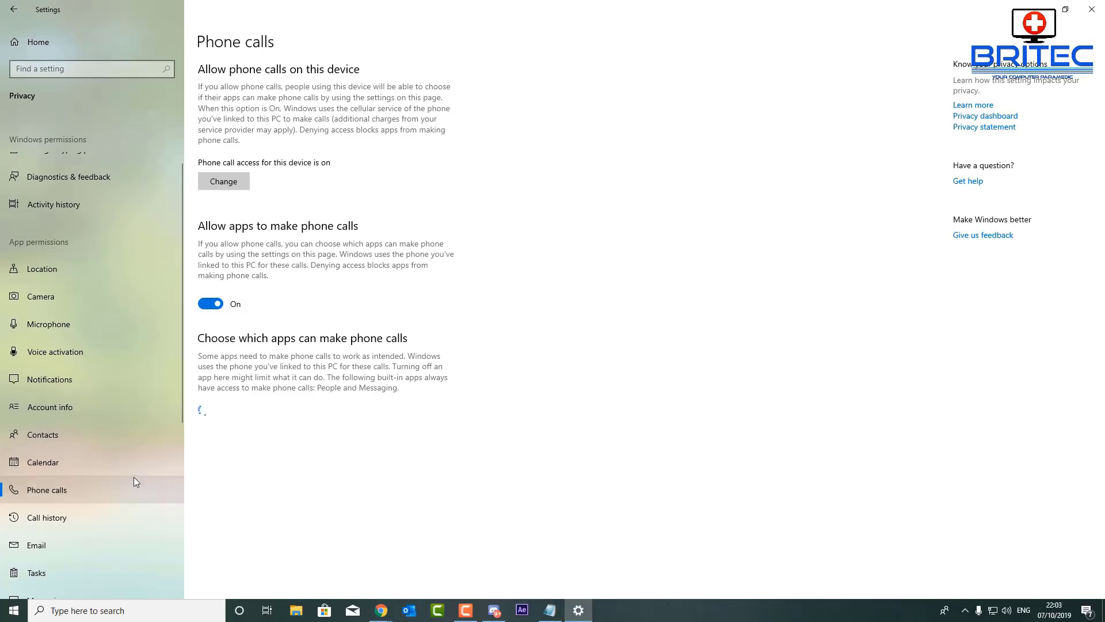
click(208, 304)
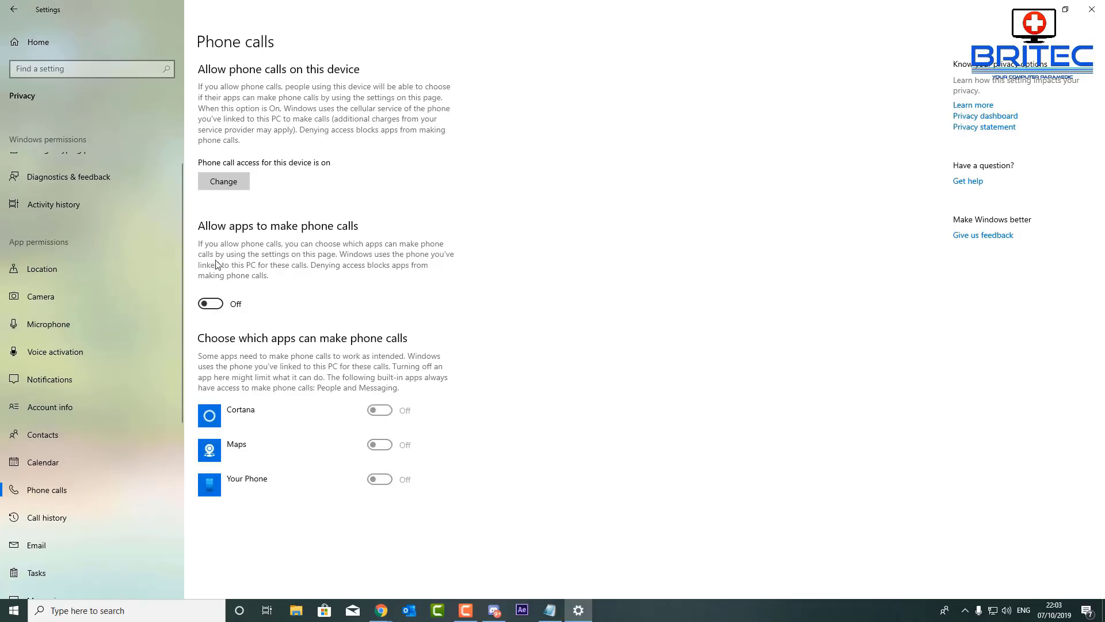
click(221, 183)
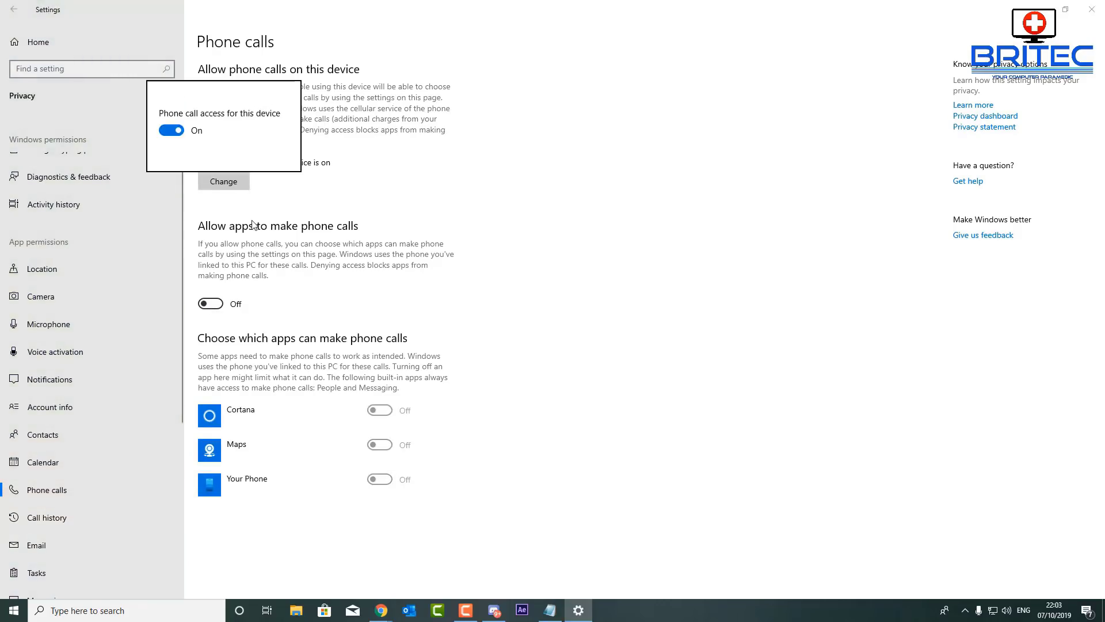
click(171, 130)
click(320, 410)
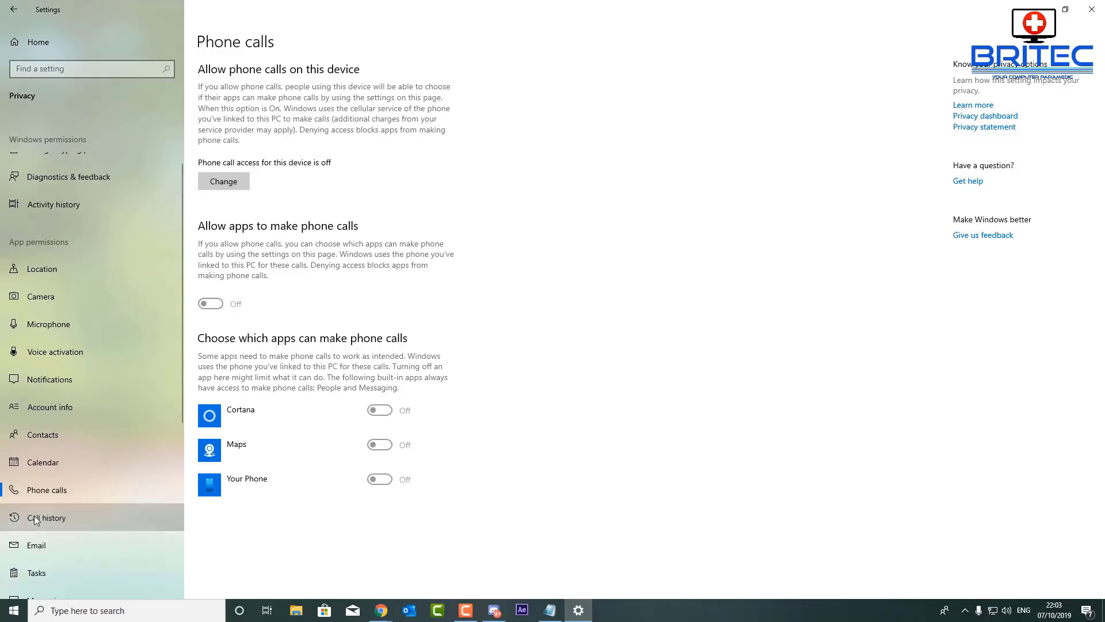
- Turn off app access to call history and call history access for this device
click(46, 519)
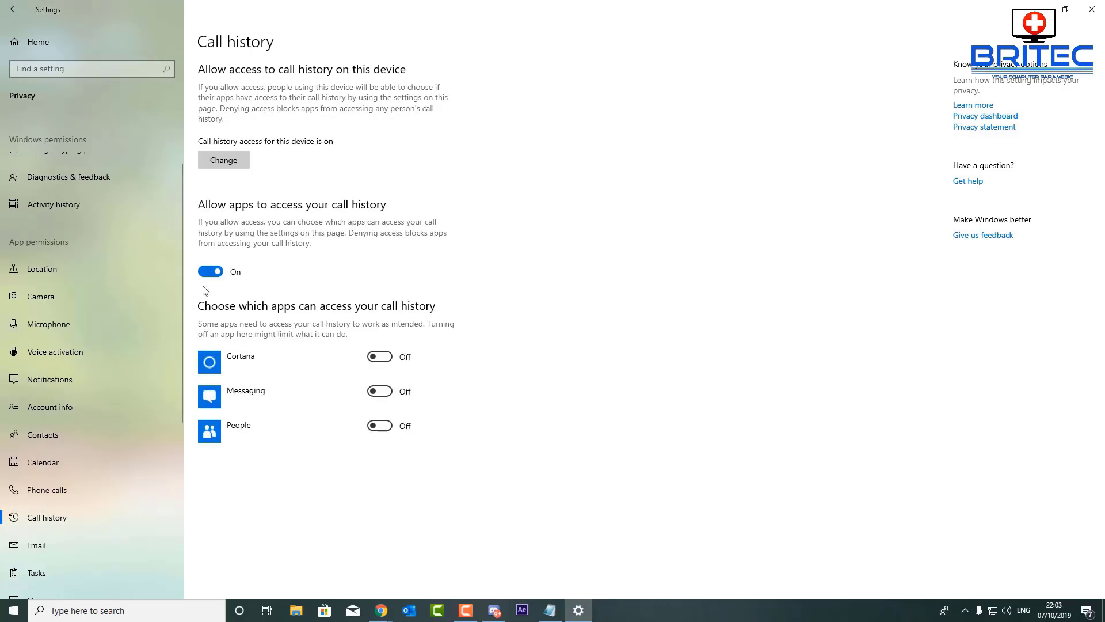
click(209, 273)
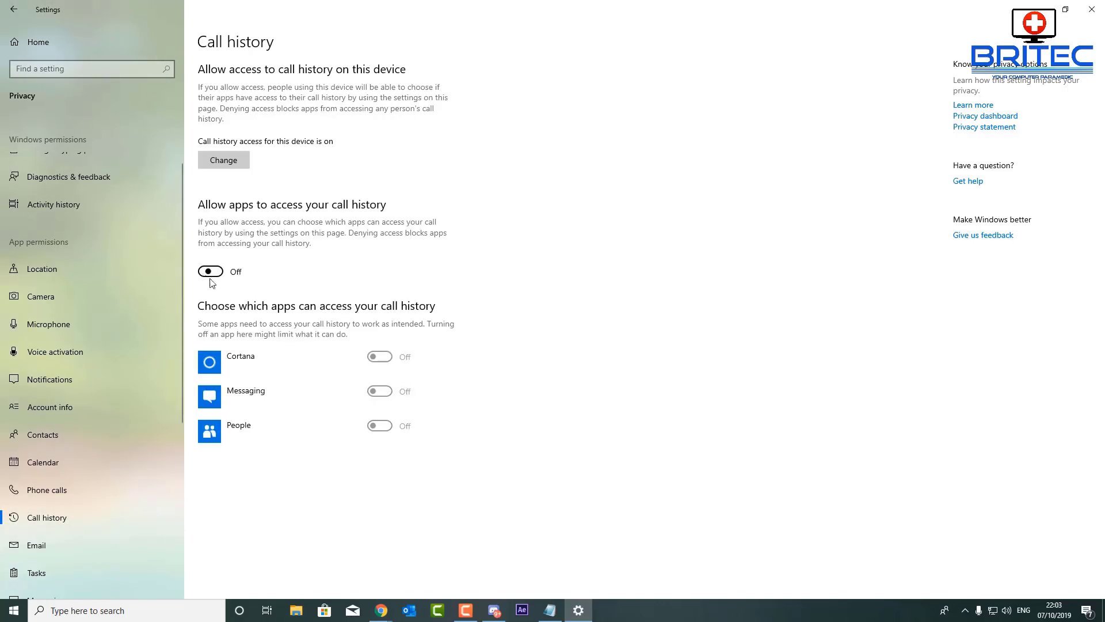
click(226, 160)
click(171, 109)
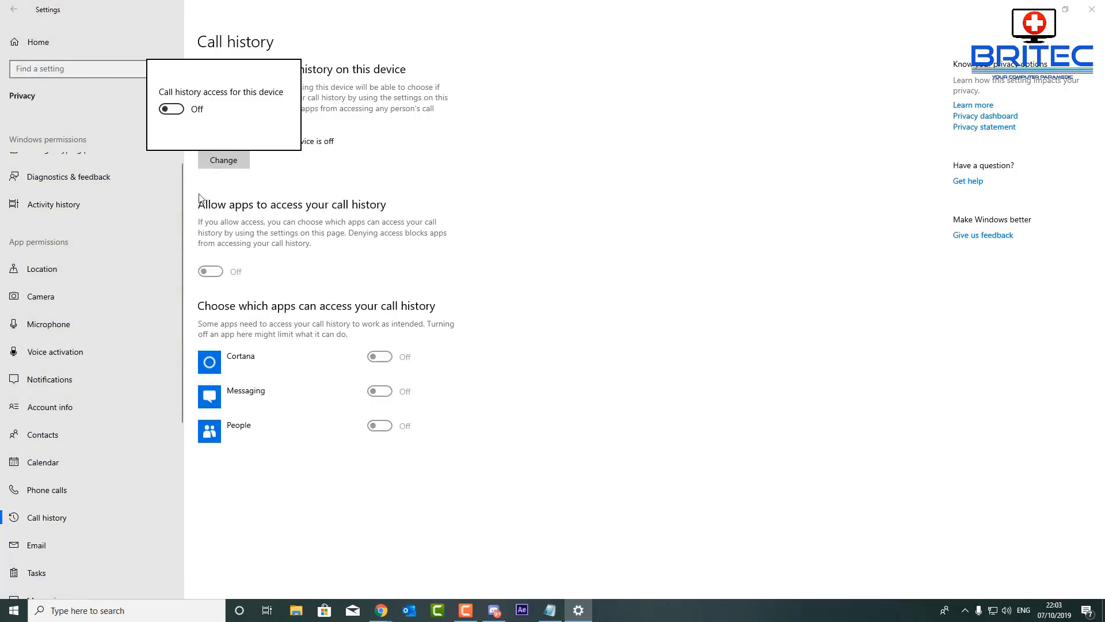
click(280, 469)
- Turn app access to email off and back on, and open the device email access setting without changing it
click(39, 550)
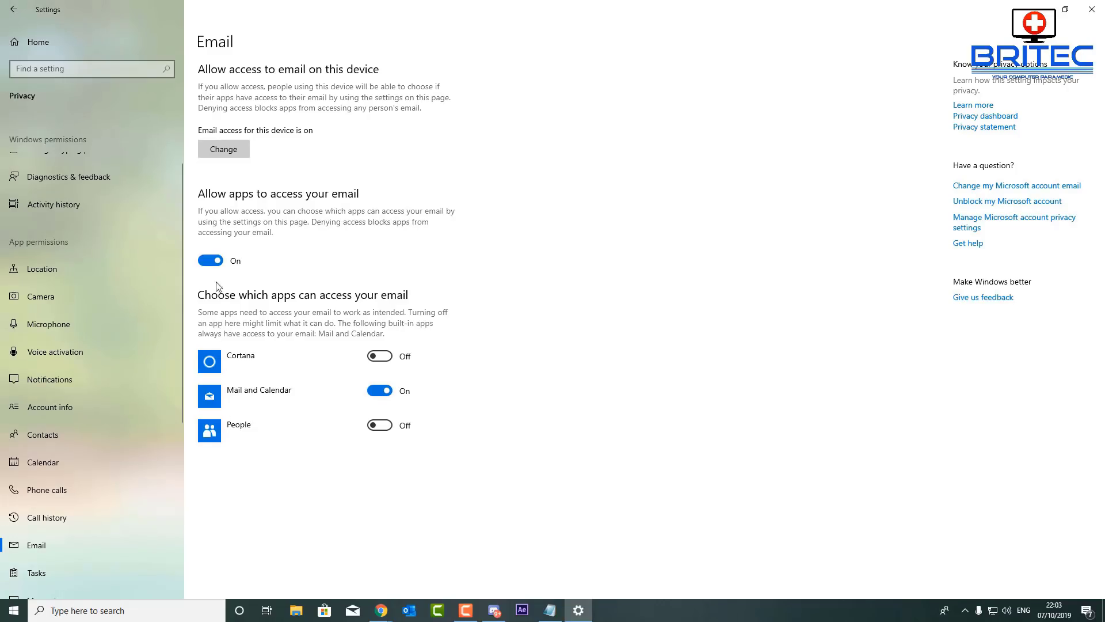
click(213, 260)
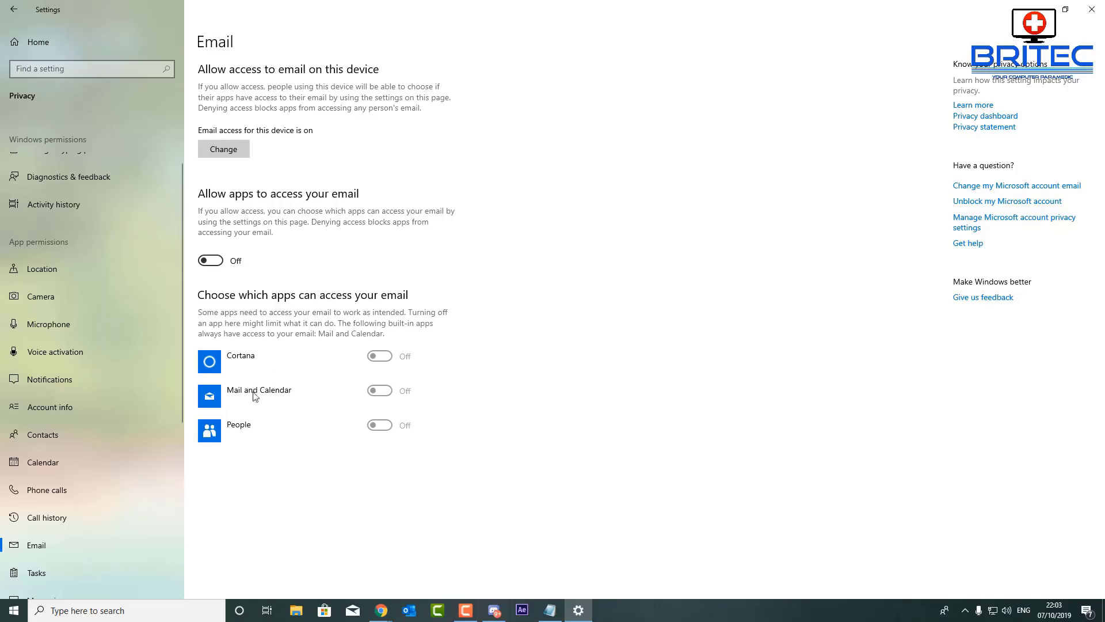
click(219, 261)
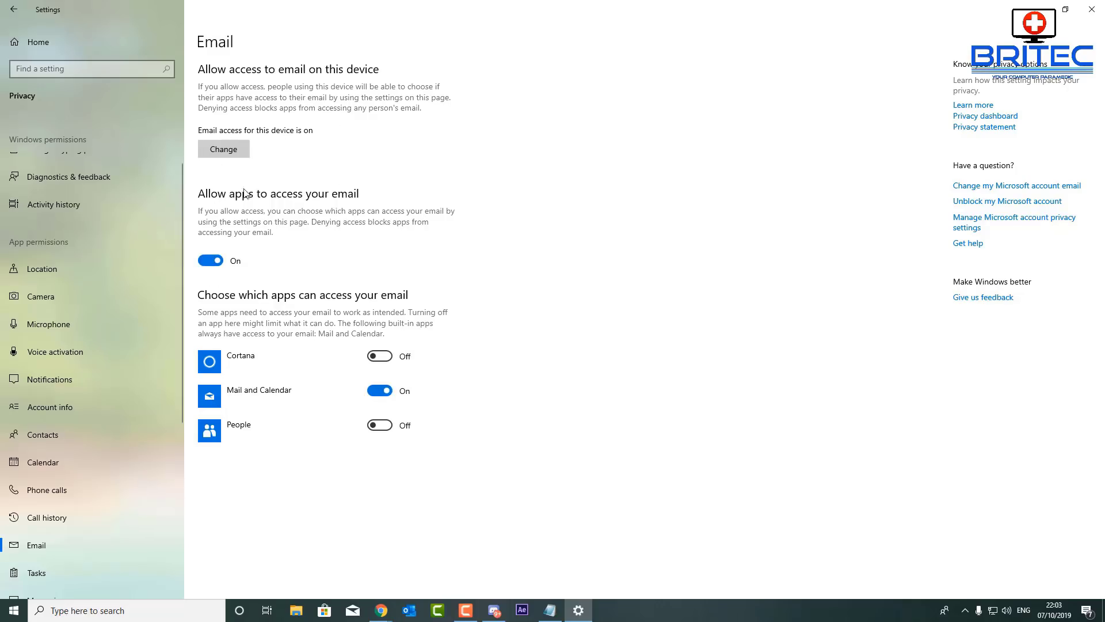
click(221, 150)
click(276, 340)
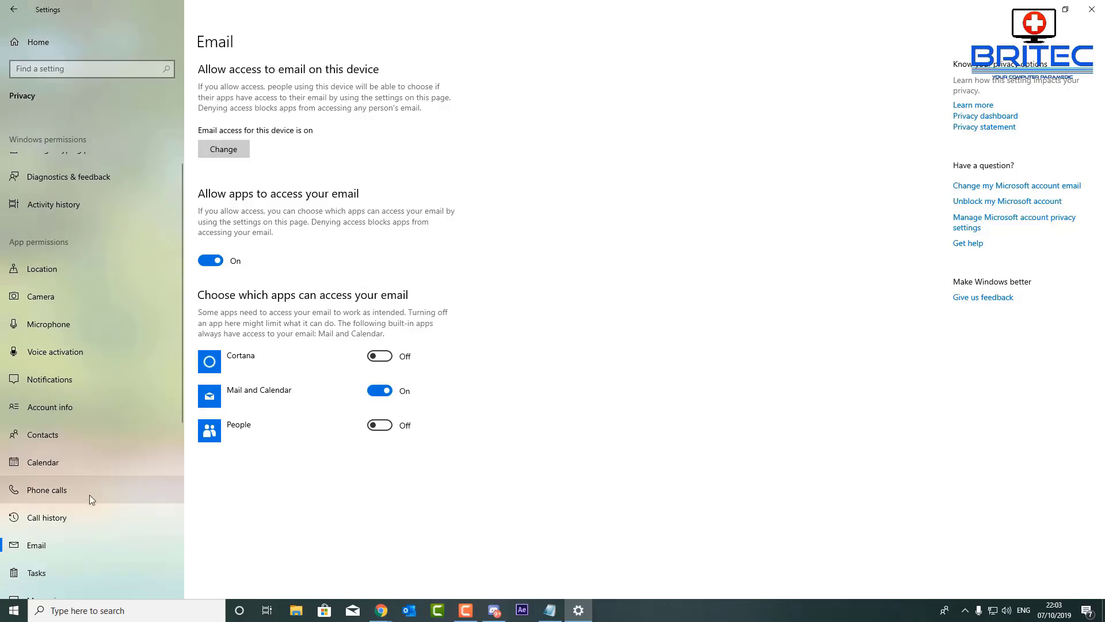
- Turn off app access to tasks and tasks access for this device
scroll(69, 504, down, 1)
click(42, 503)
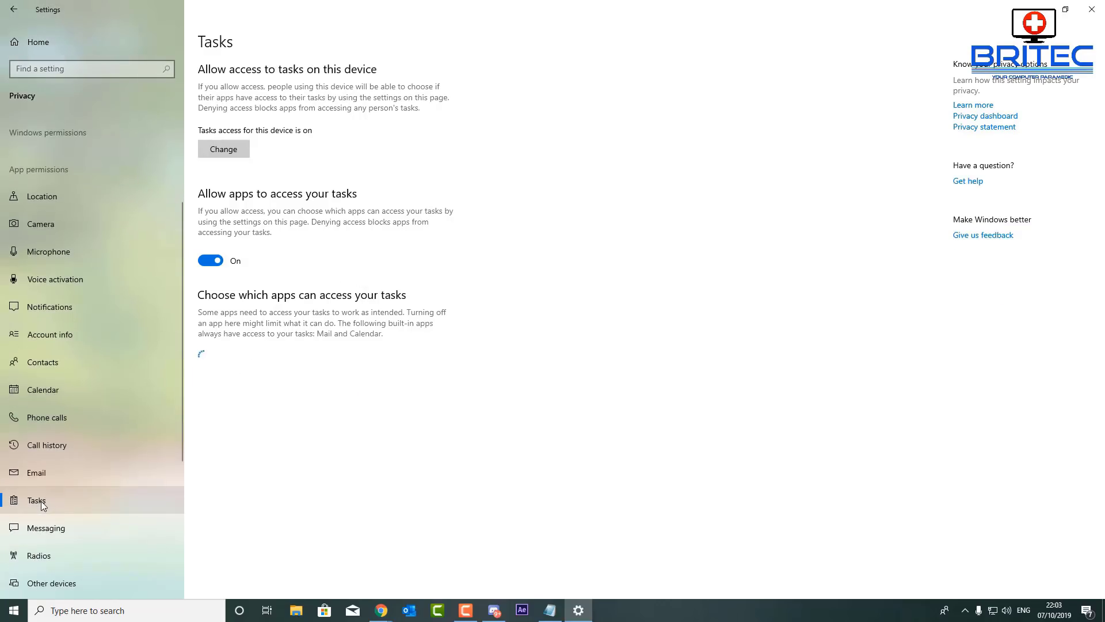
click(207, 260)
click(217, 149)
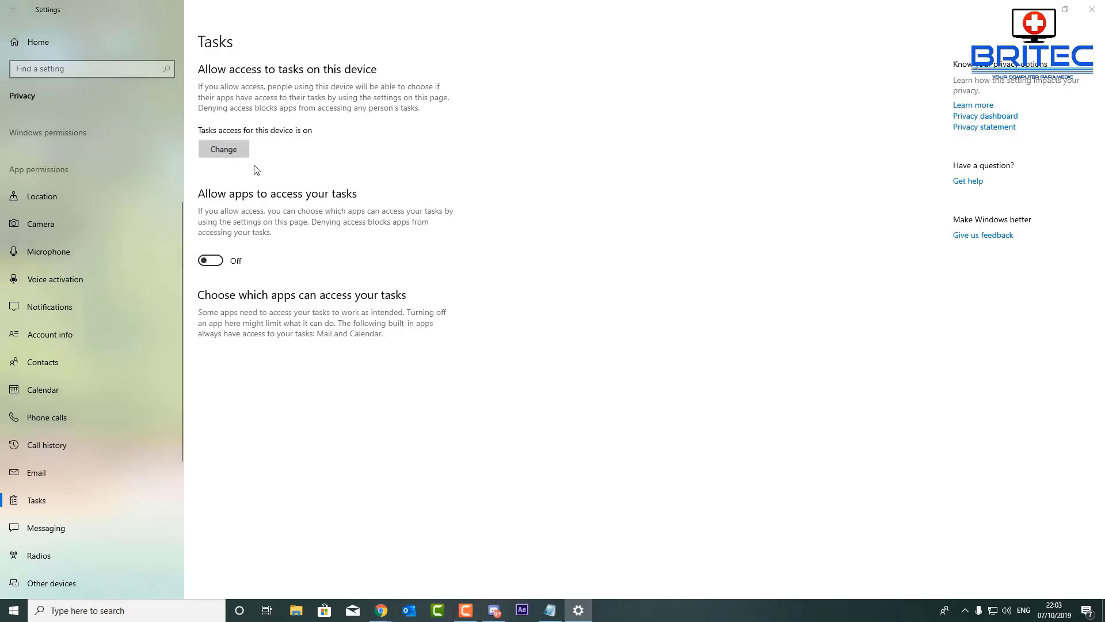
click(171, 99)
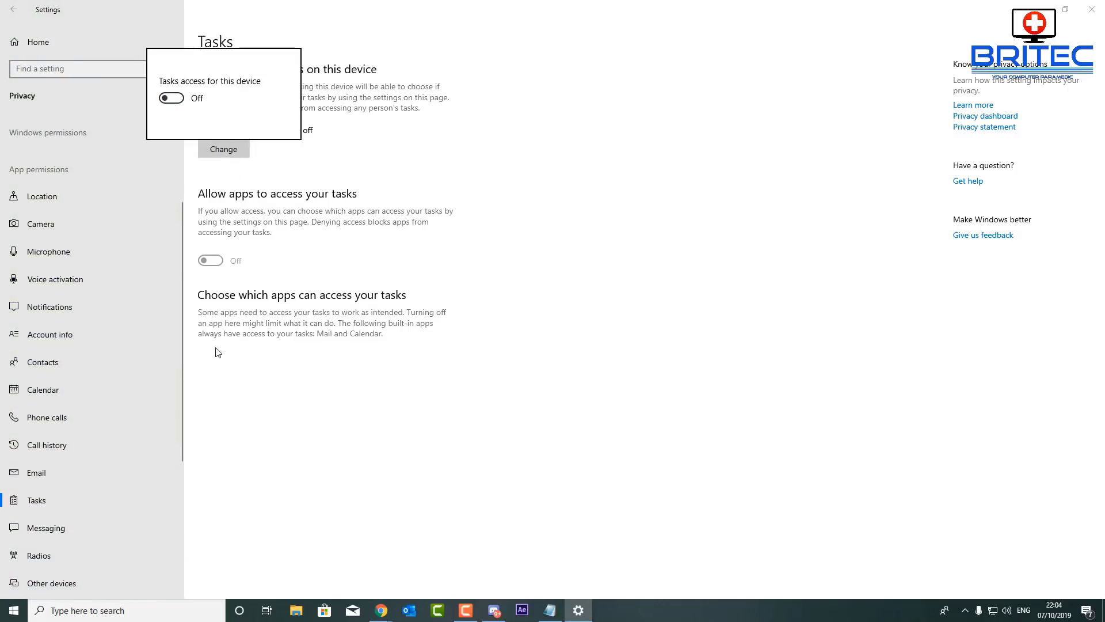
click(340, 449)
- Turn off permission for apps to read or send messages and messaging access for this device
click(99, 527)
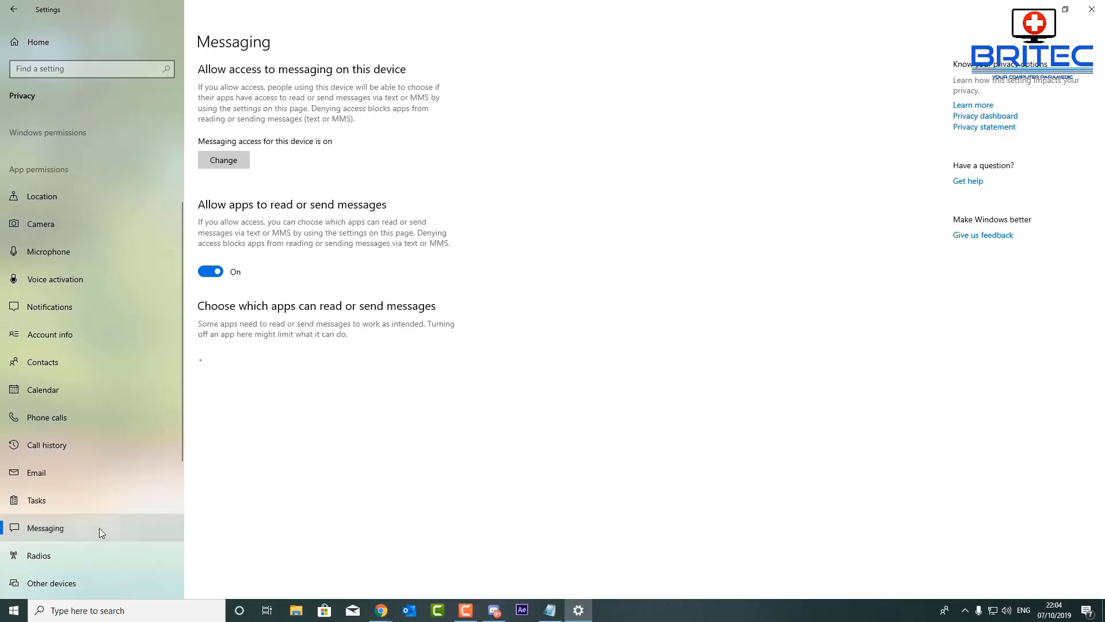
click(212, 272)
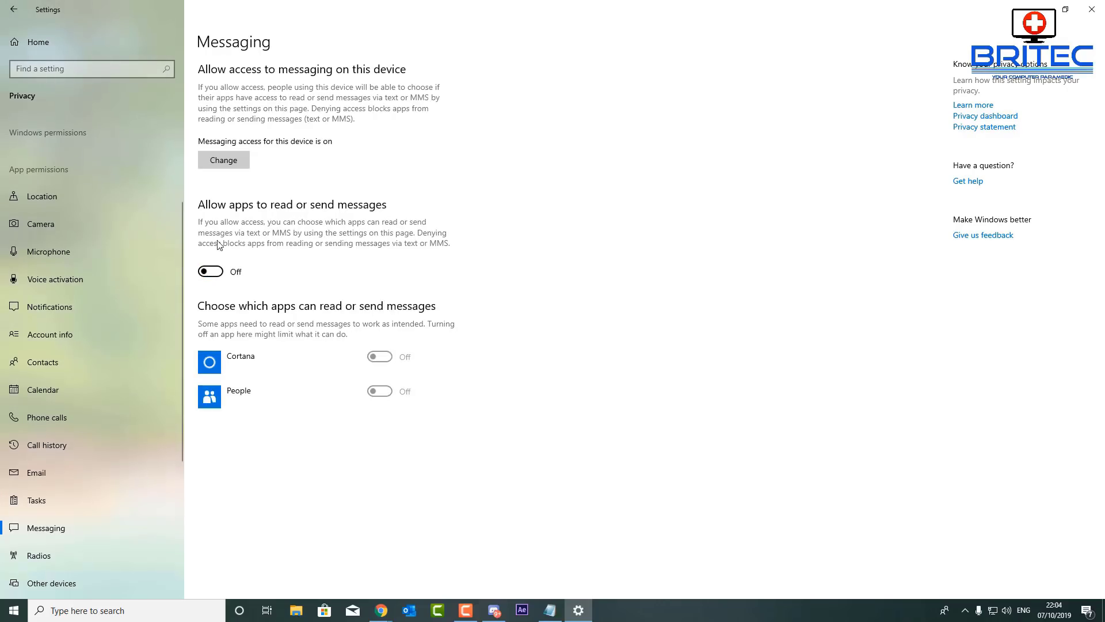
click(226, 162)
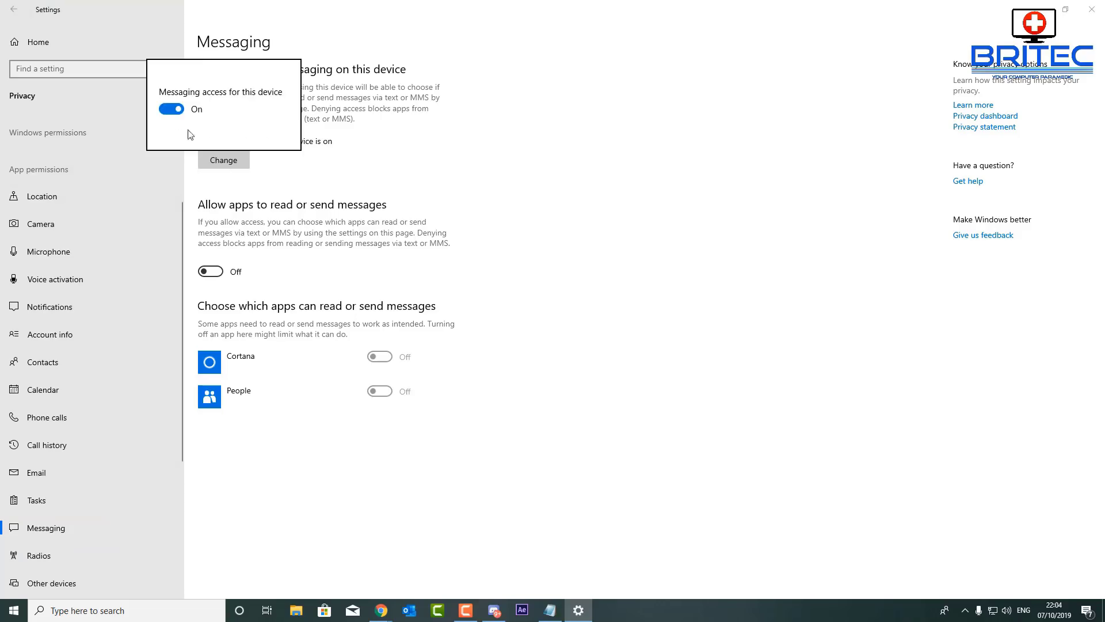
click(171, 109)
click(286, 446)
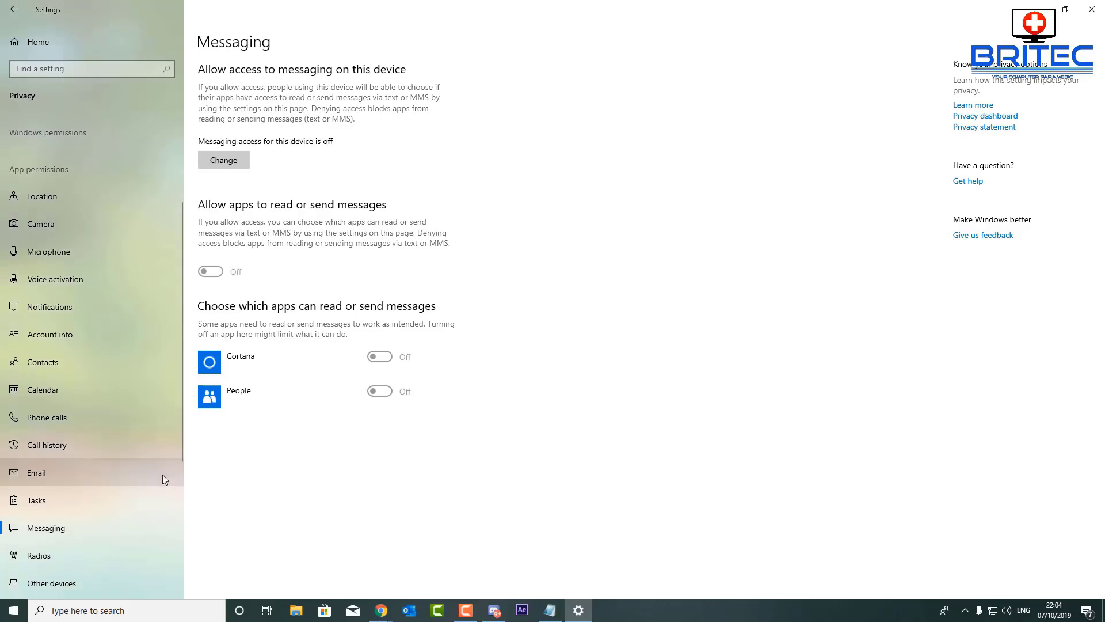
- Turn off app control of device radios and access to control radios on this device
scroll(162, 475, down, 2)
click(54, 486)
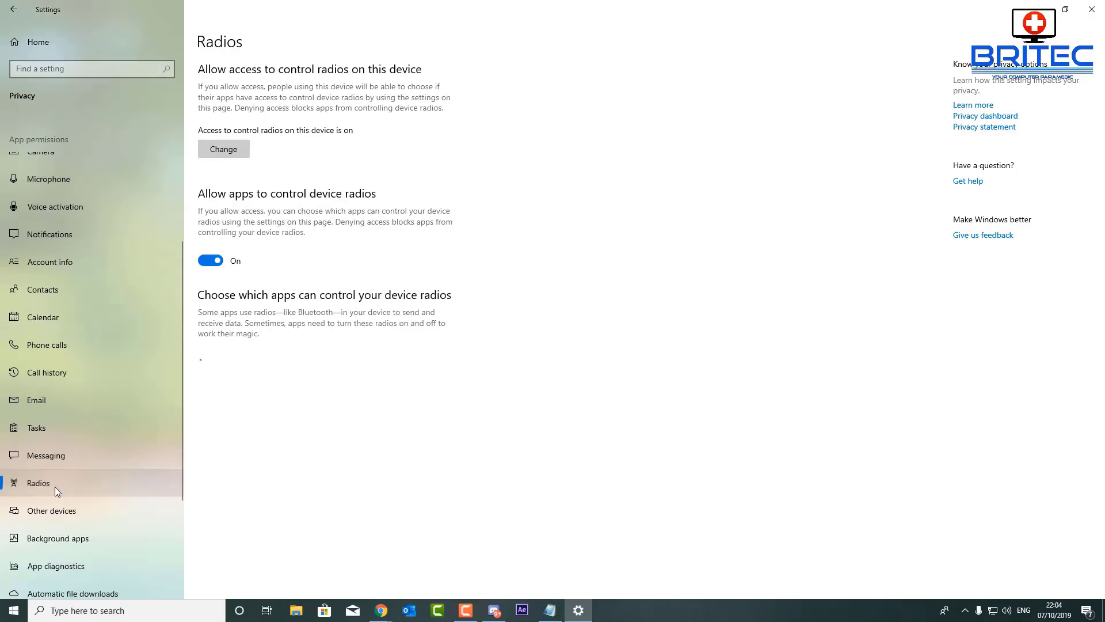
click(213, 261)
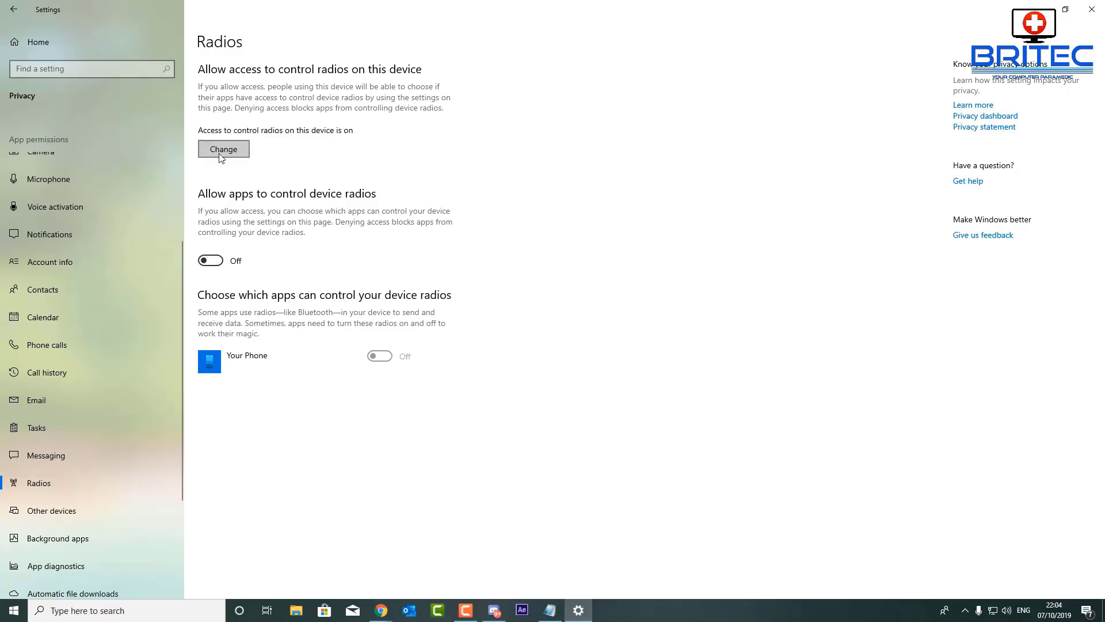
click(219, 154)
click(171, 104)
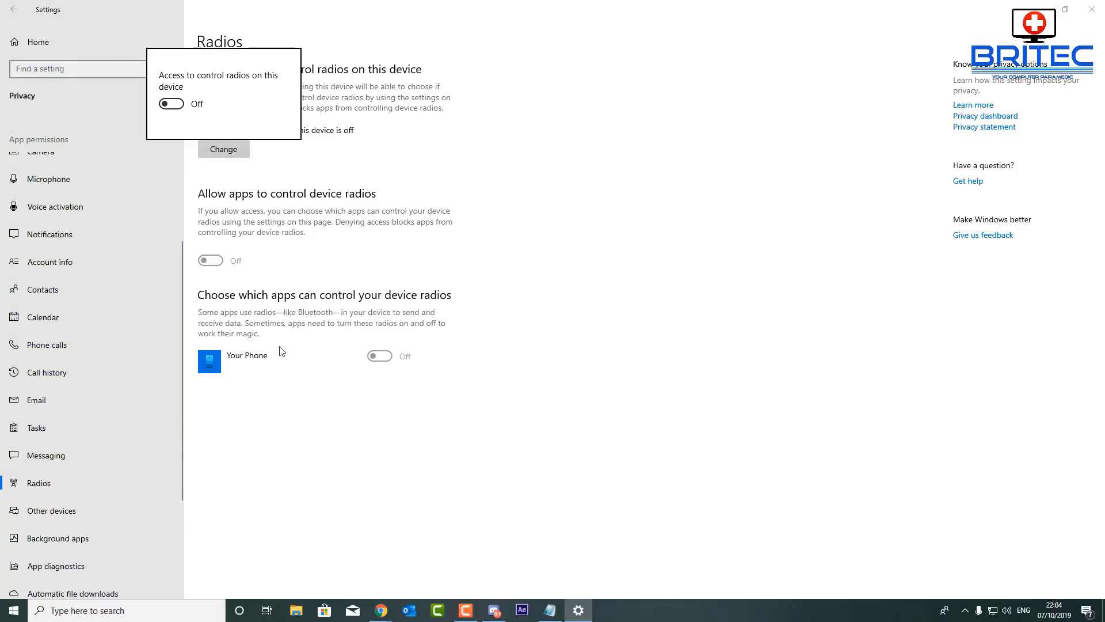
click(202, 456)
- Turn off communication with unpaired devices in the privacy settings for other devices
click(48, 521)
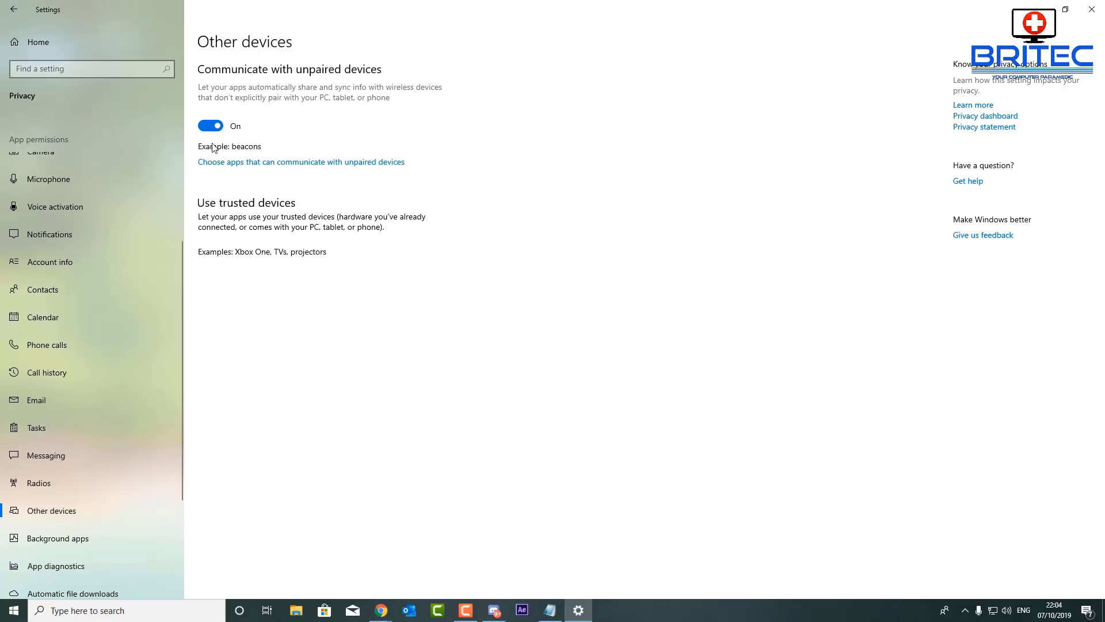
click(211, 125)
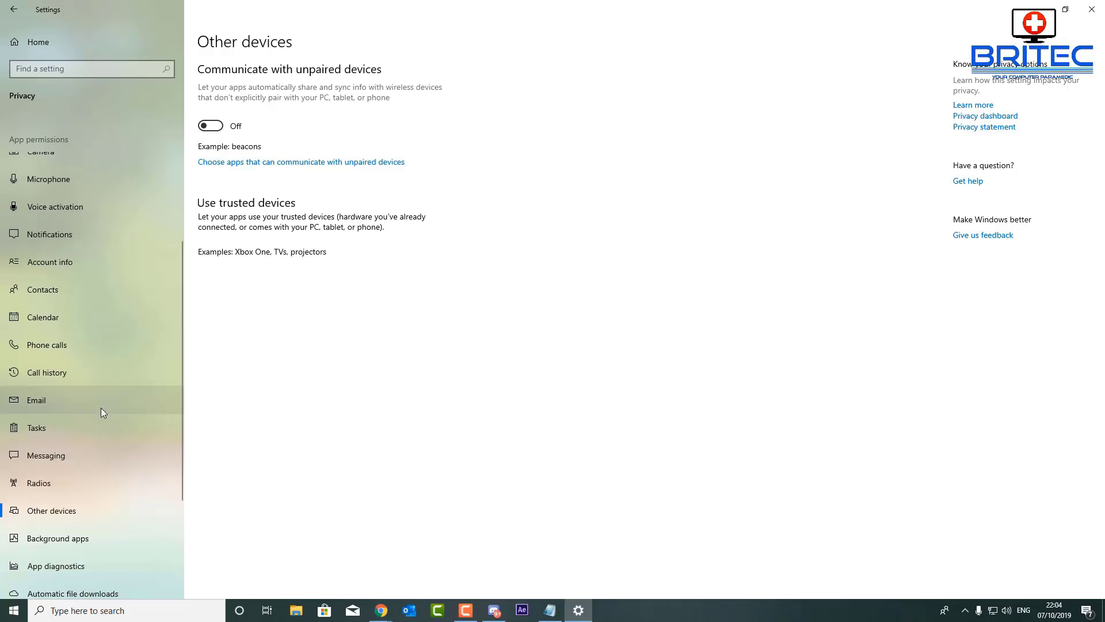
- Stop all apps from running in the background and review the background apps list
scroll(99, 410, down, 2)
click(74, 461)
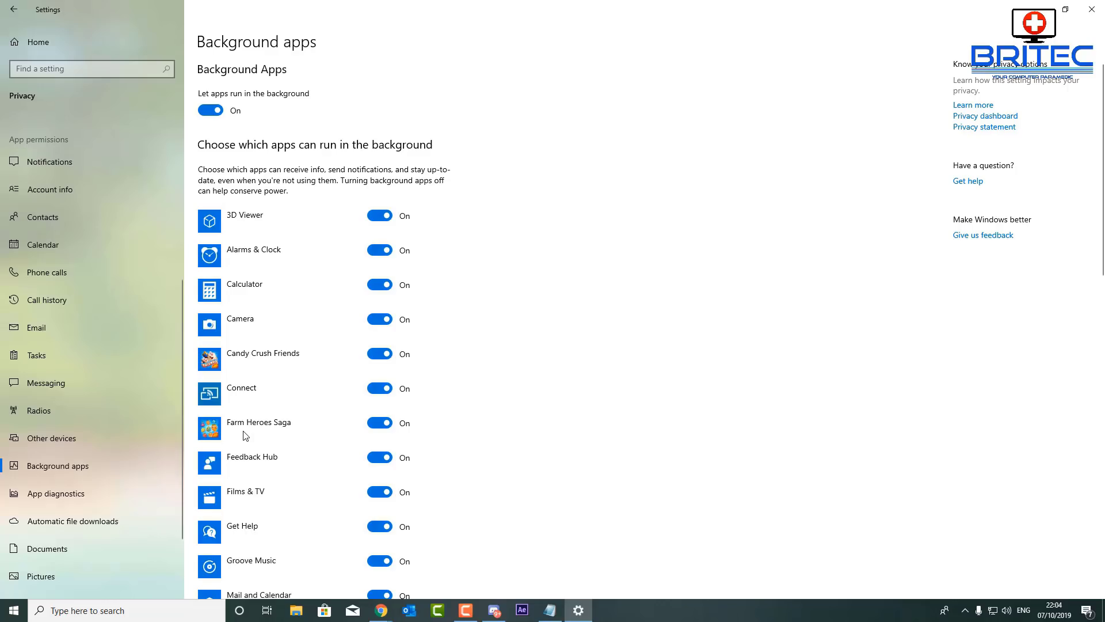
scroll(354, 419, down, 15)
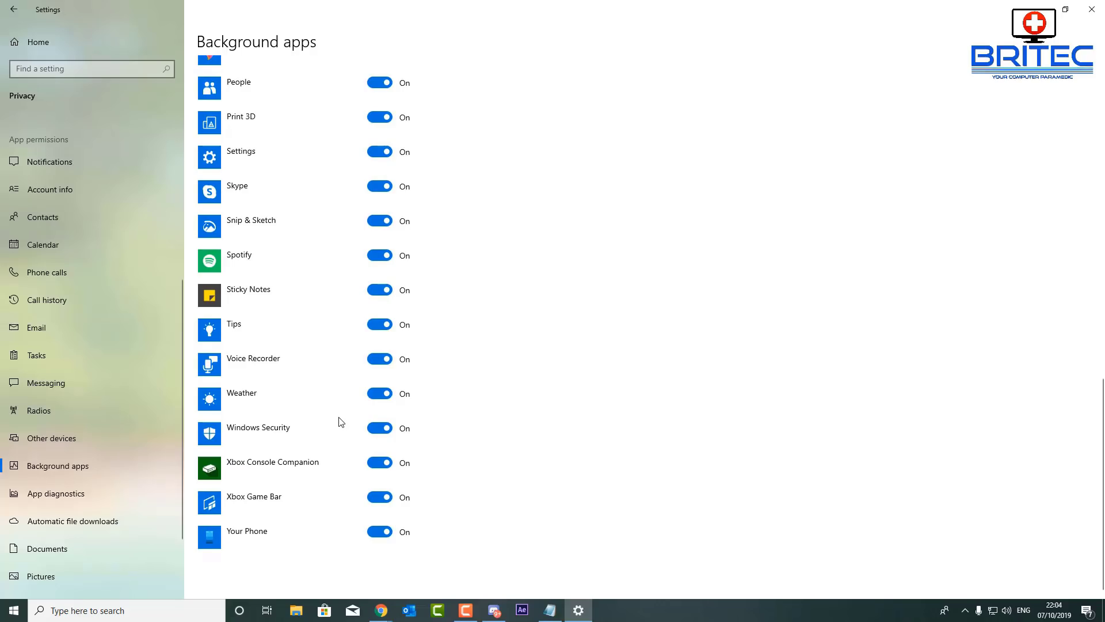
scroll(341, 422, up, 15)
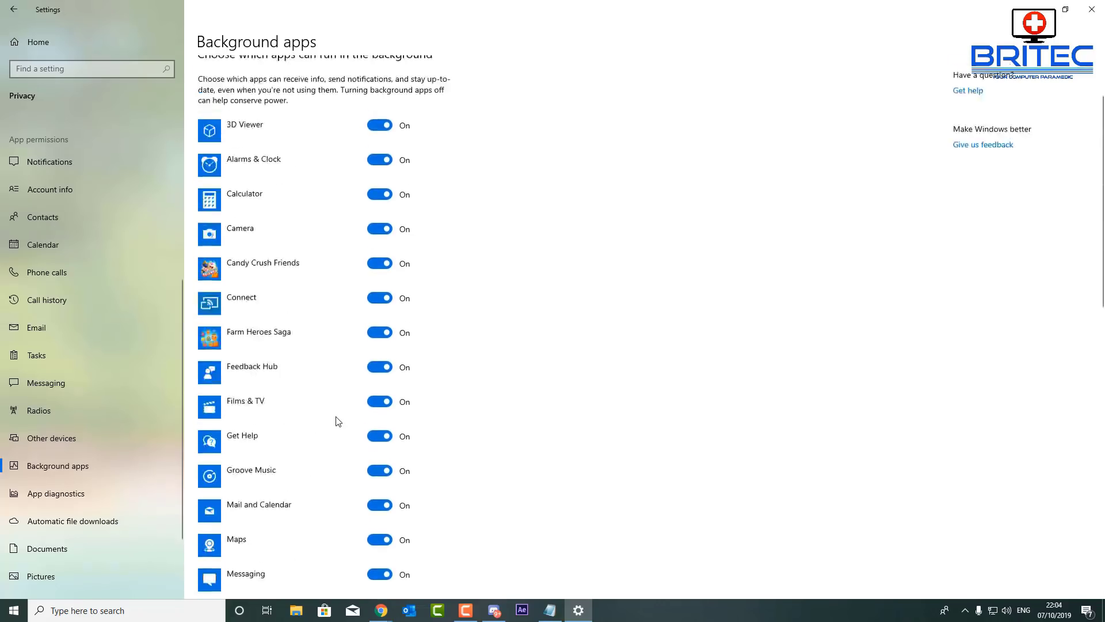
click(211, 110)
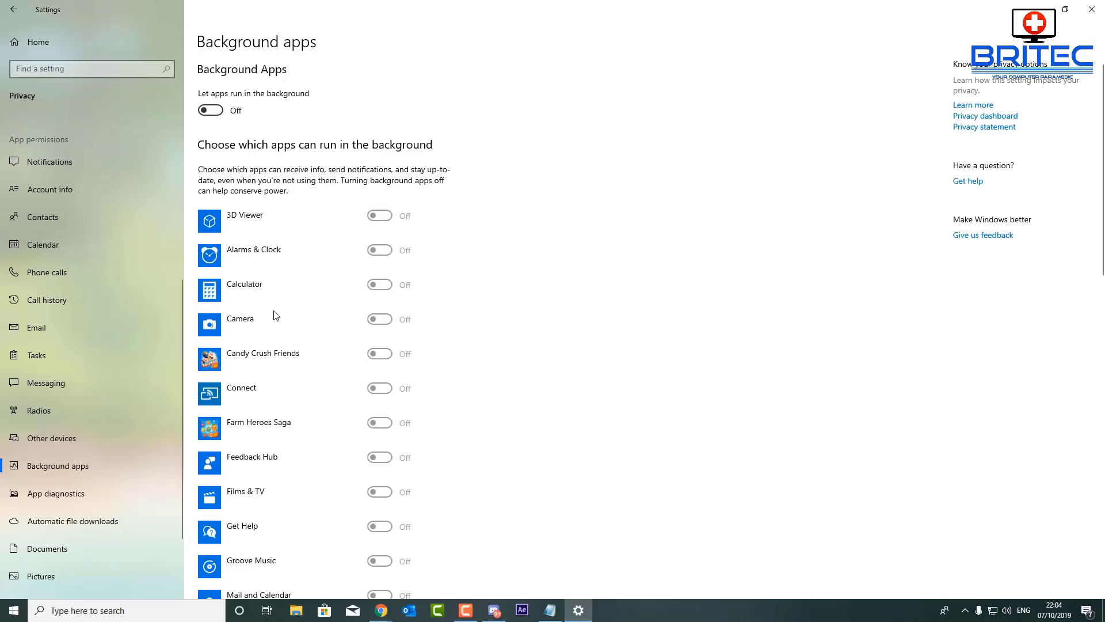
scroll(270, 333, down, 5)
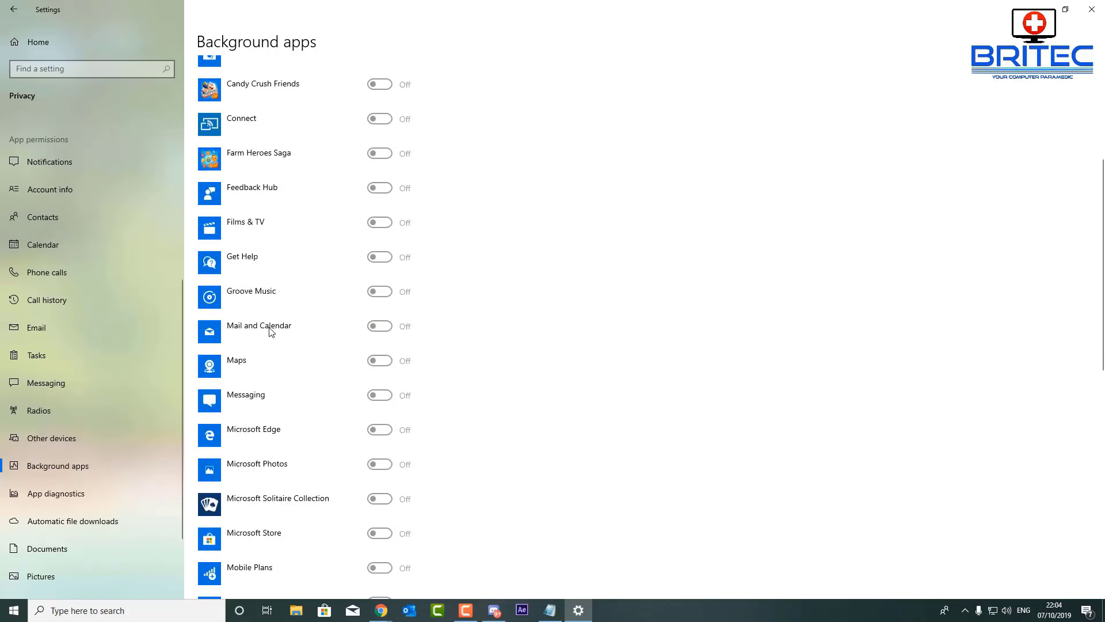
scroll(270, 332, down, 10)
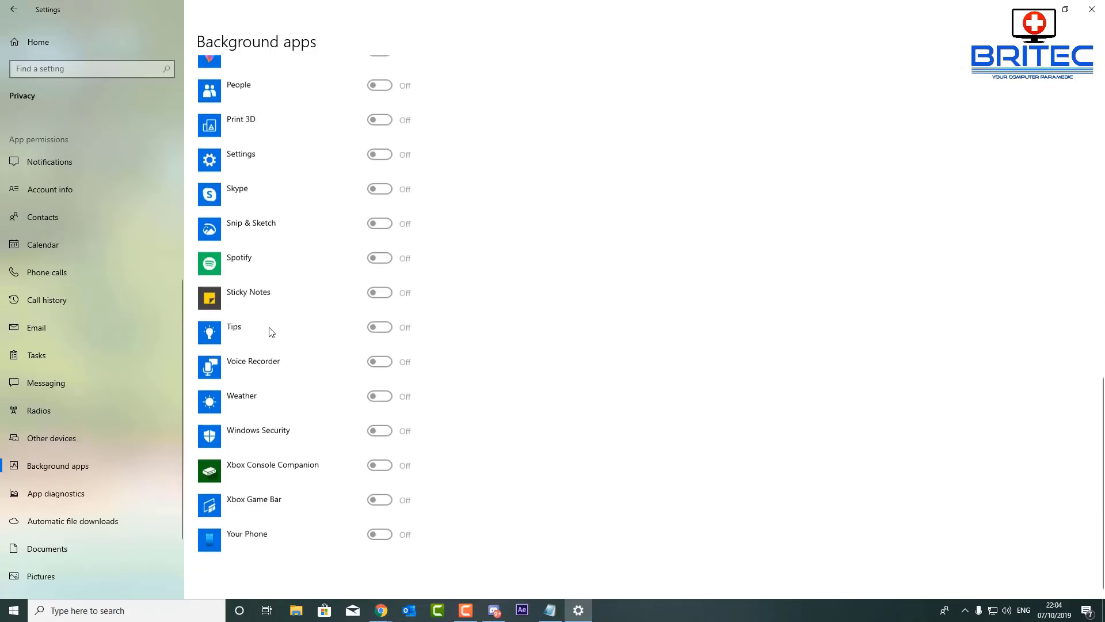
scroll(270, 332, up, 15)
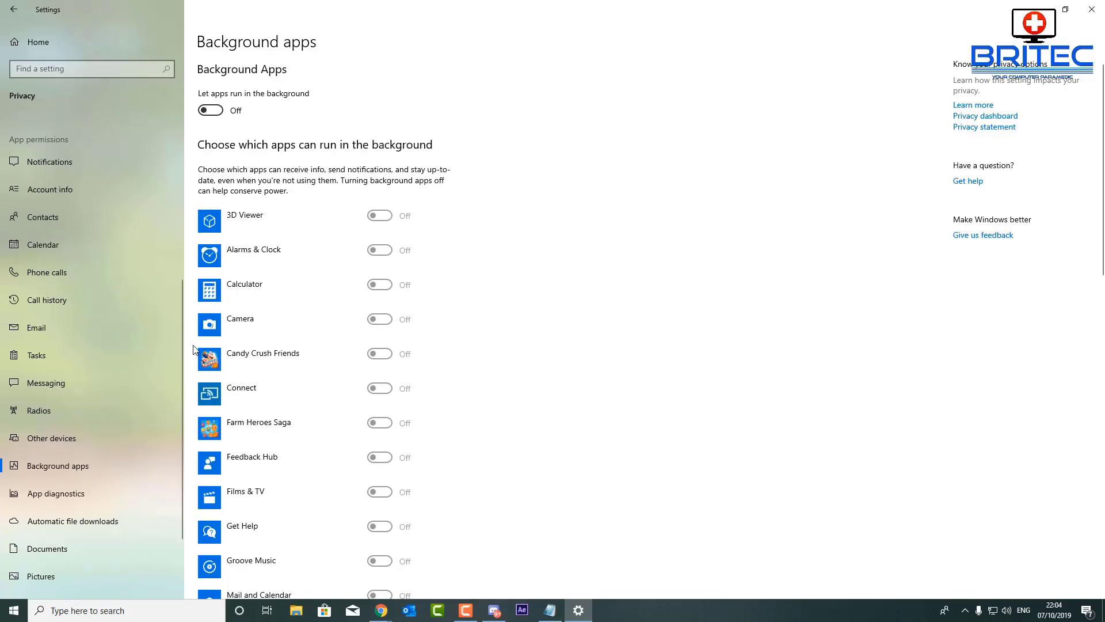
scroll(193, 349, down, 6)
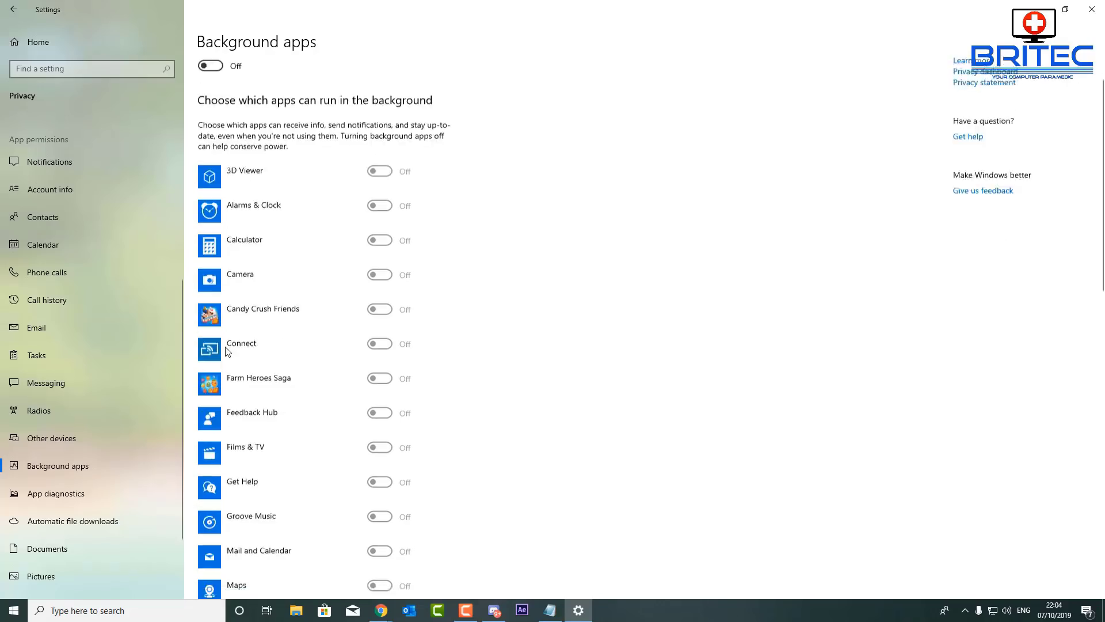
scroll(110, 411, down, 1)
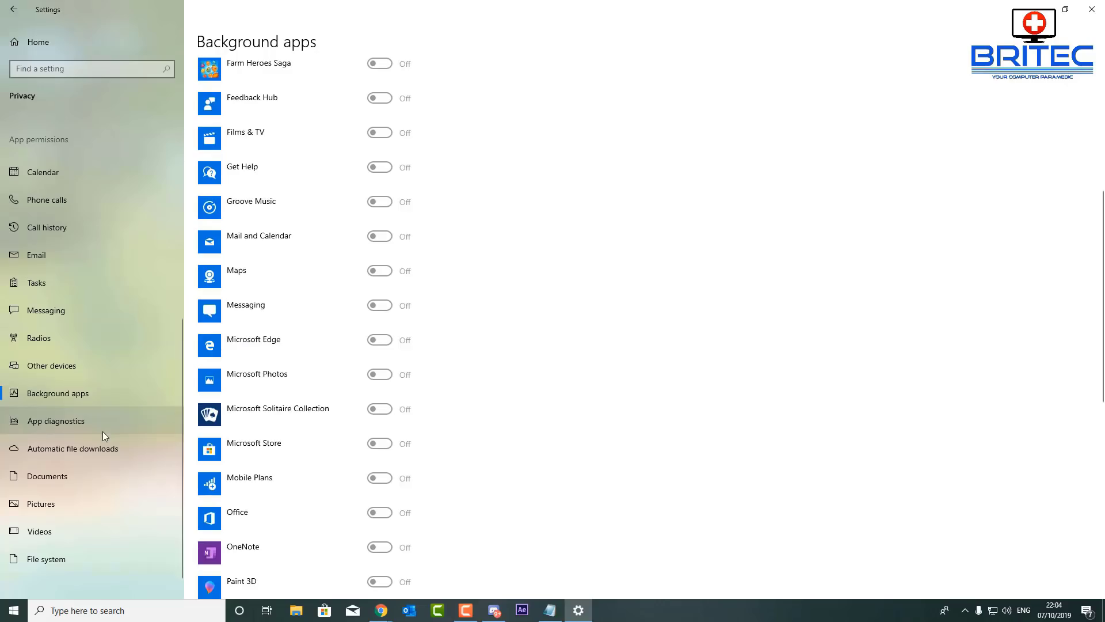
- Turn off app access to diagnostic info about other apps and app diagnostics access for this device
click(72, 423)
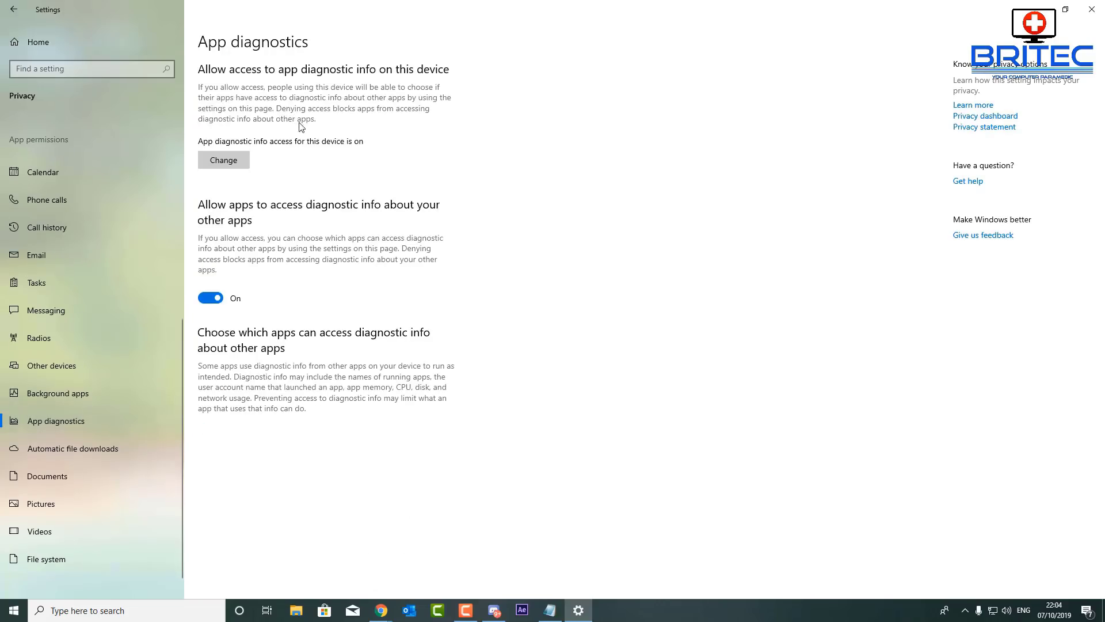
click(212, 296)
click(227, 164)
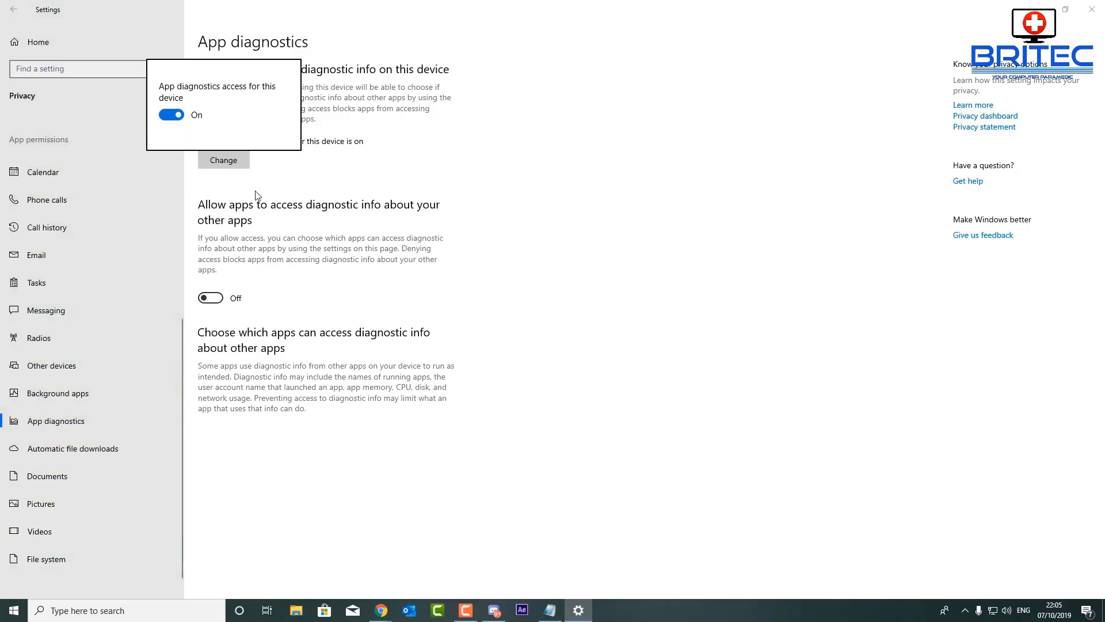
click(168, 114)
click(327, 430)
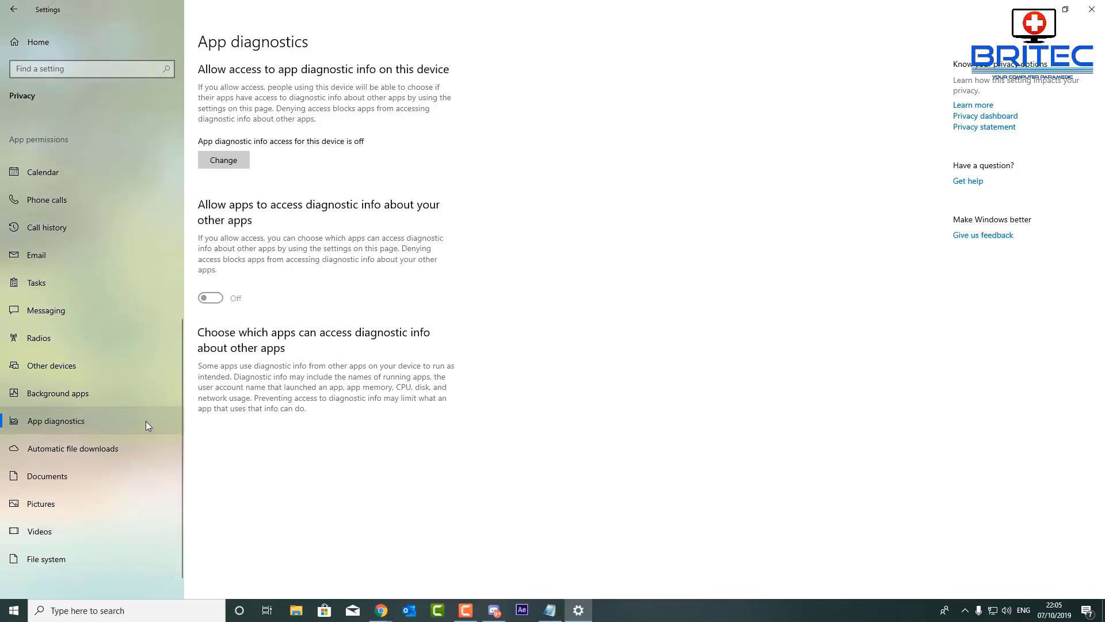
- Review automatic file downloads and turn off documents library access for apps and for this device
click(70, 457)
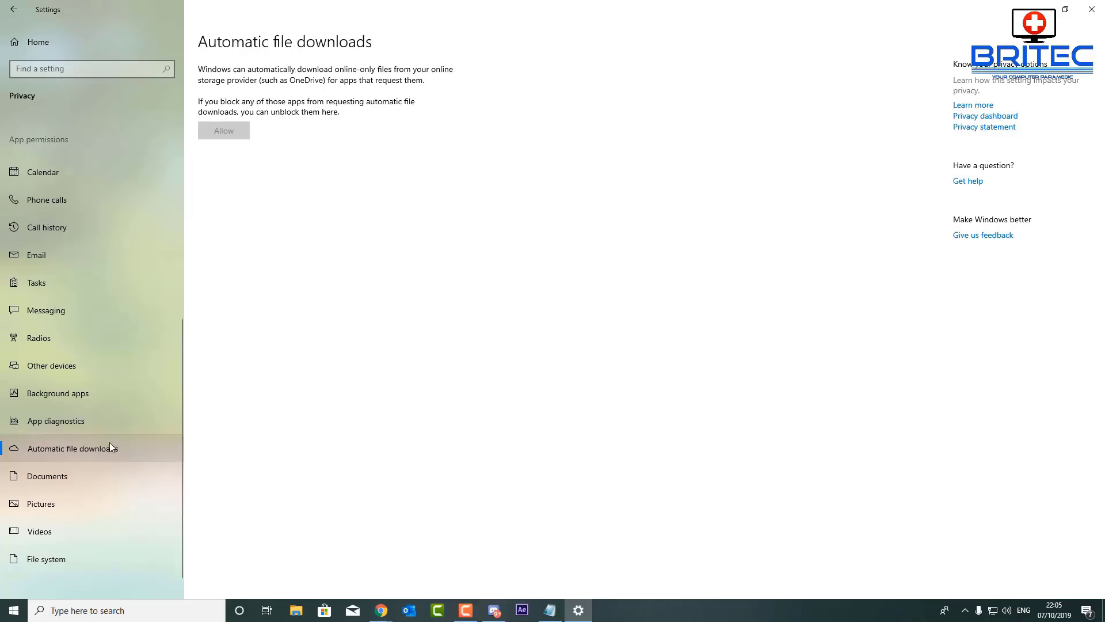
click(60, 472)
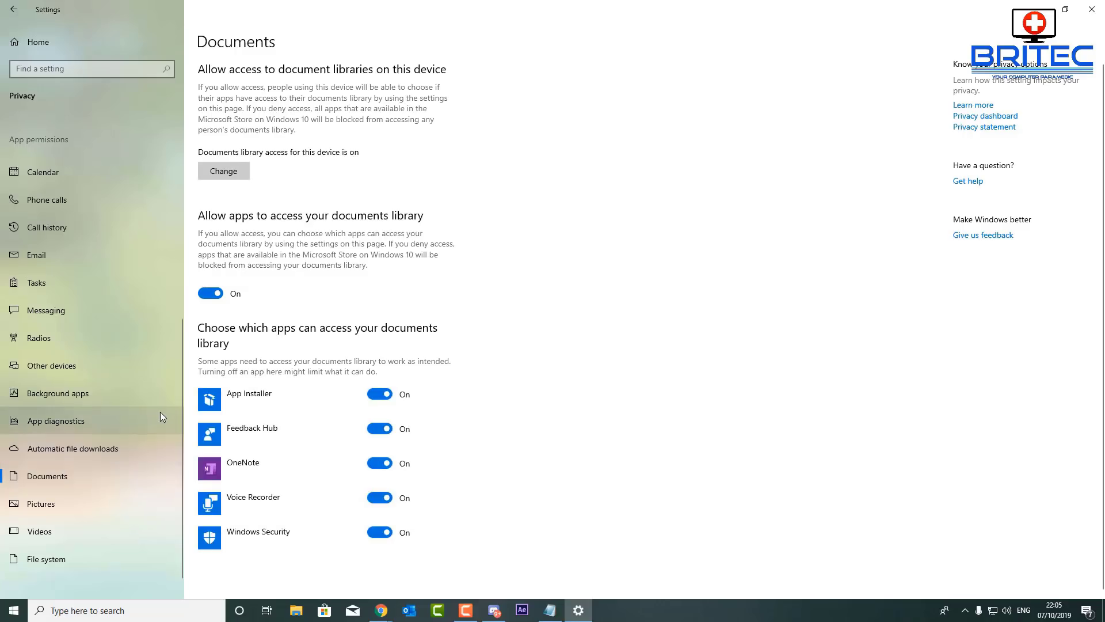
click(211, 293)
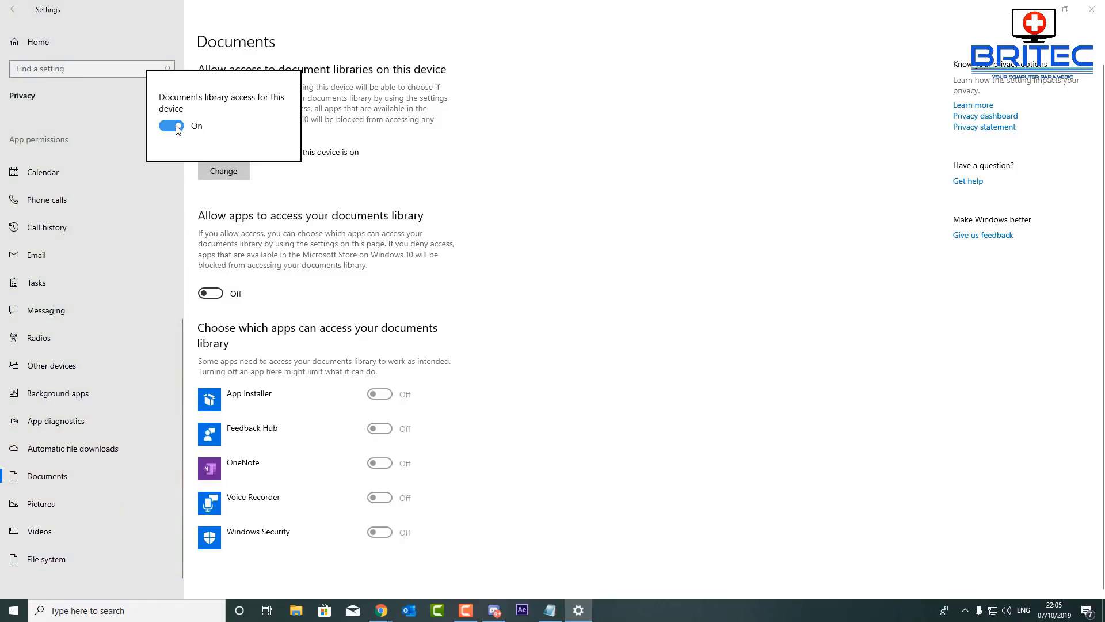
click(172, 126)
- Turn off app access to the pictures library and pictures library access for this device
click(52, 504)
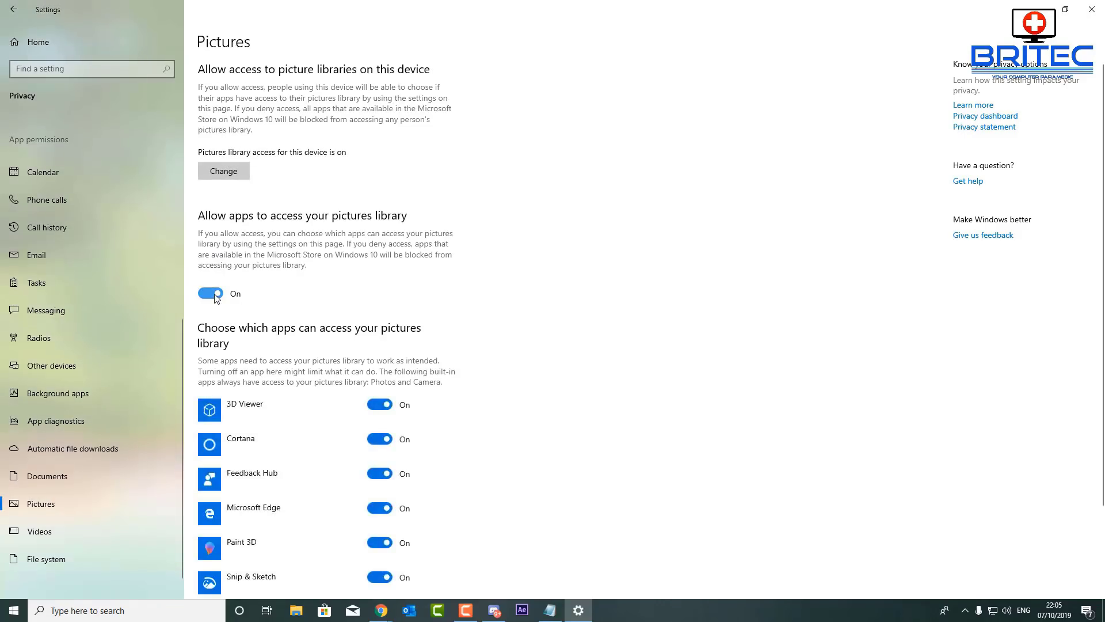
click(211, 294)
click(230, 172)
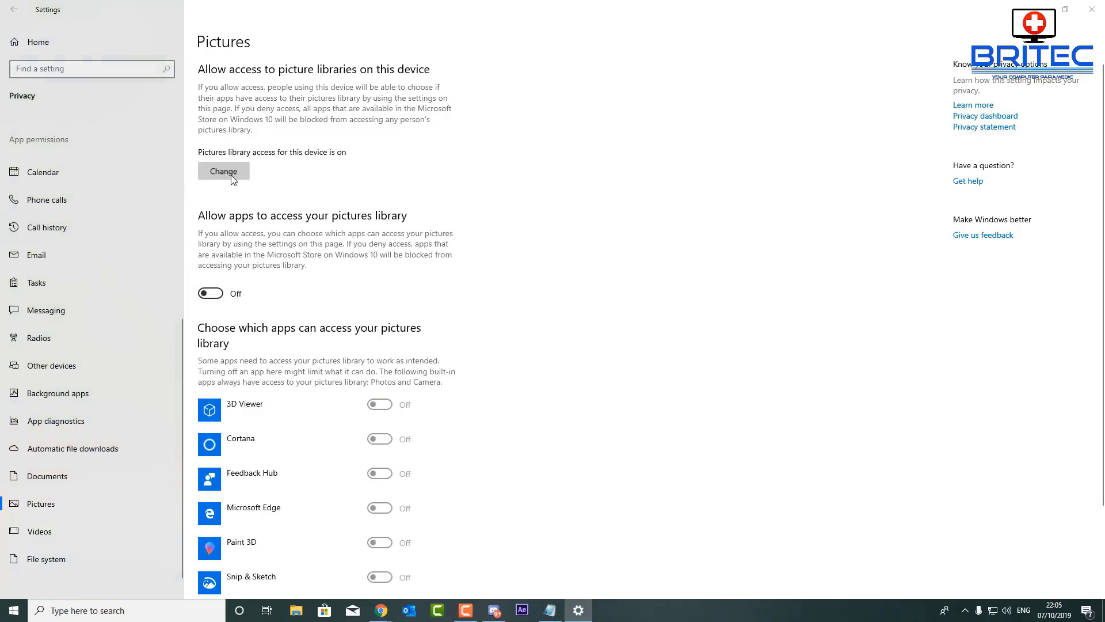
click(172, 126)
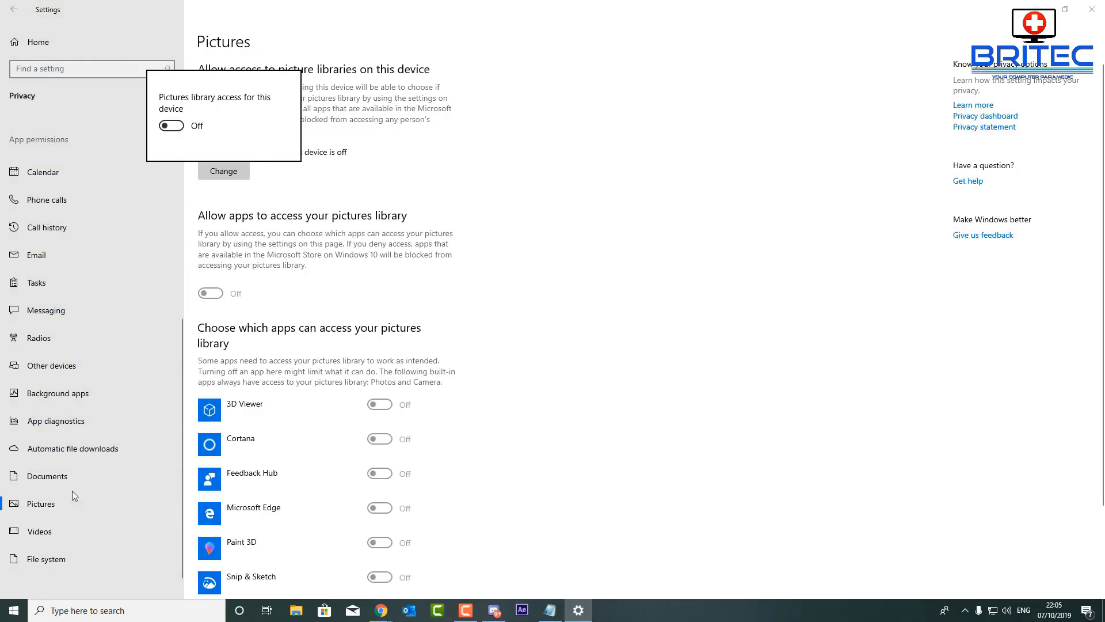
click(40, 531)
- Turn off videos library access for this device in the videos privacy settings
click(40, 530)
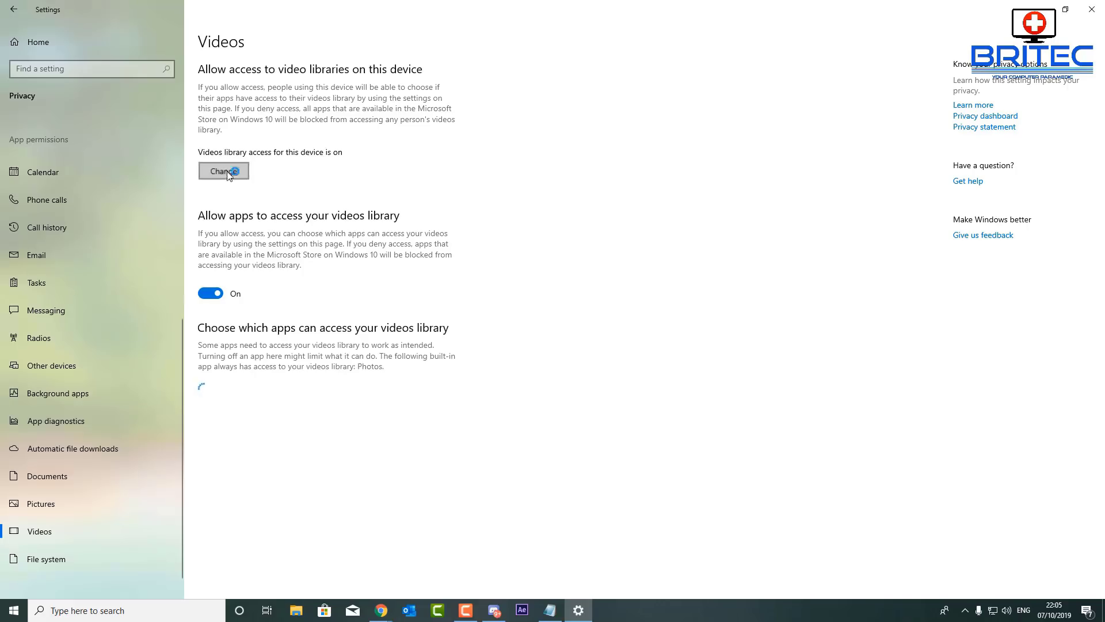
click(225, 172)
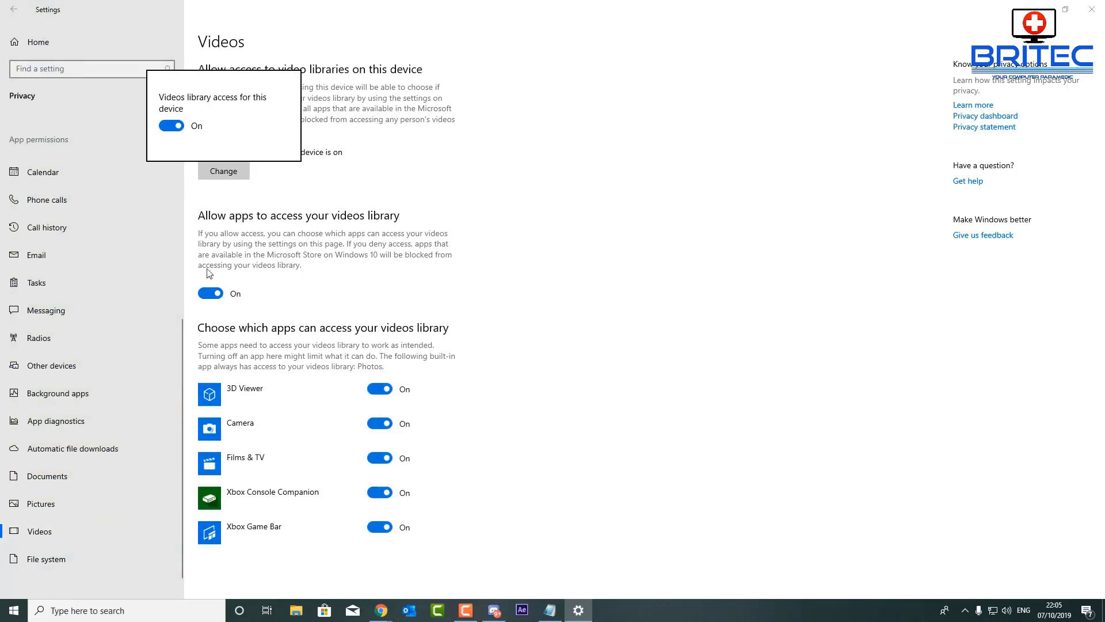
click(171, 126)
click(494, 496)
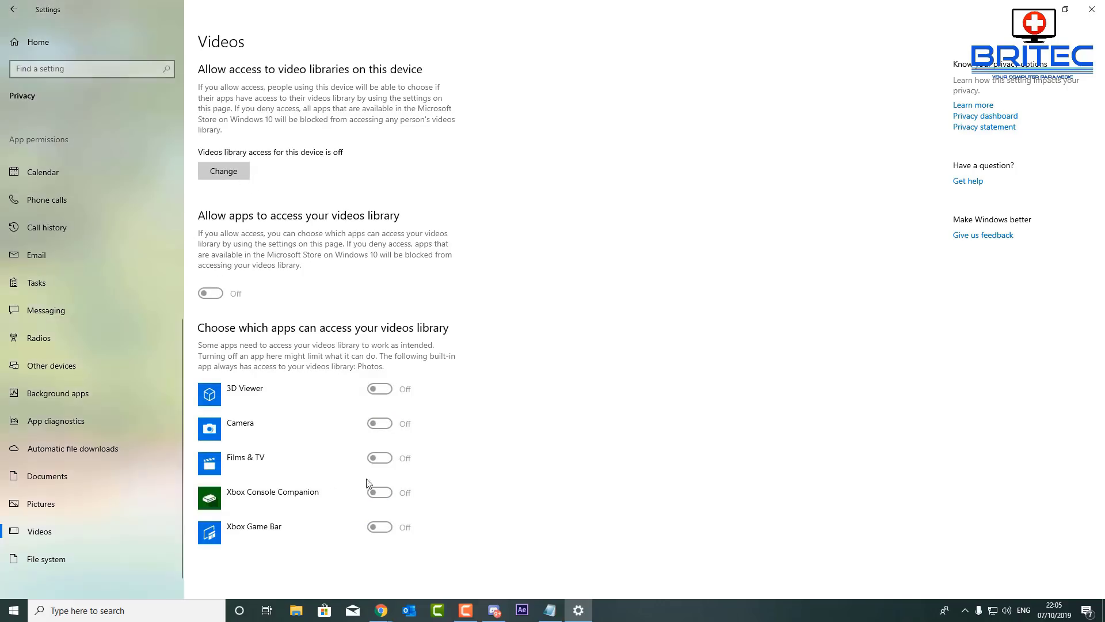
- Turn app access to the file system off and back on, leaving access allowed for Office
click(63, 553)
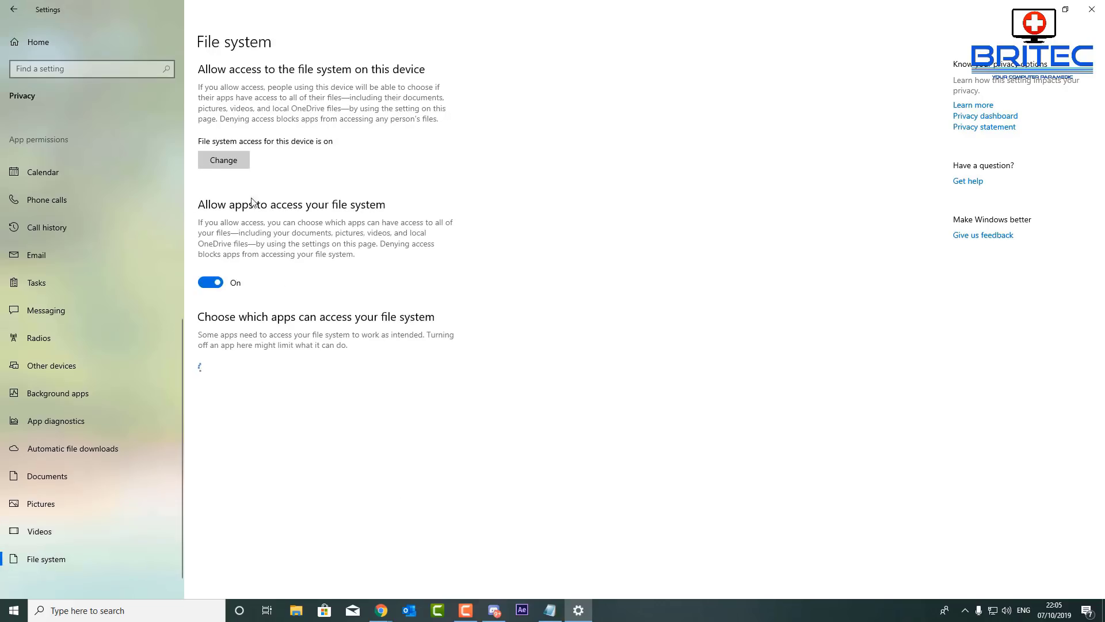
click(211, 283)
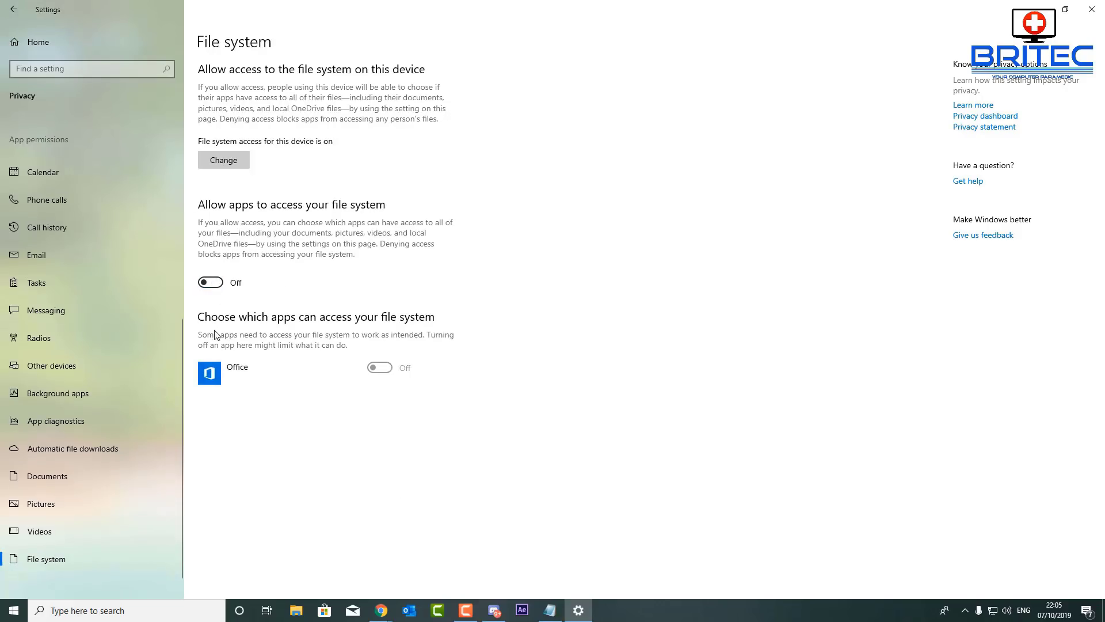
click(211, 283)
click(381, 369)
scroll(116, 410, up, 6)
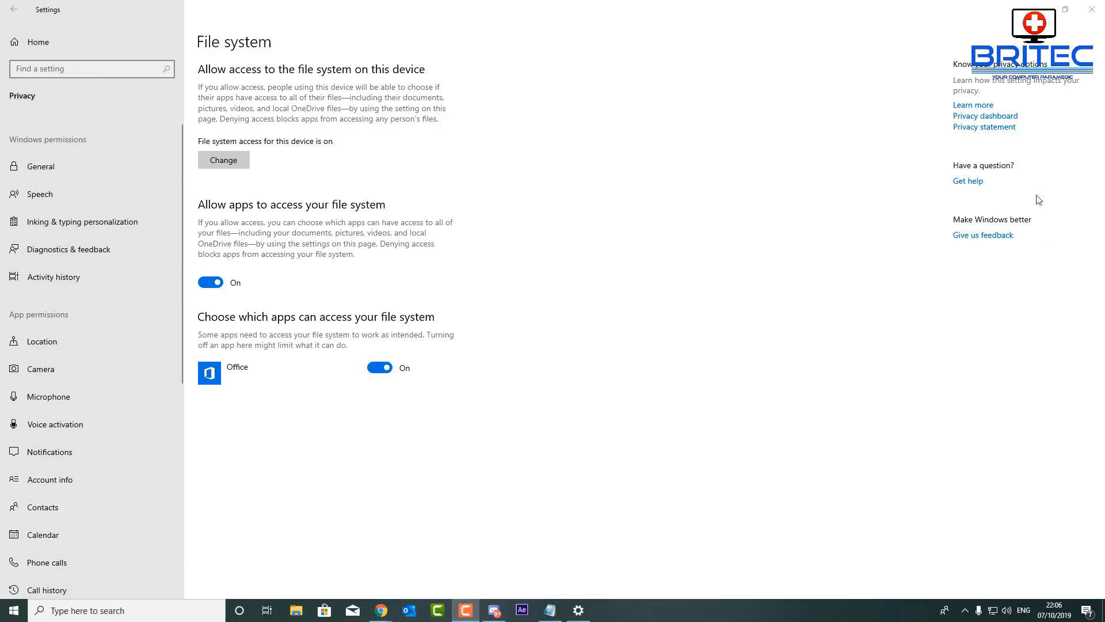
- Reopen Windows Settings at the Cortana section, run its microphone check and dismiss the Cortana permission request
click(1091, 9)
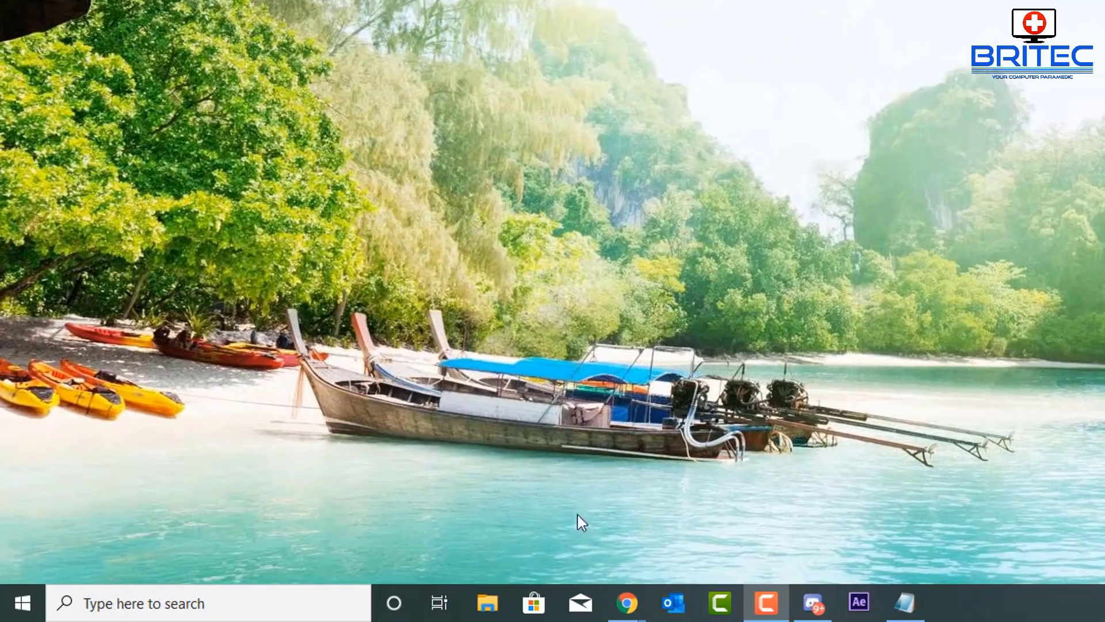
click(19, 596)
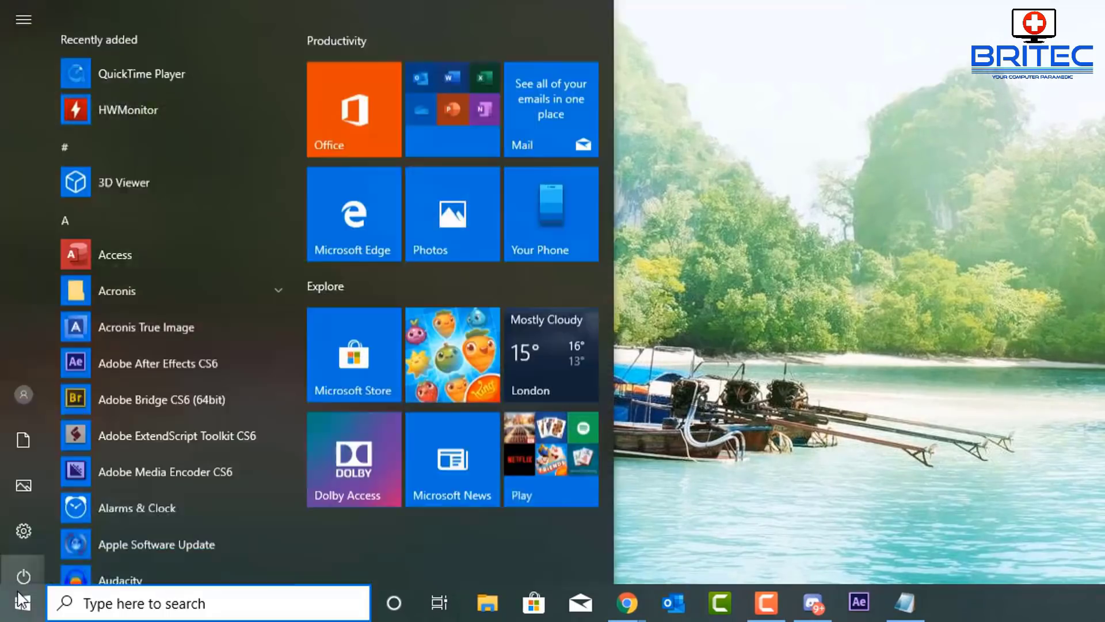
click(23, 530)
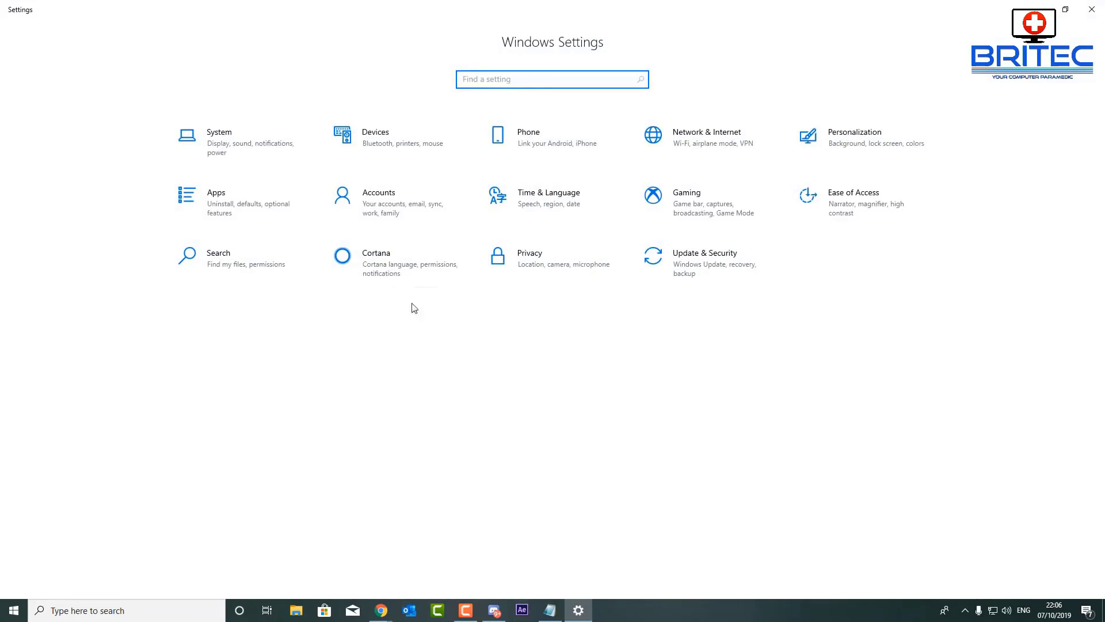
click(394, 264)
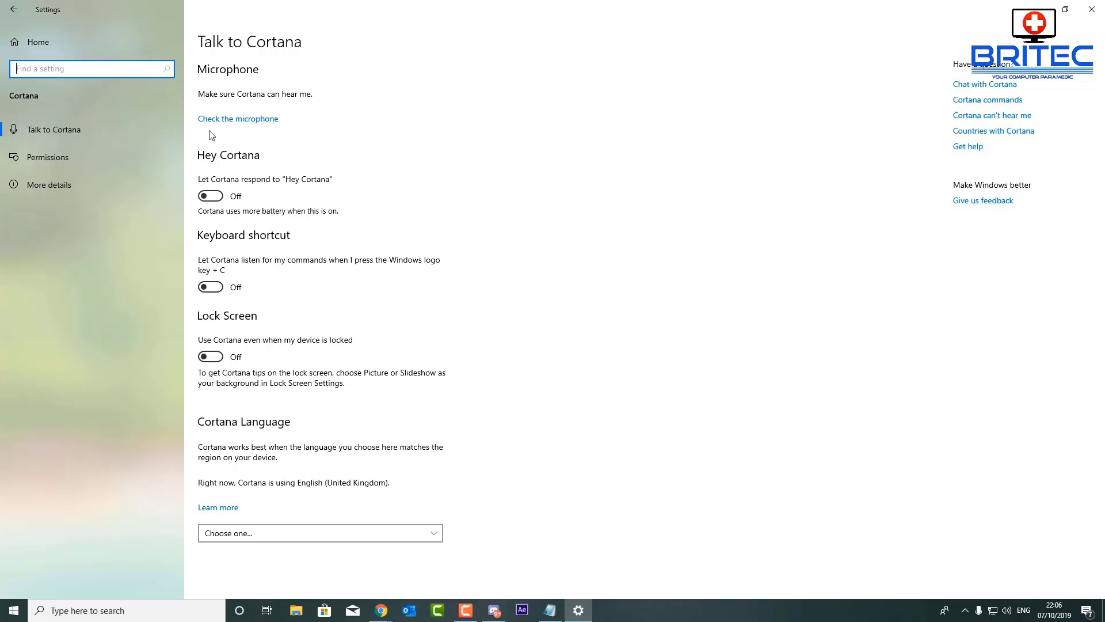
click(237, 119)
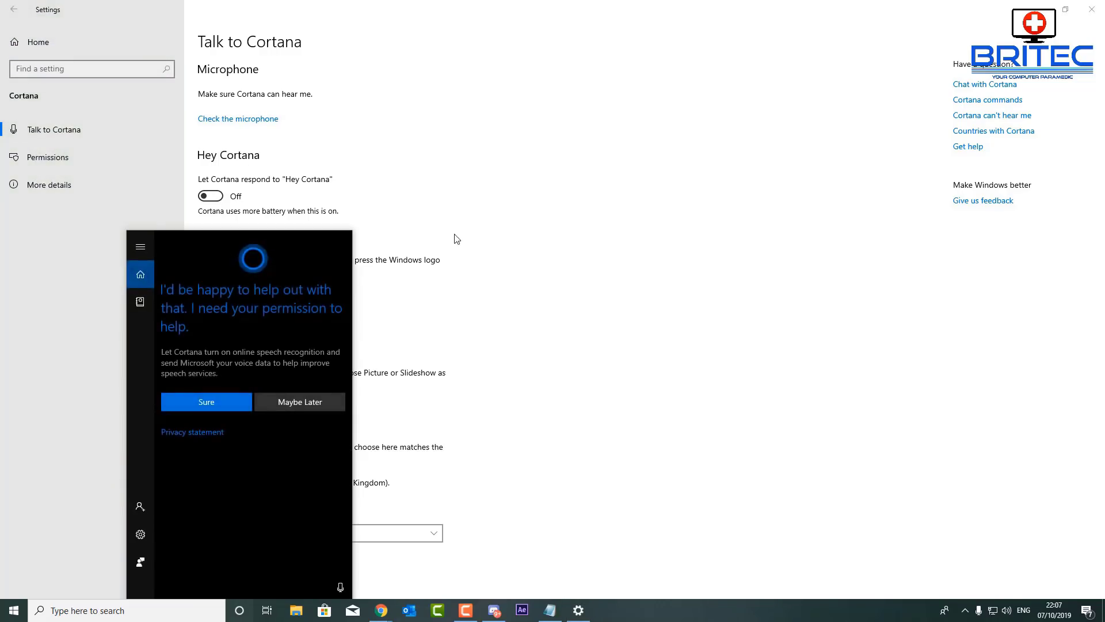
click(57, 157)
- Review Cortana's permissions, the information it can access from this device and the linked speech privacy settings
click(39, 157)
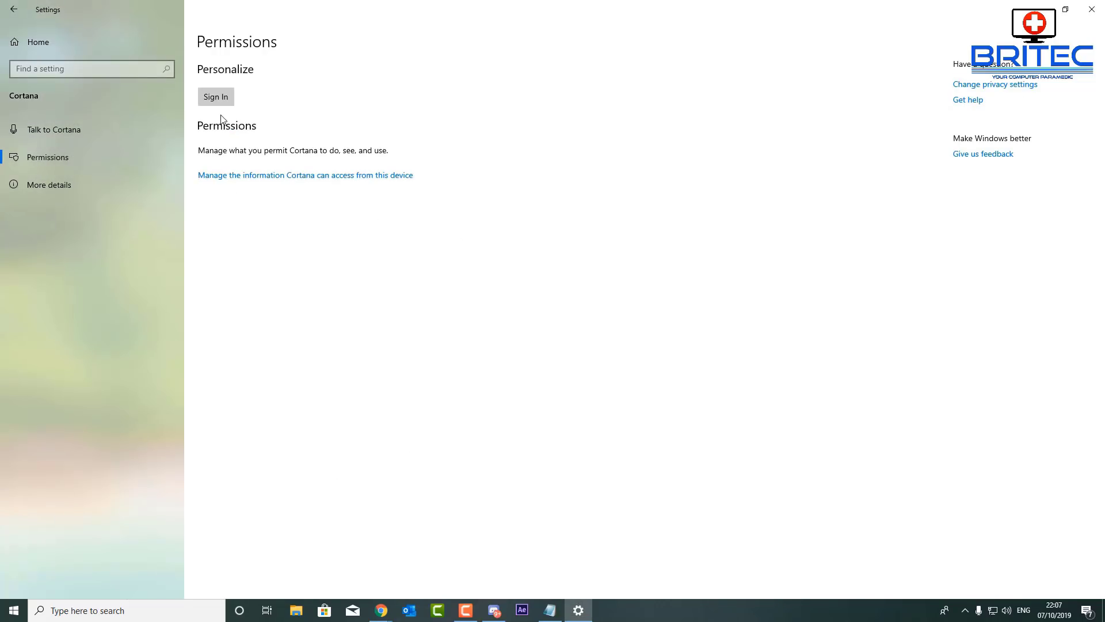
click(223, 180)
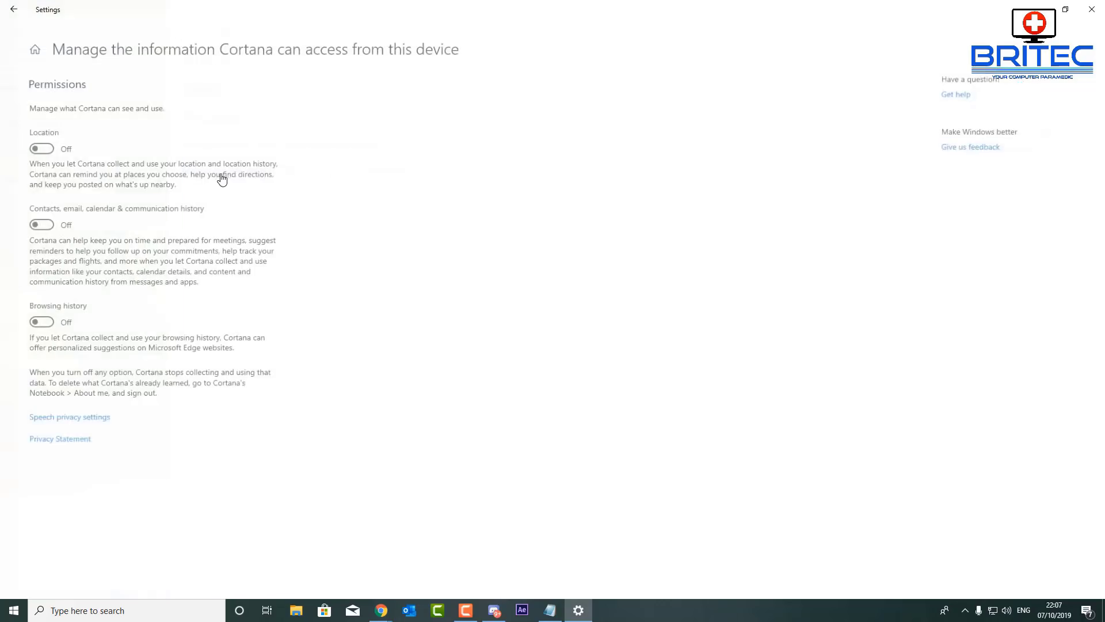
click(35, 420)
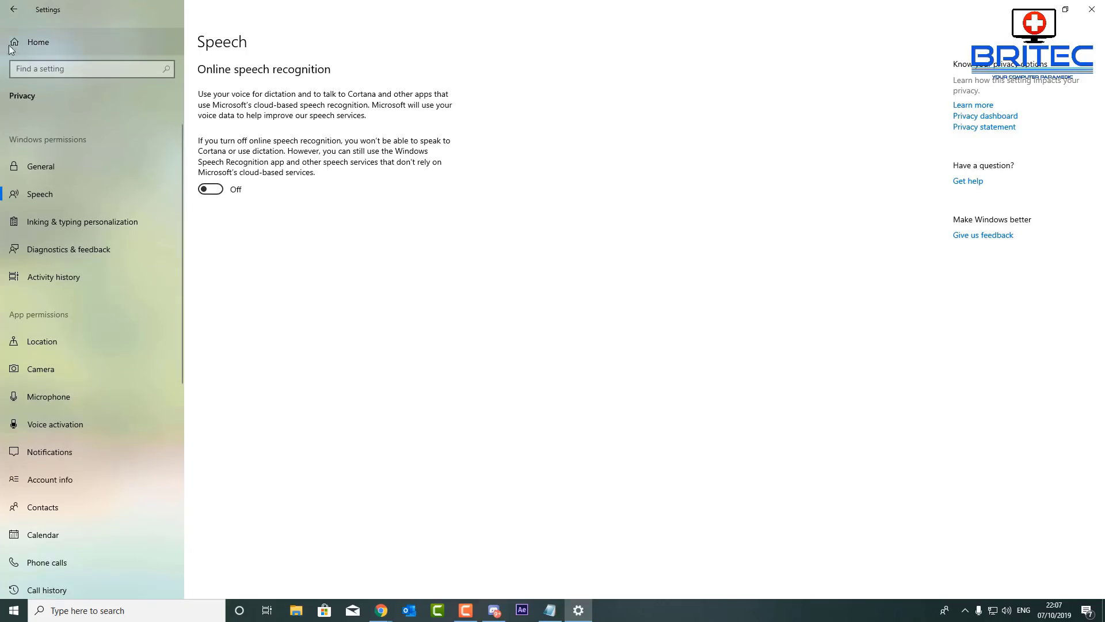
click(14, 10)
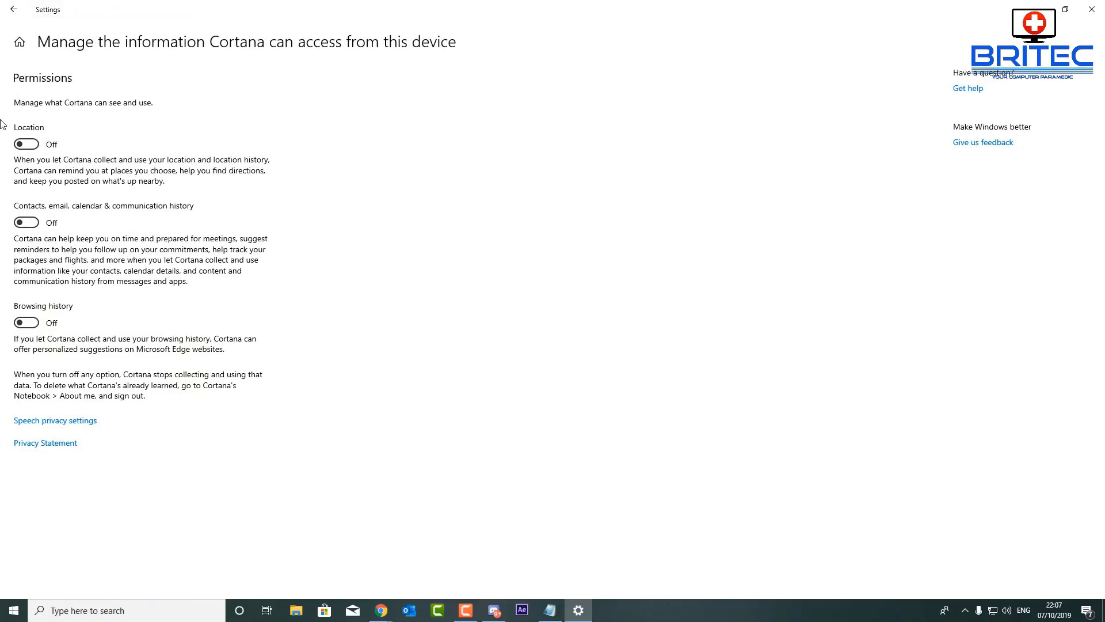
click(14, 10)
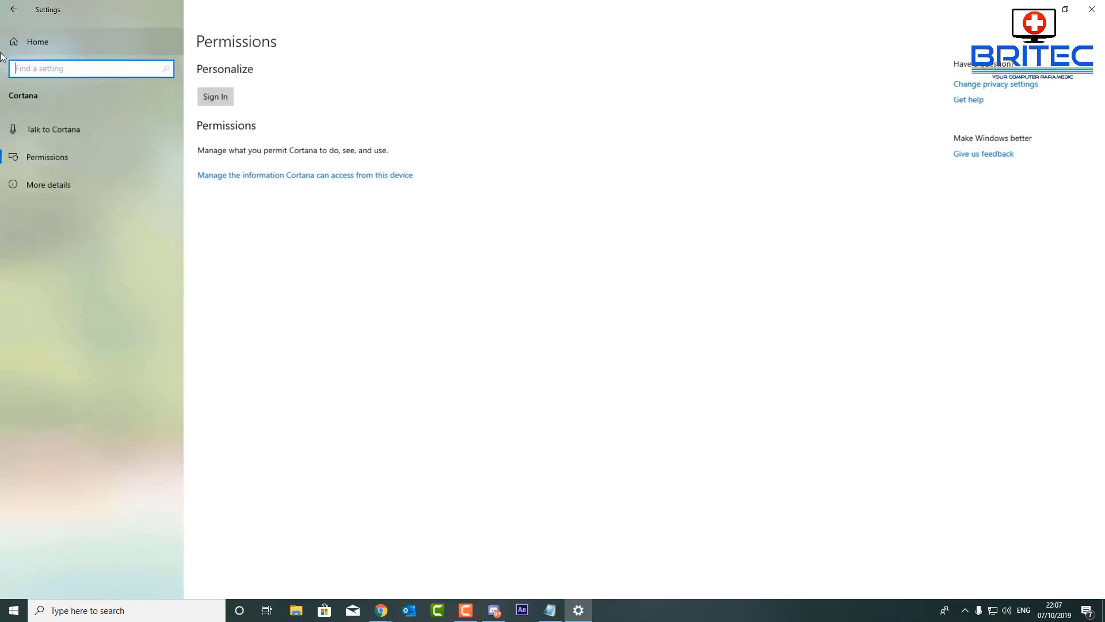
- Examine Cortana's additional details and the Cortana & search information, and close Settings
click(38, 186)
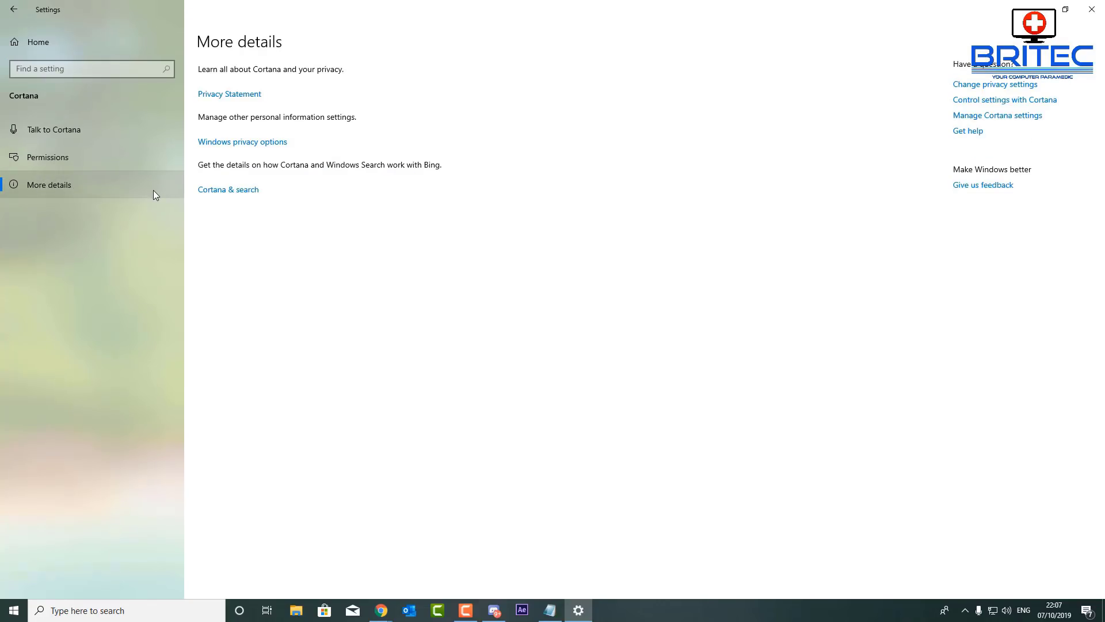
click(228, 189)
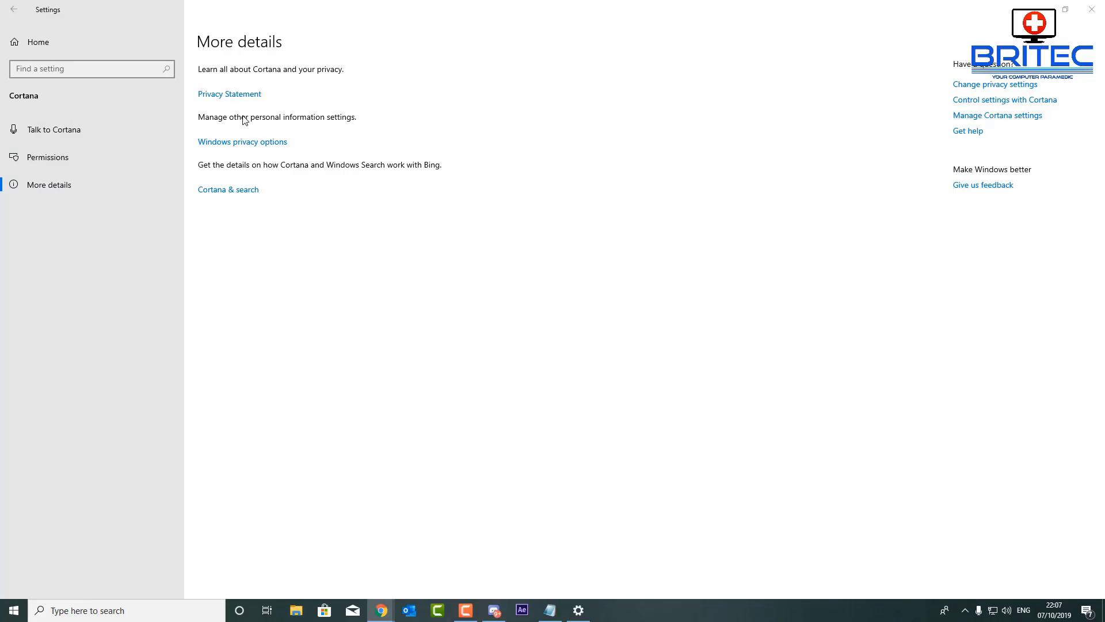
click(14, 10)
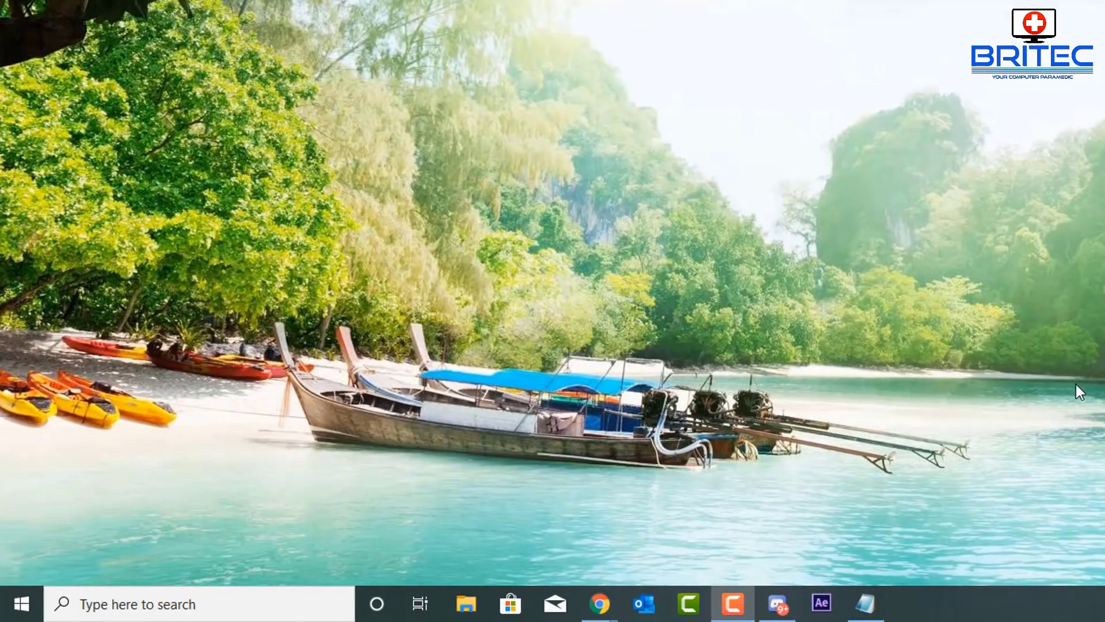
- Search for gpedit, launch the Local Group Policy Editor, then widen its tree pane and enlarge and reposition its window
click(210, 604)
text(gpedit)
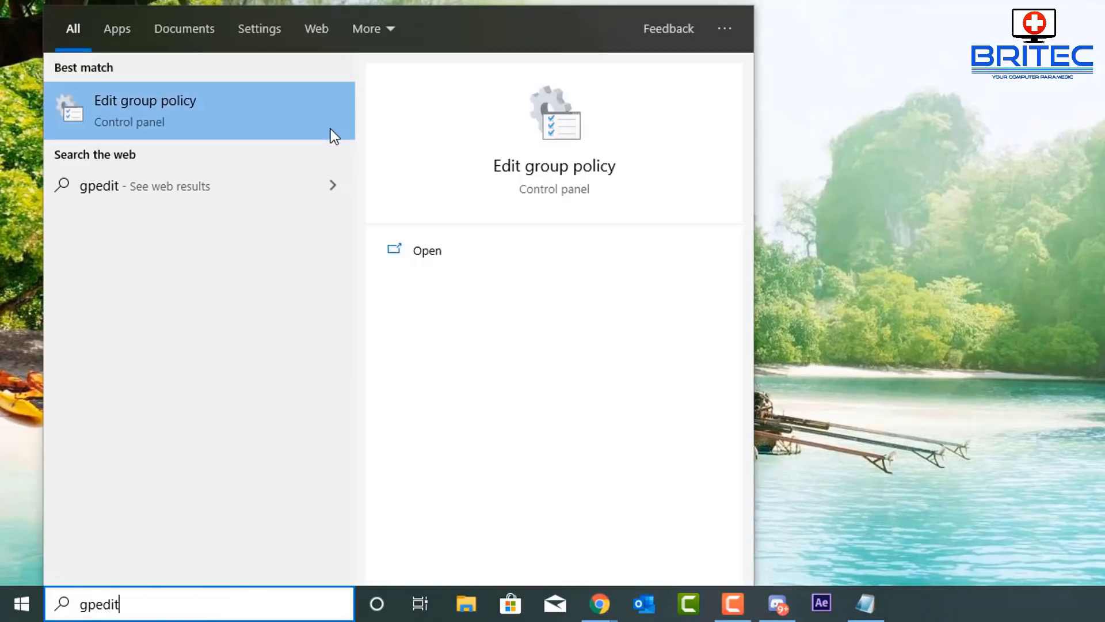
click(239, 114)
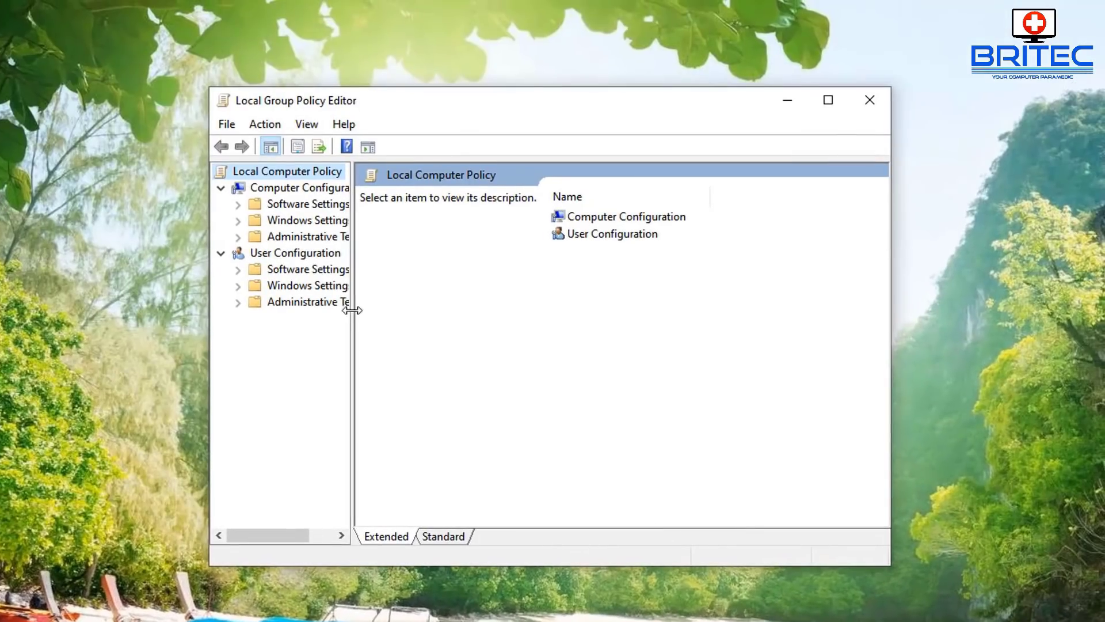
drag(352, 312, 458, 319)
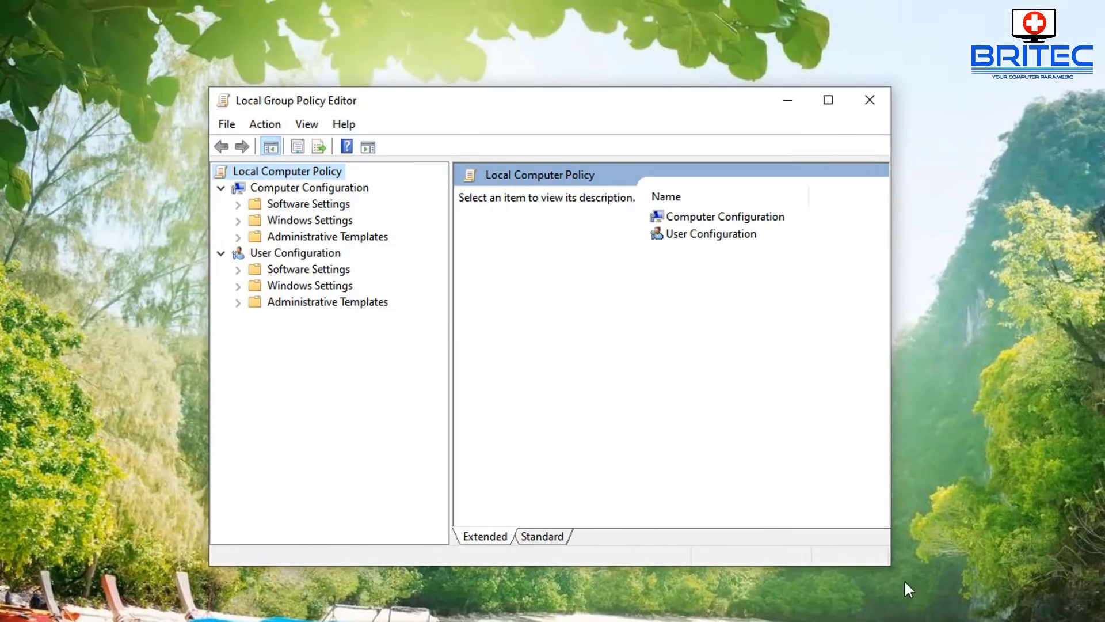
drag(893, 567, 1103, 619)
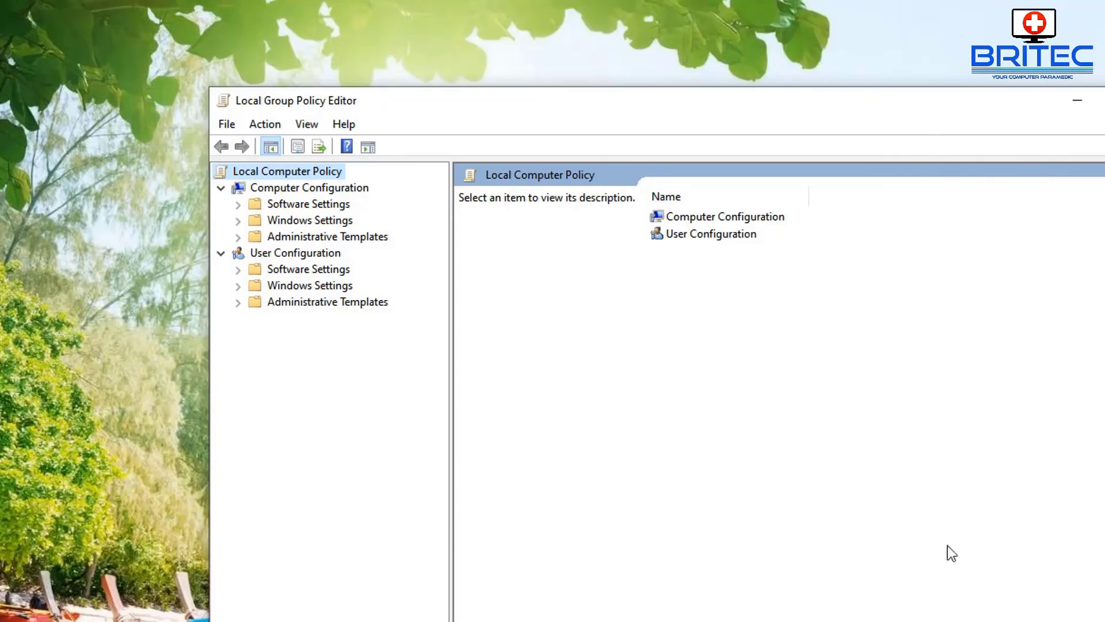
drag(654, 111, 586, 71)
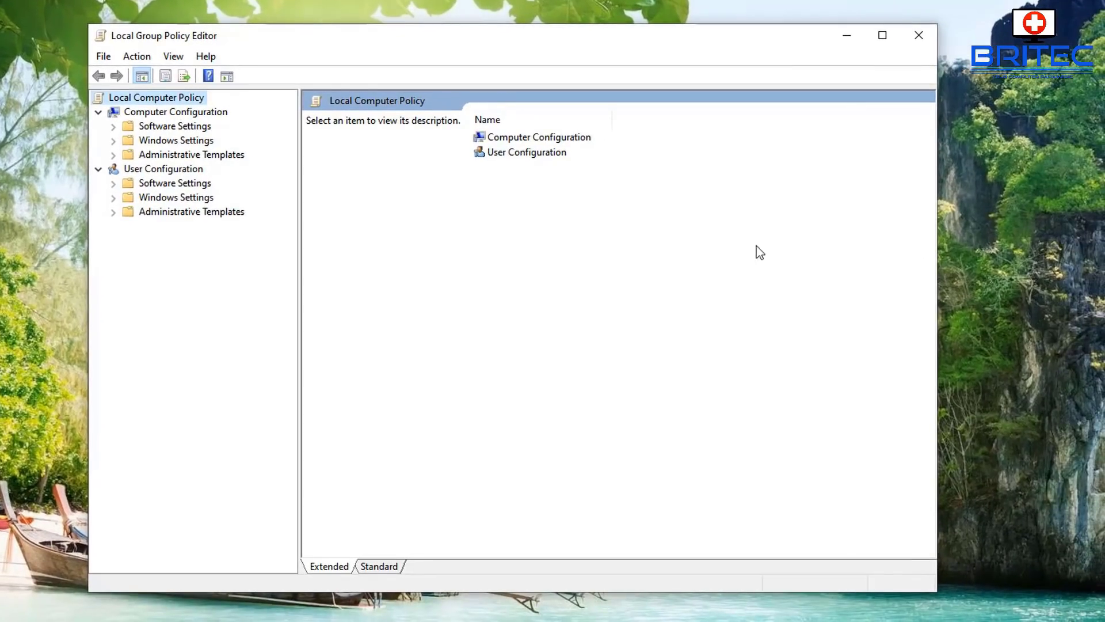
- Open the Search policies in Computer Configuration, under Administrative Templates and Windows Components
click(167, 113)
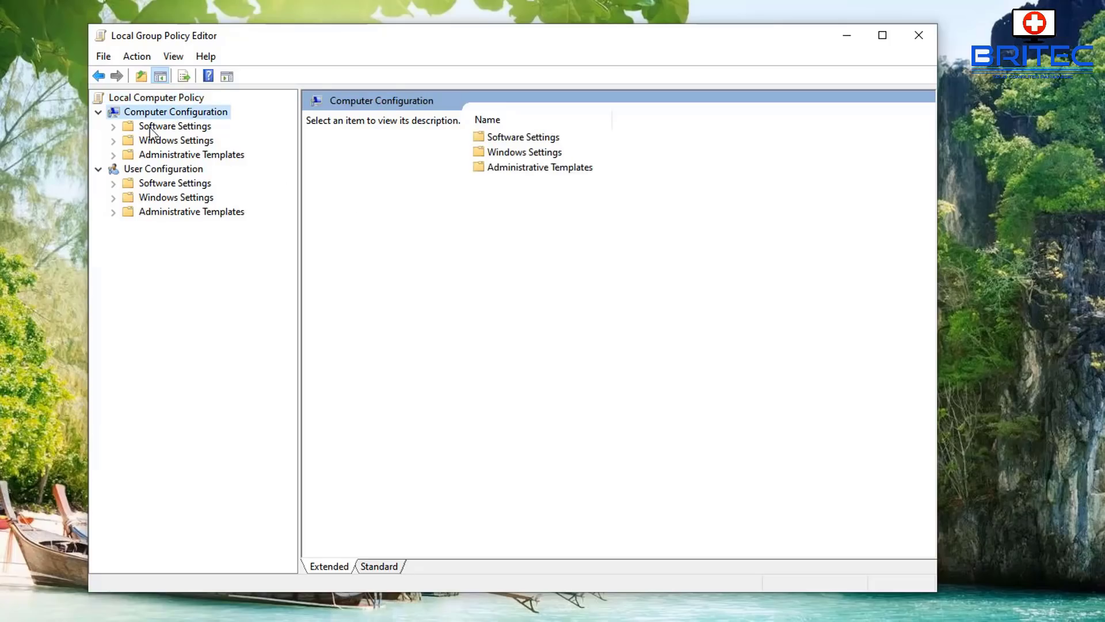
click(185, 155)
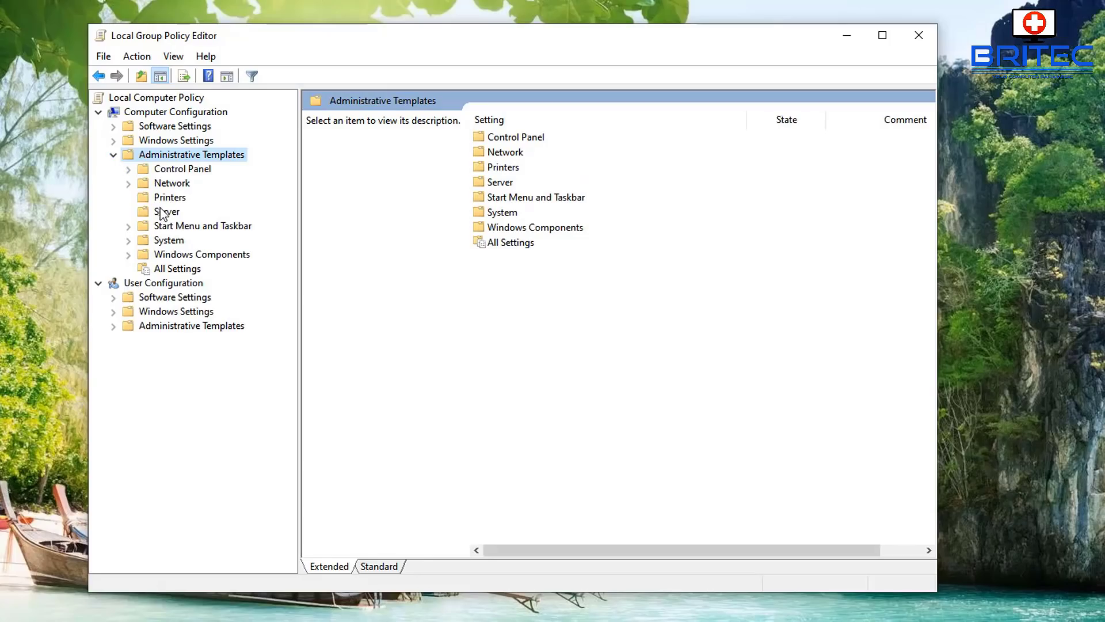
click(198, 254)
click(129, 253)
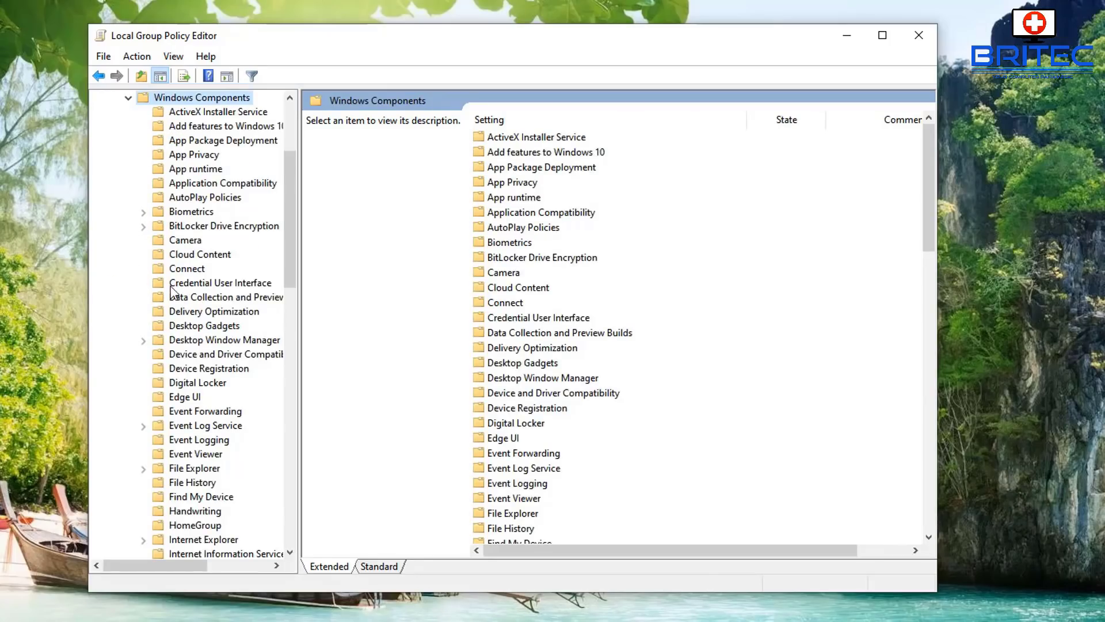
scroll(270, 302, down, 3)
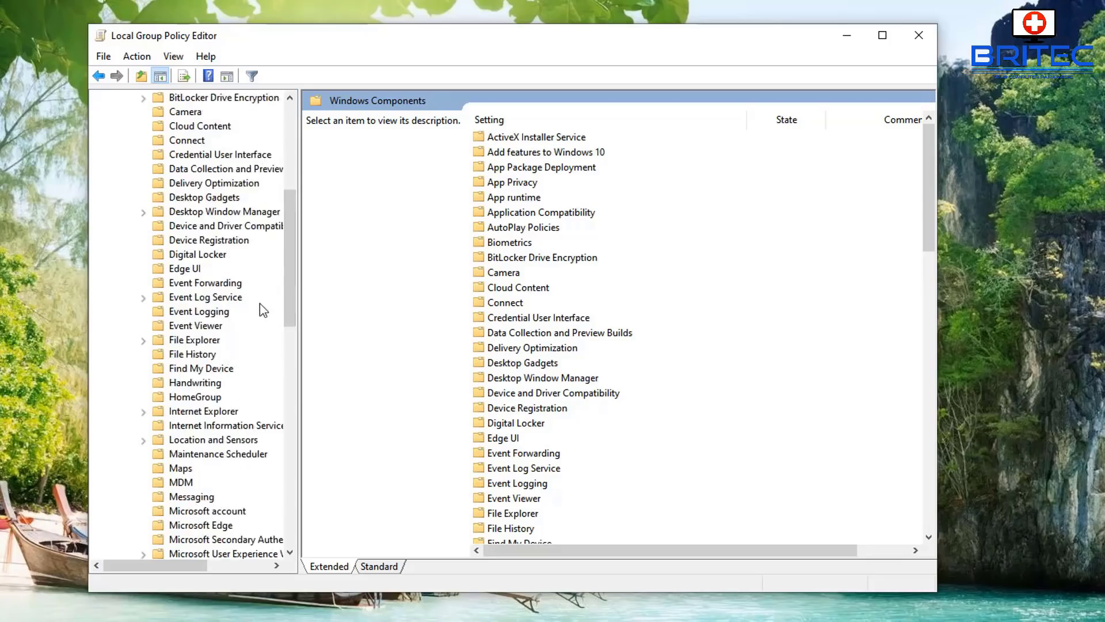
scroll(263, 310, down, 10)
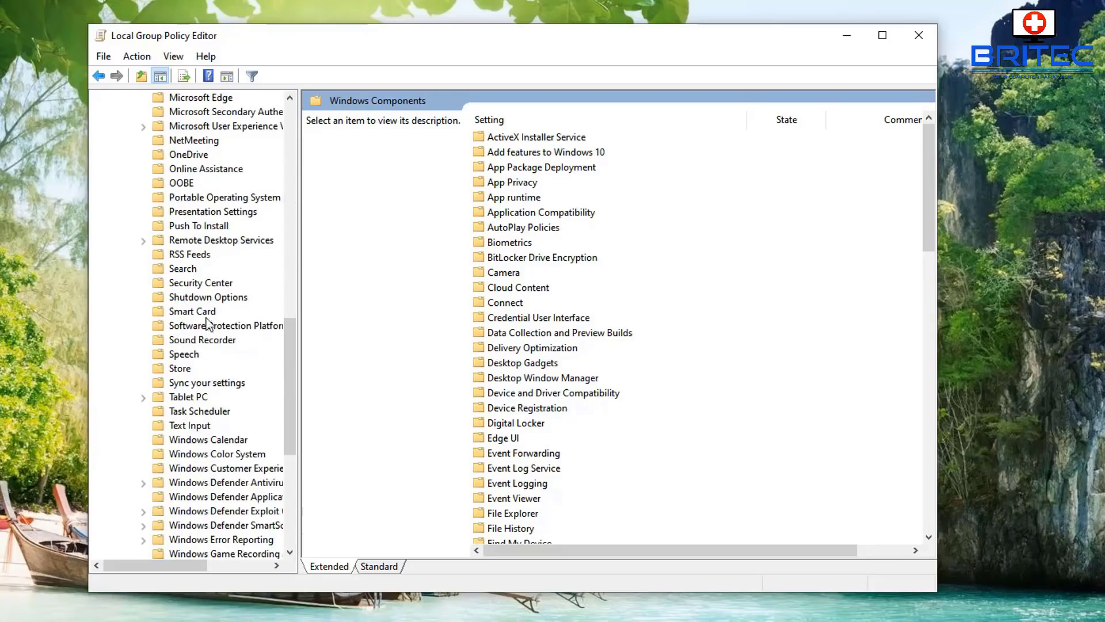
click(185, 269)
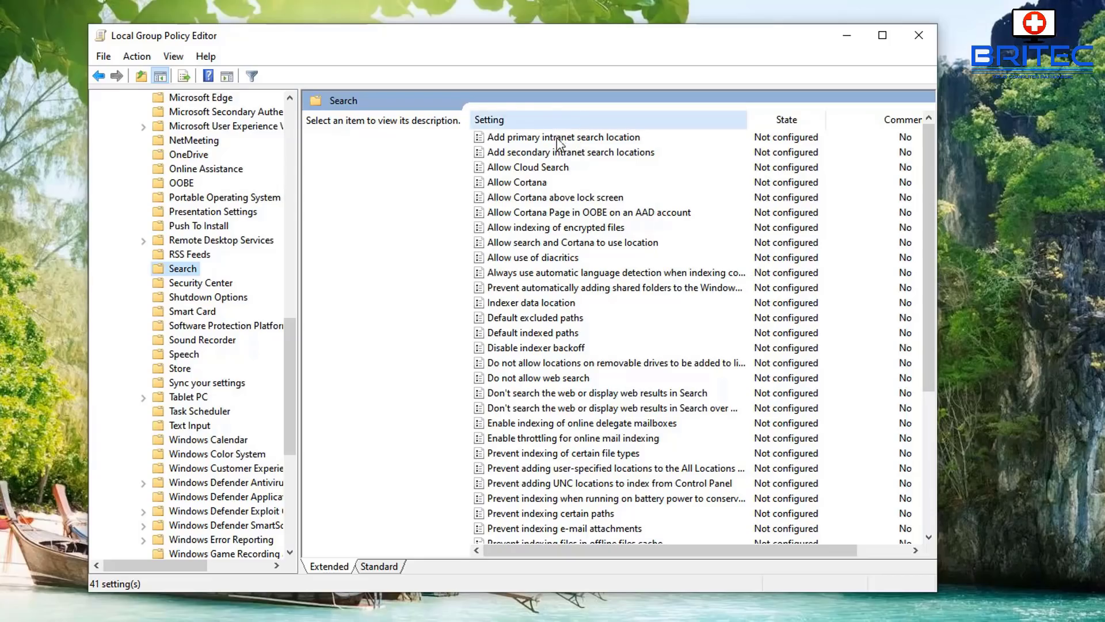
- Set the Allow Cortana policy to Disabled and apply the change
click(526, 184)
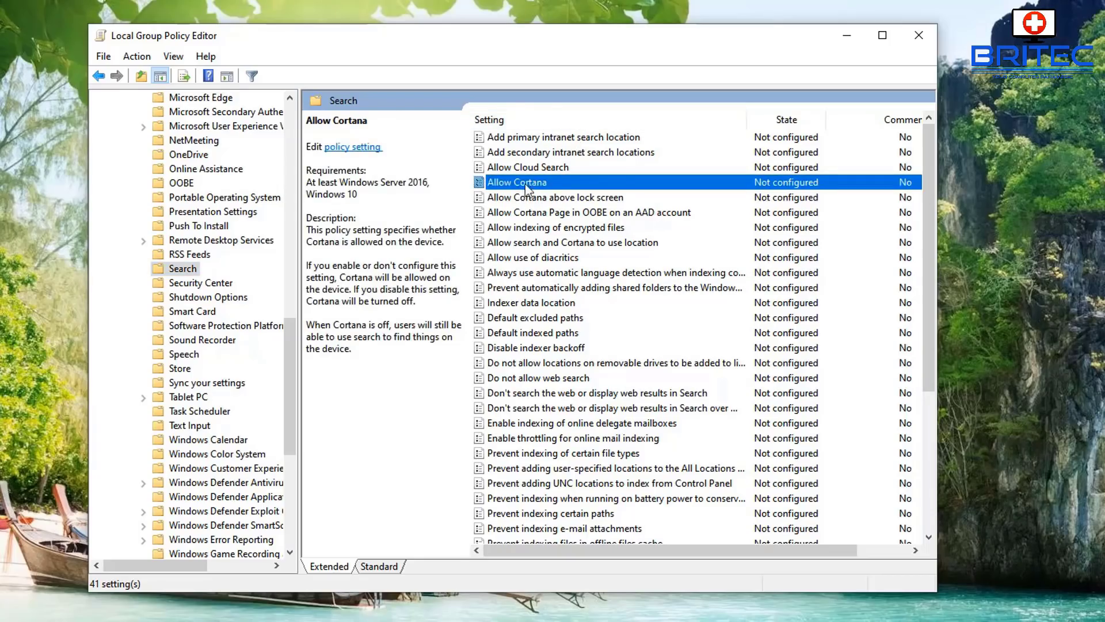
double_click(537, 184)
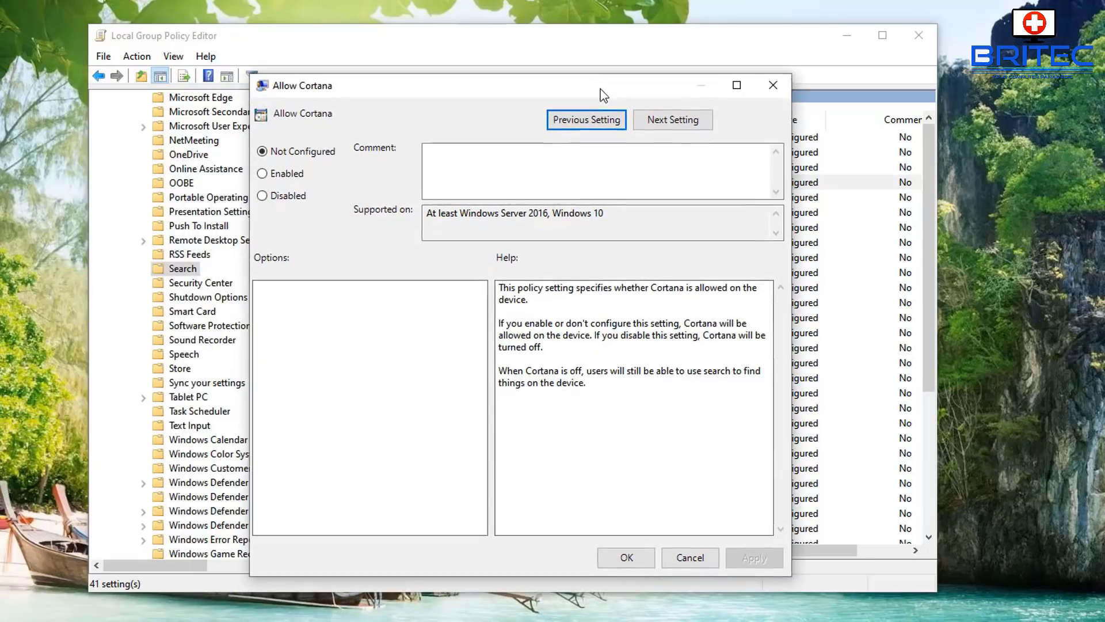
click(280, 195)
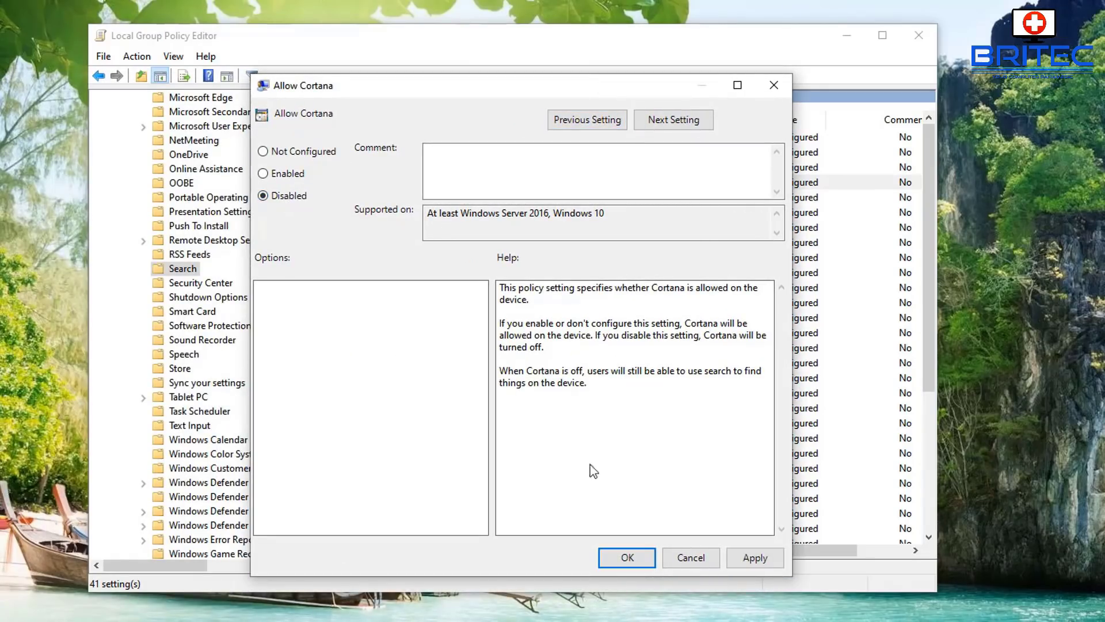
click(753, 557)
click(625, 558)
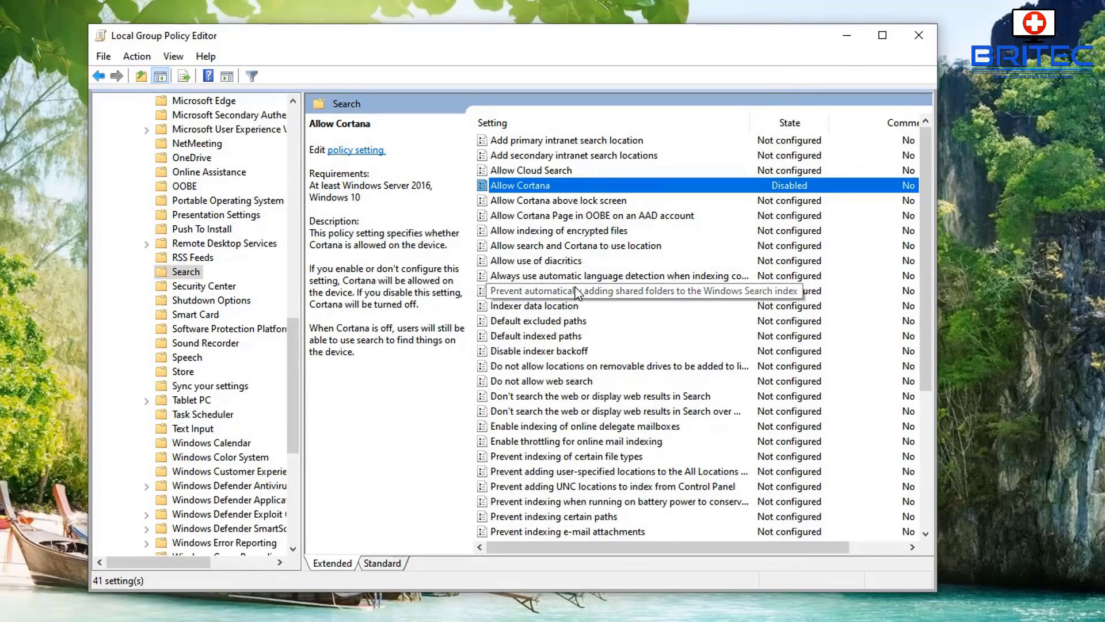
- Review the Allow Cloud Search, lock screen and OOBE Cortana policies and the remaining Search policies, and close the Local Group Policy Editor
click(551, 171)
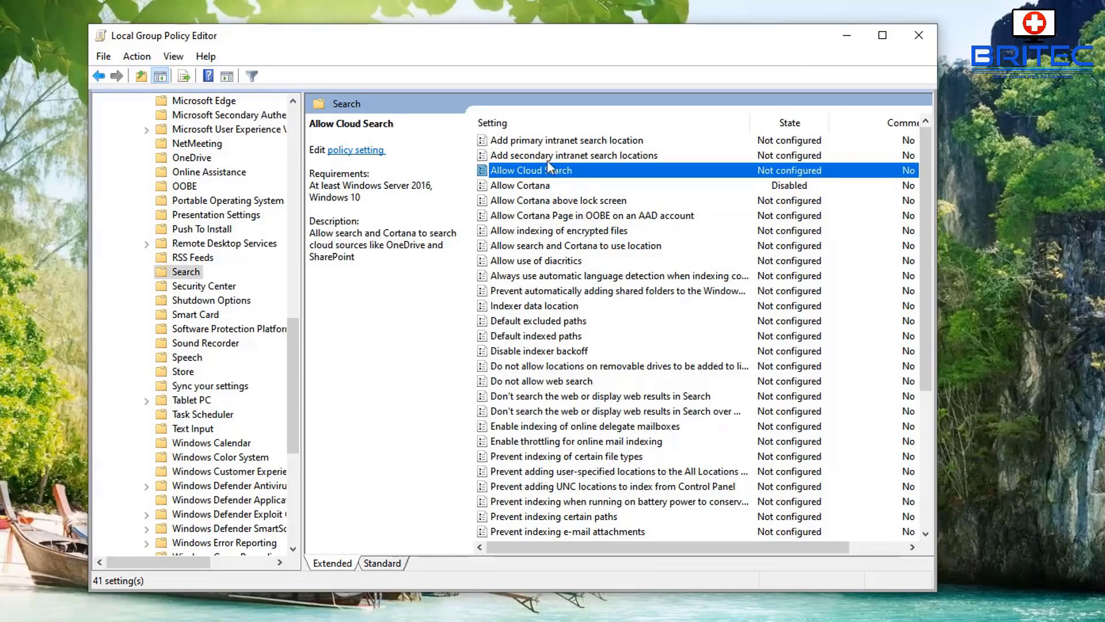
click(544, 201)
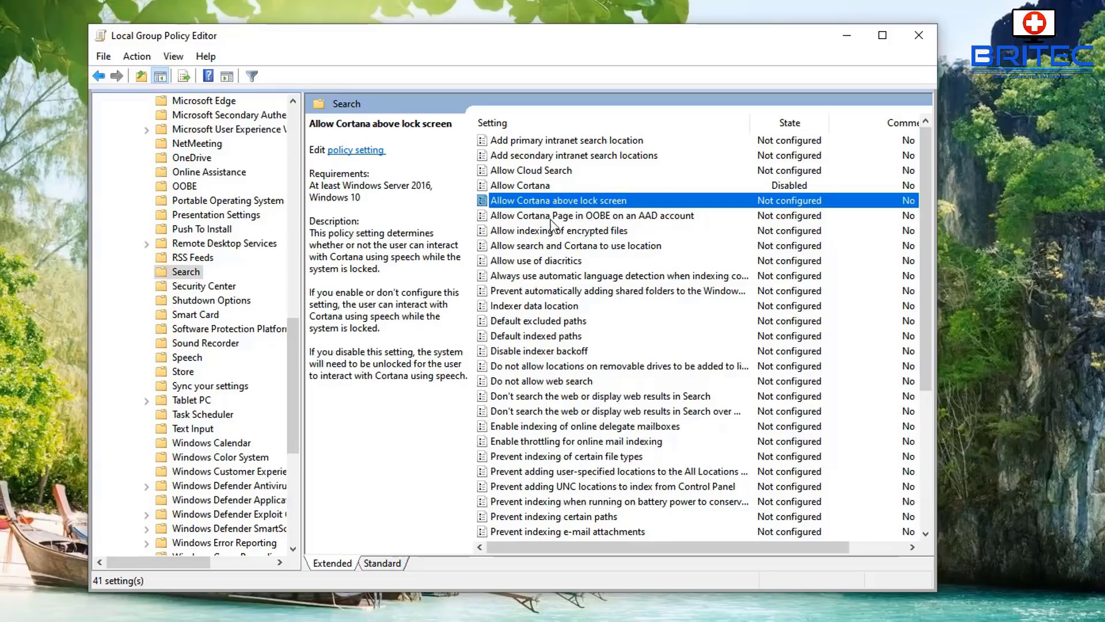
click(552, 217)
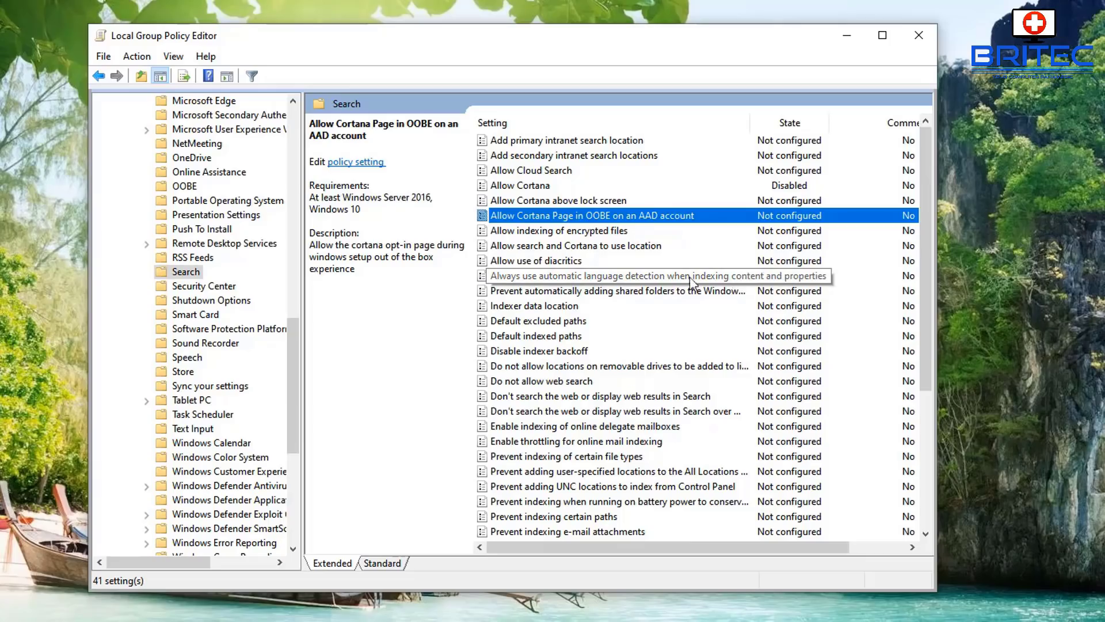
scroll(647, 277, down, 2)
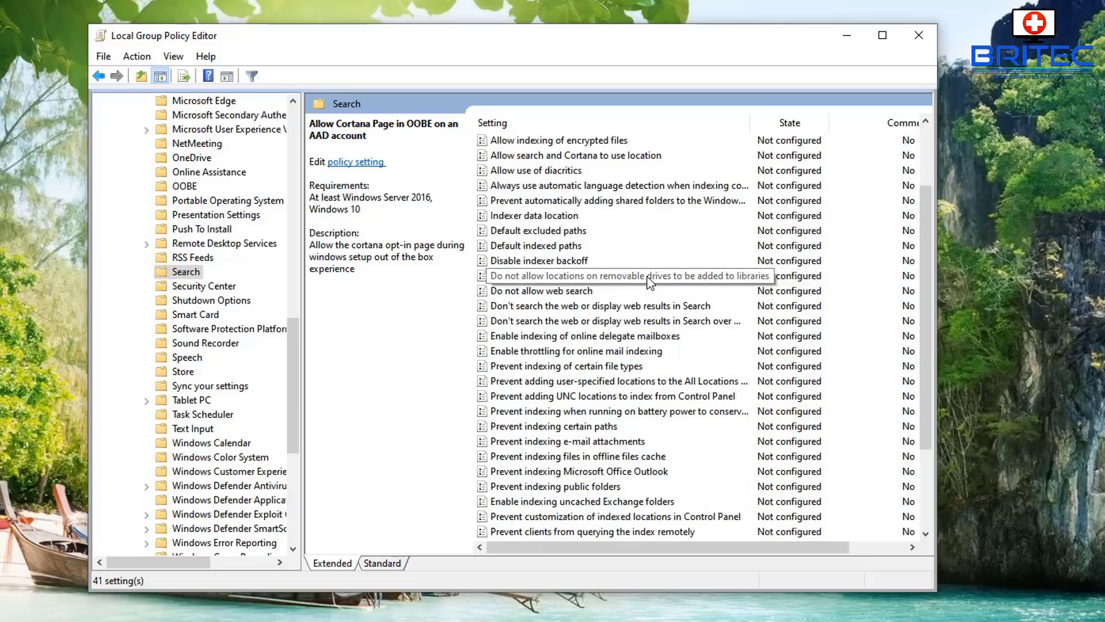
scroll(649, 282, down, 3)
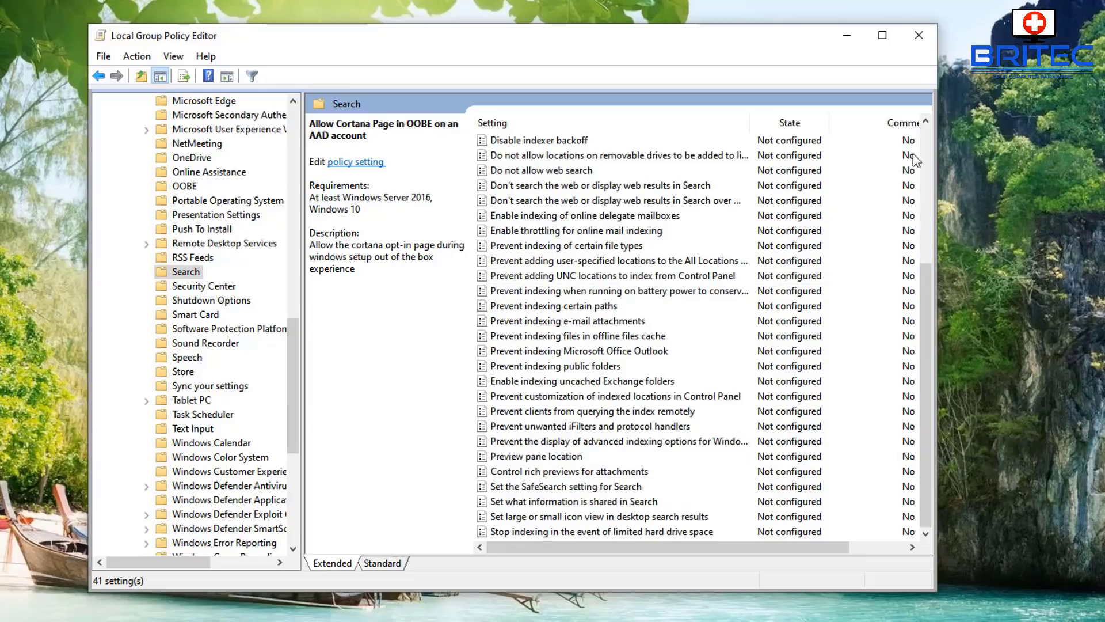
click(919, 35)
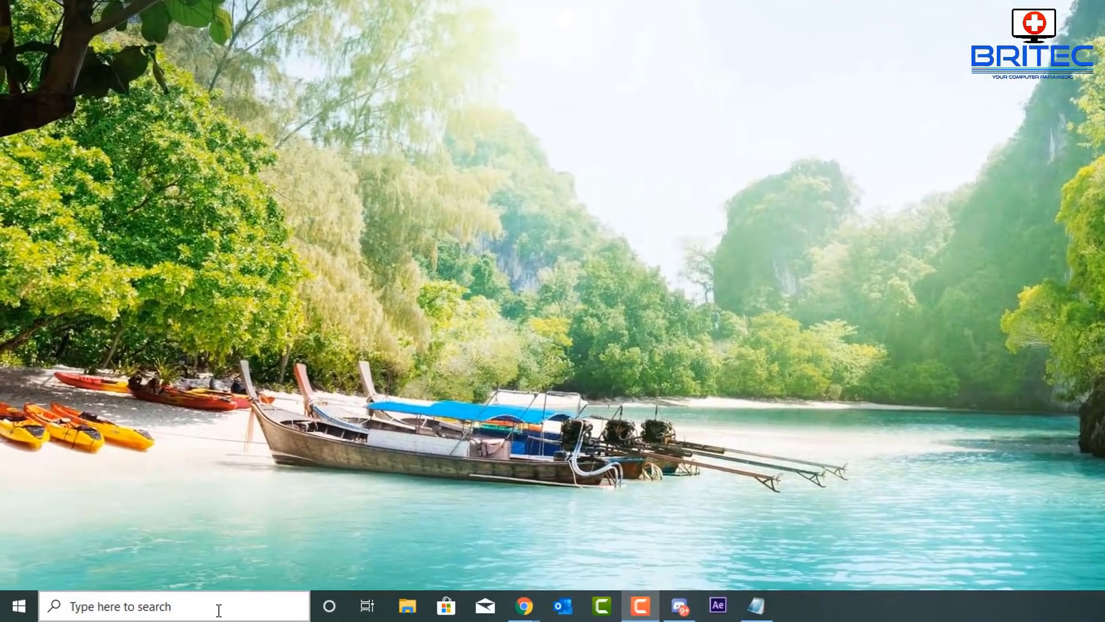
- Search Windows for services, launch the Services console and enlarge its window
click(214, 610)
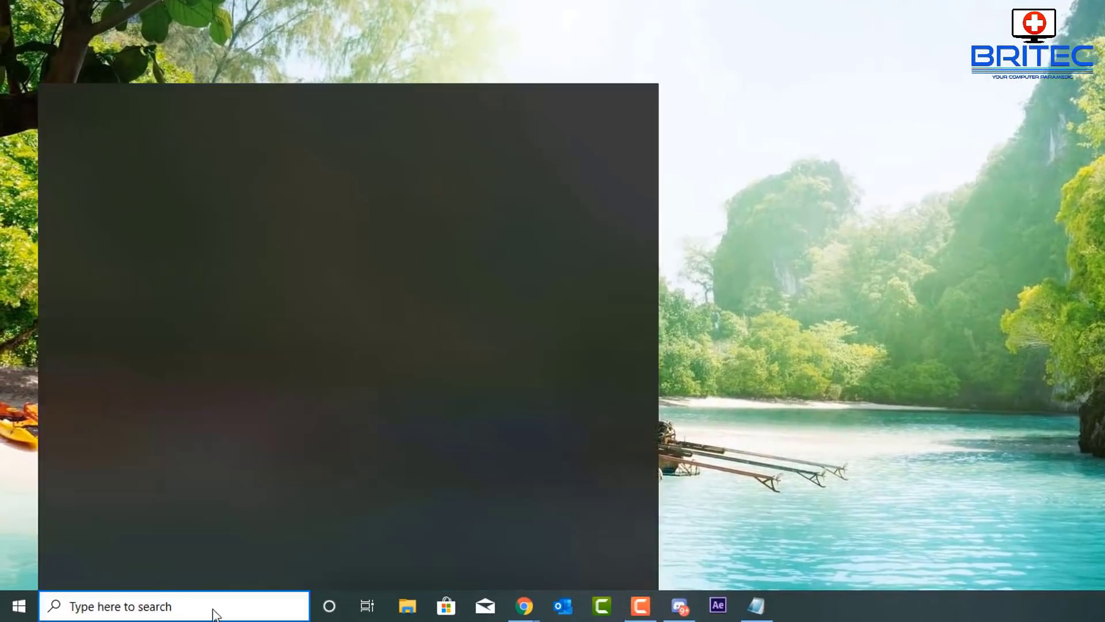
text(servi)
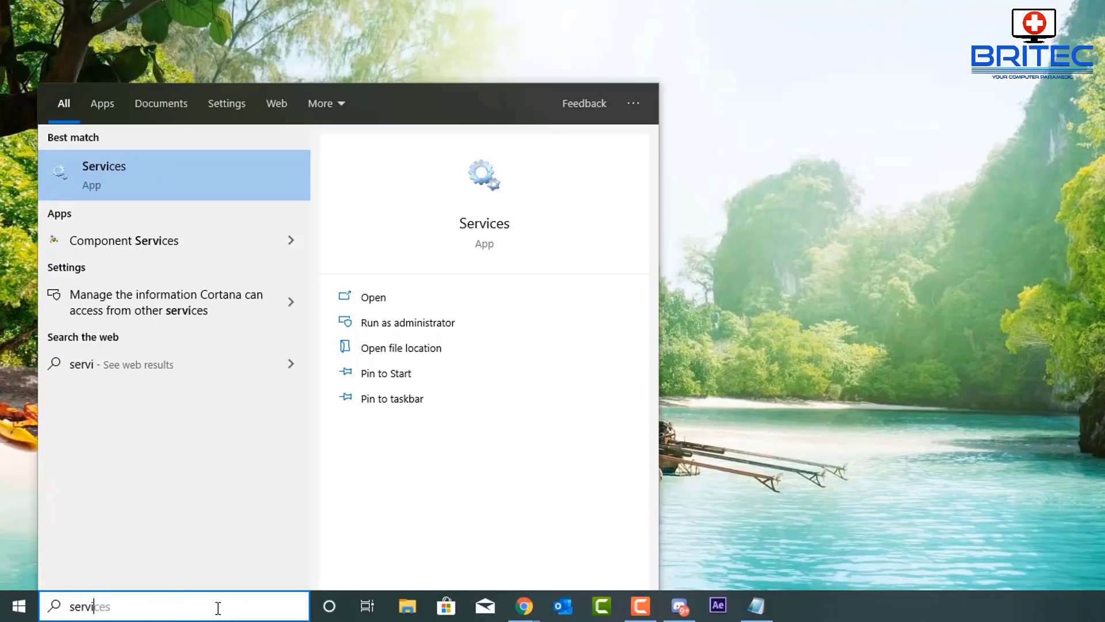
text(ces)
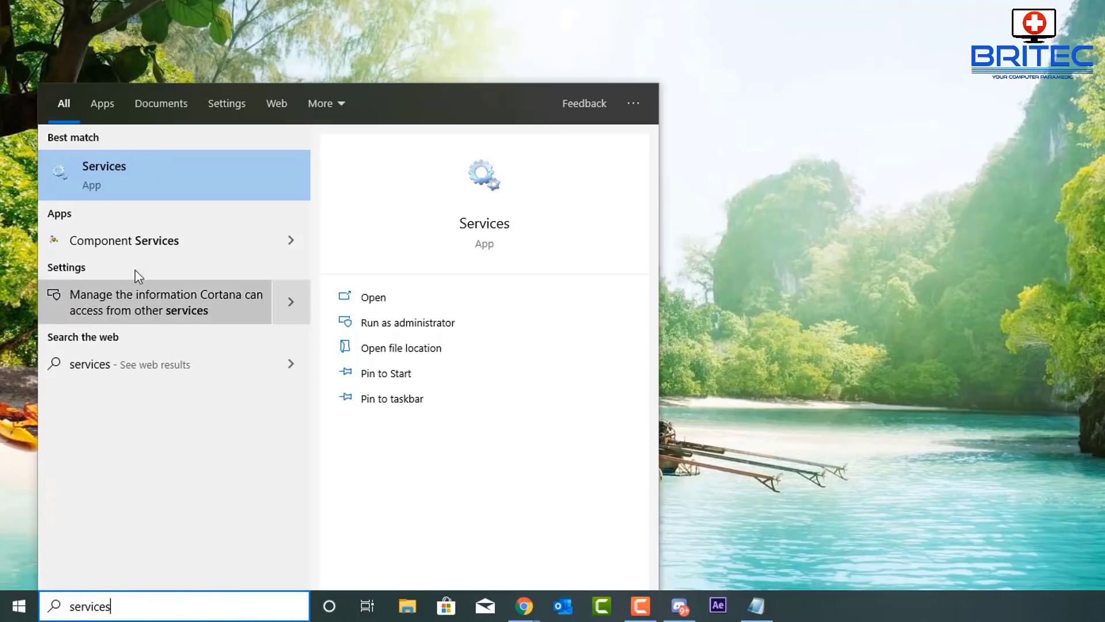
click(115, 187)
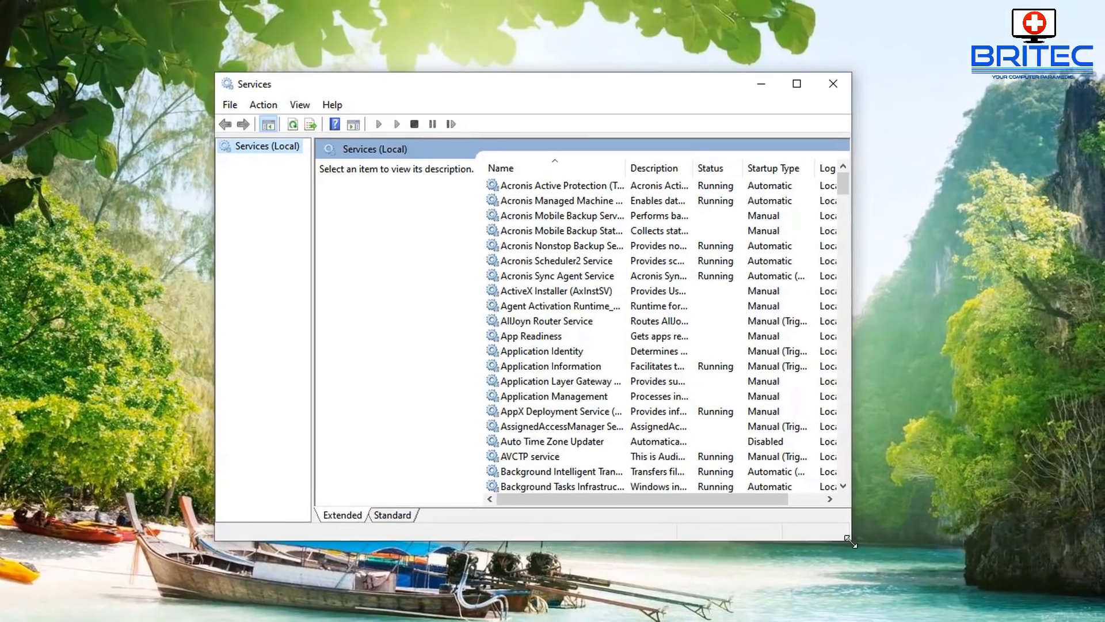
drag(965, 407, 1066, 456)
drag(951, 588, 996, 605)
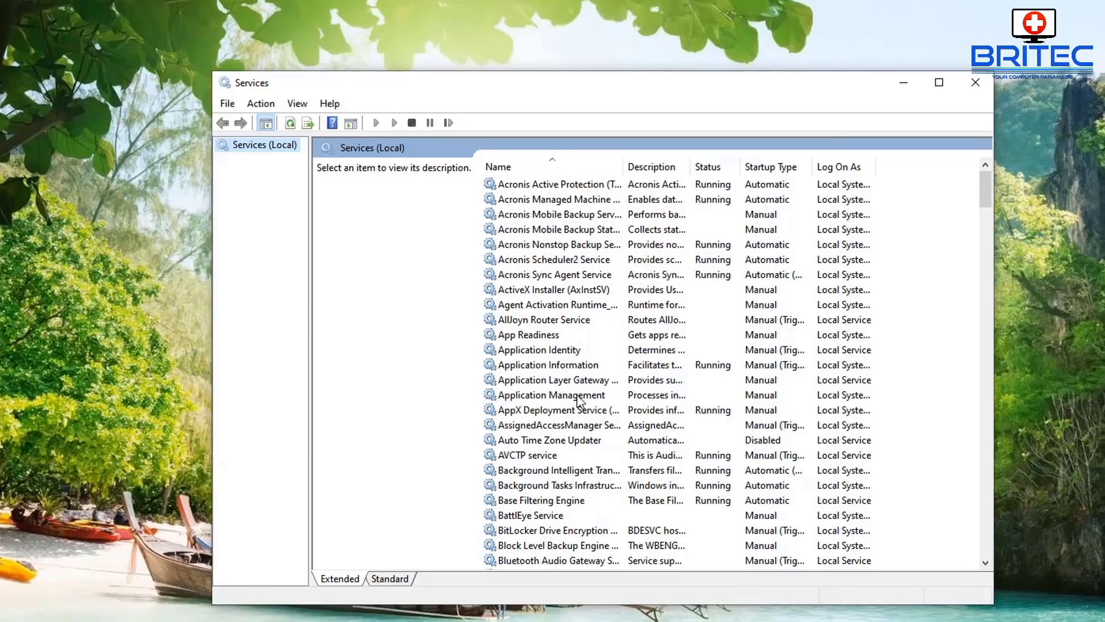
- Widen the service list's Name column and select the Connected User Experiences and Telemetry service
scroll(502, 357, down, 6)
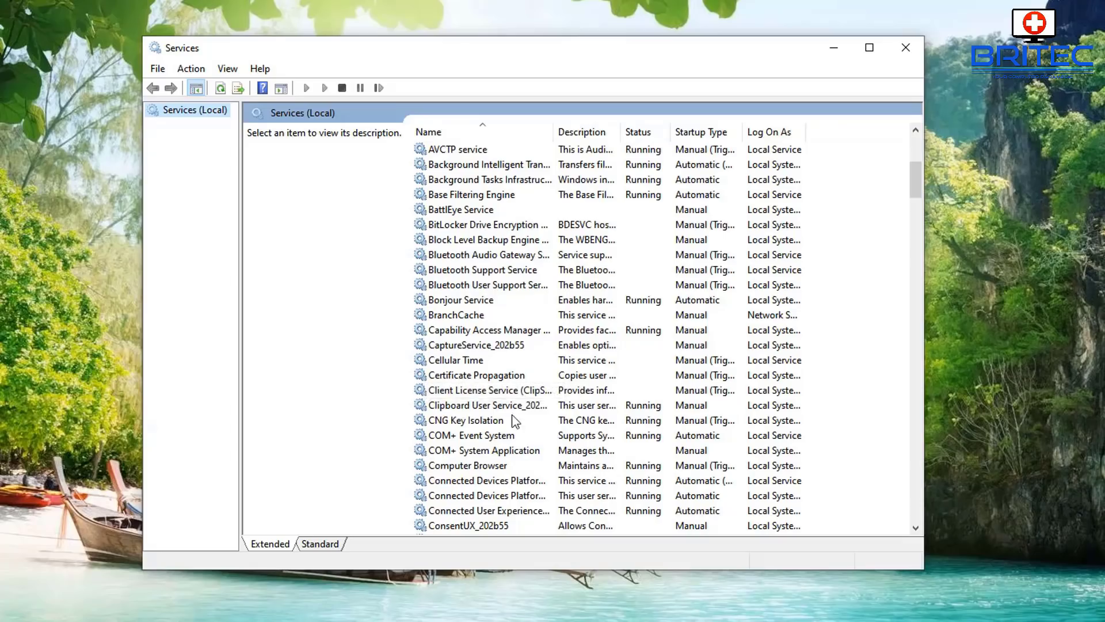
scroll(503, 429, down, 2)
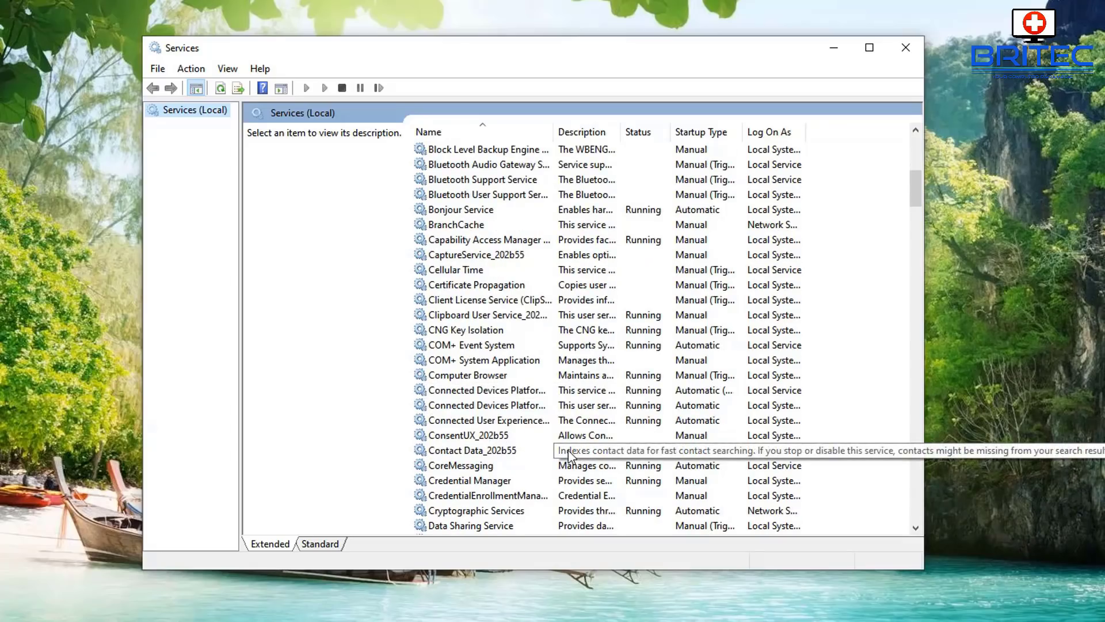
drag(553, 131, 656, 143)
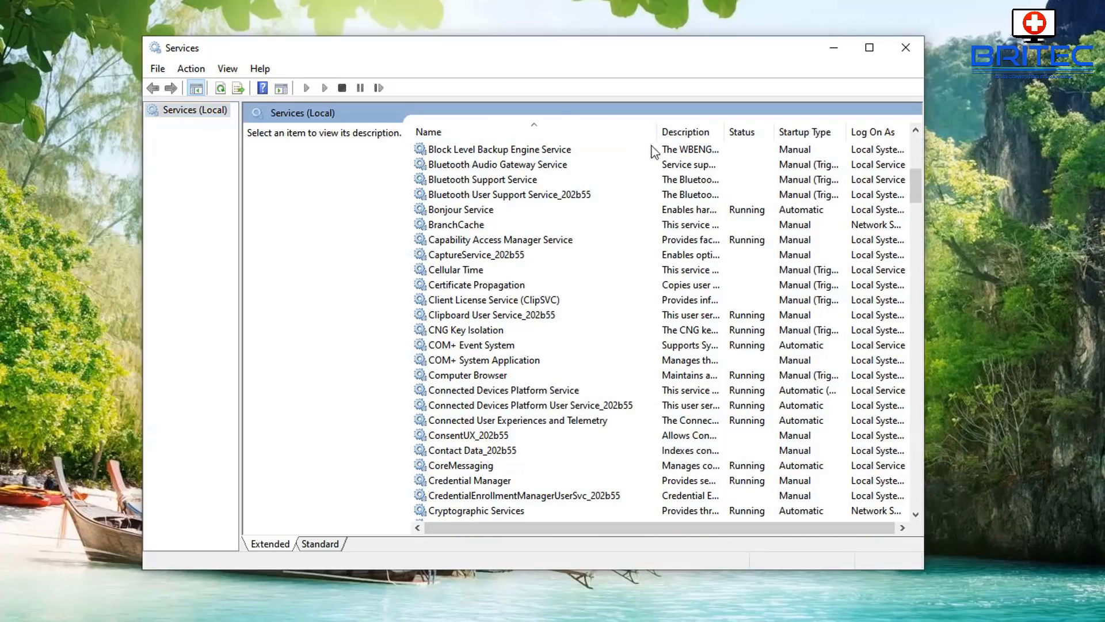
click(542, 424)
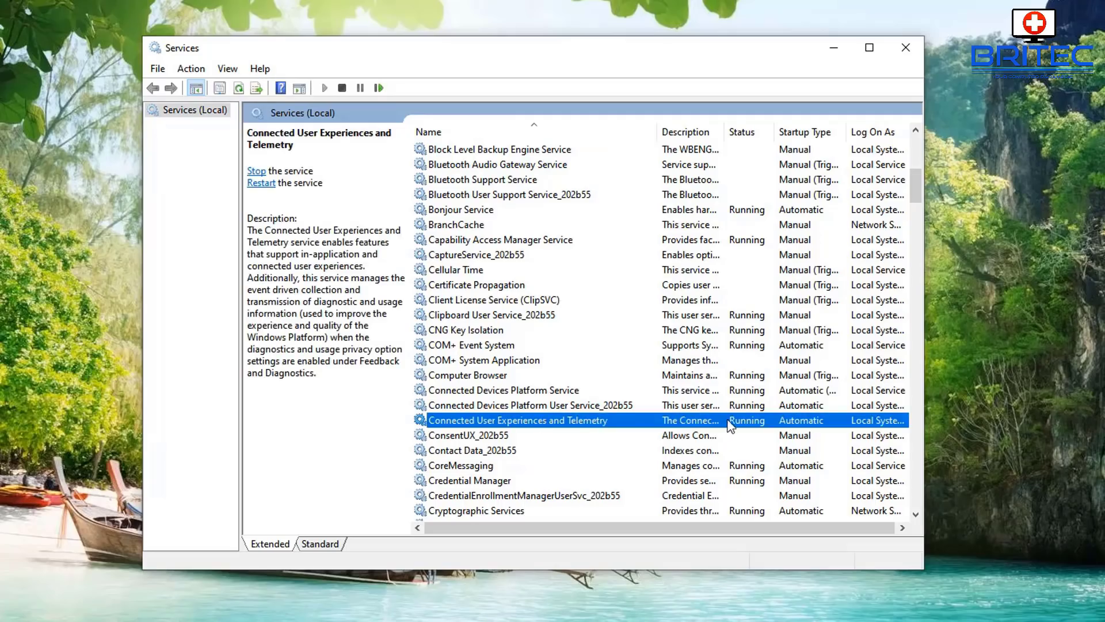
- Stop the Connected User Experiences and Telemetry service and set its startup type to Disabled
double_click(575, 424)
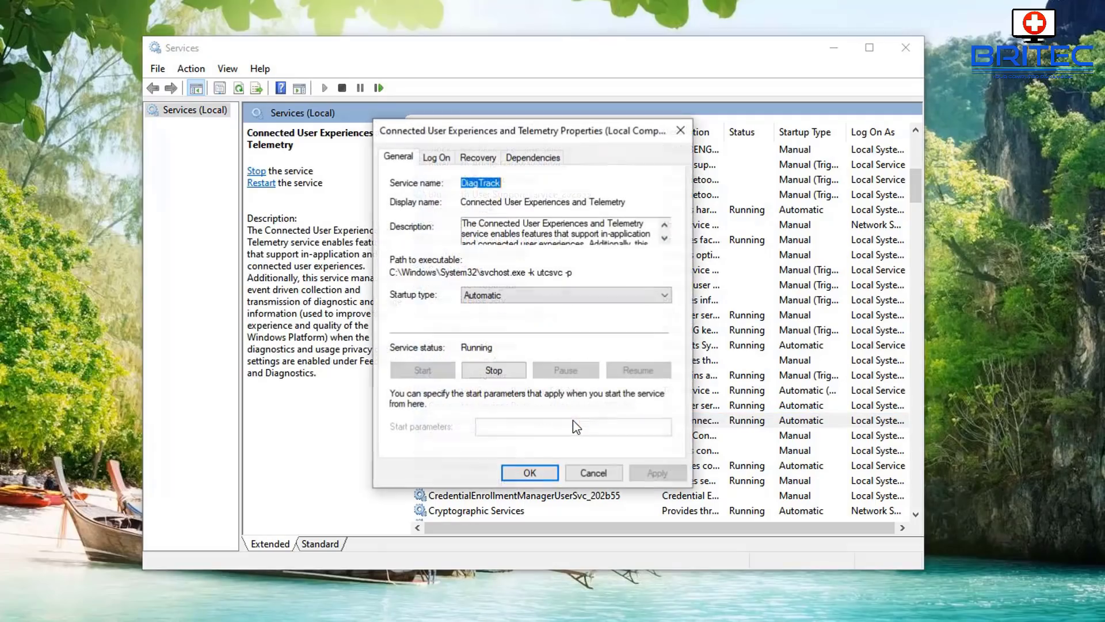
click(495, 372)
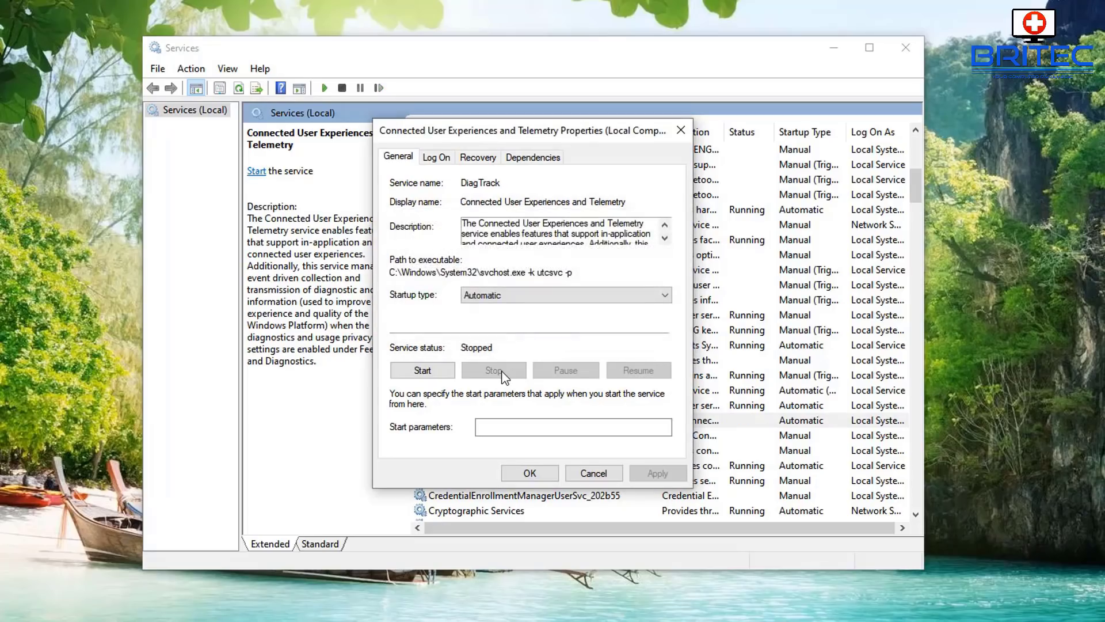
click(523, 296)
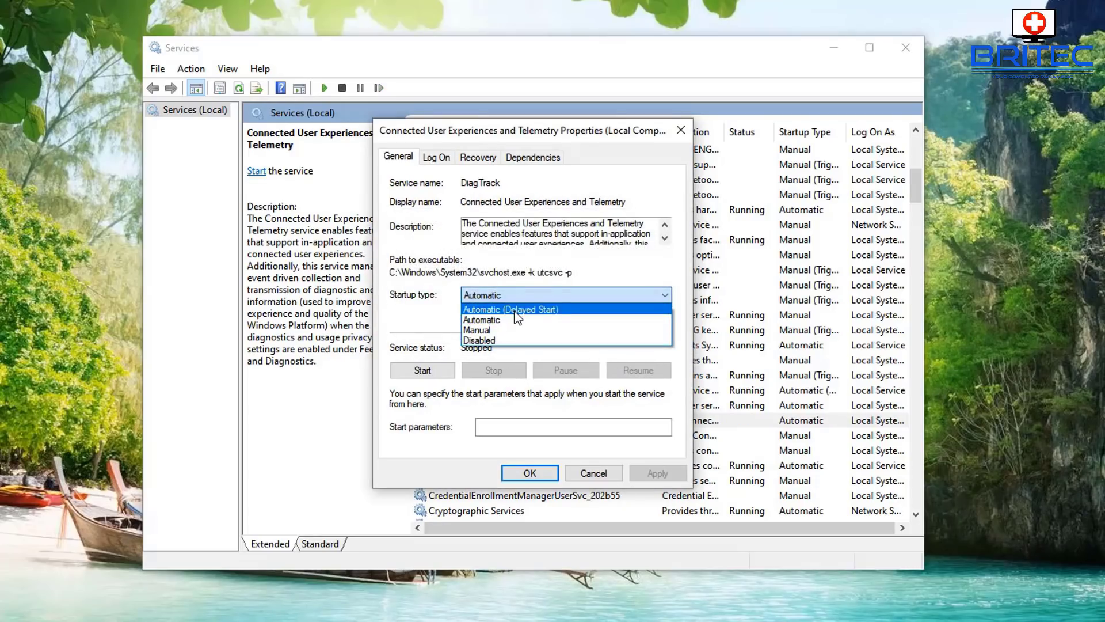
click(498, 340)
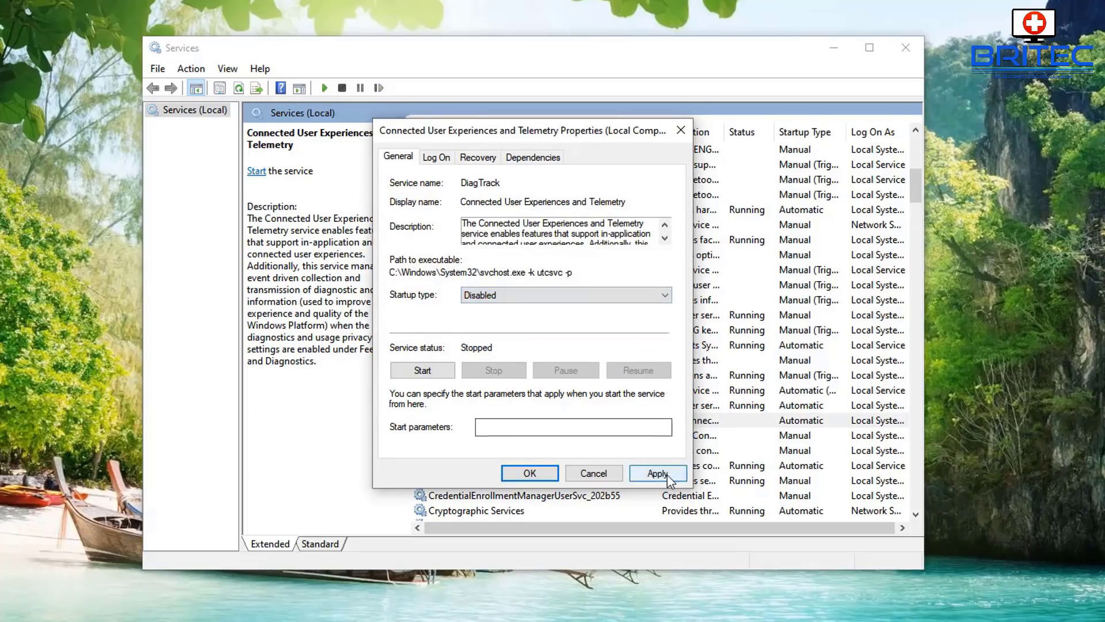
click(658, 473)
click(528, 472)
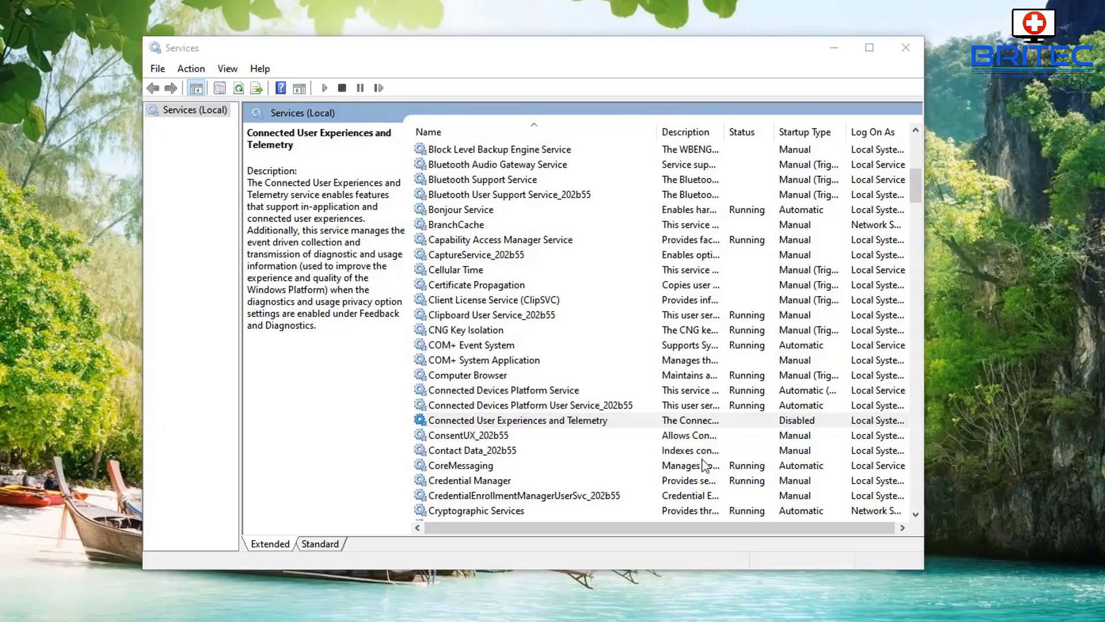
- Set the first and second failure recovery responses of the Connected User Experiences and Telemetry service to Take No Action
right_click(482, 419)
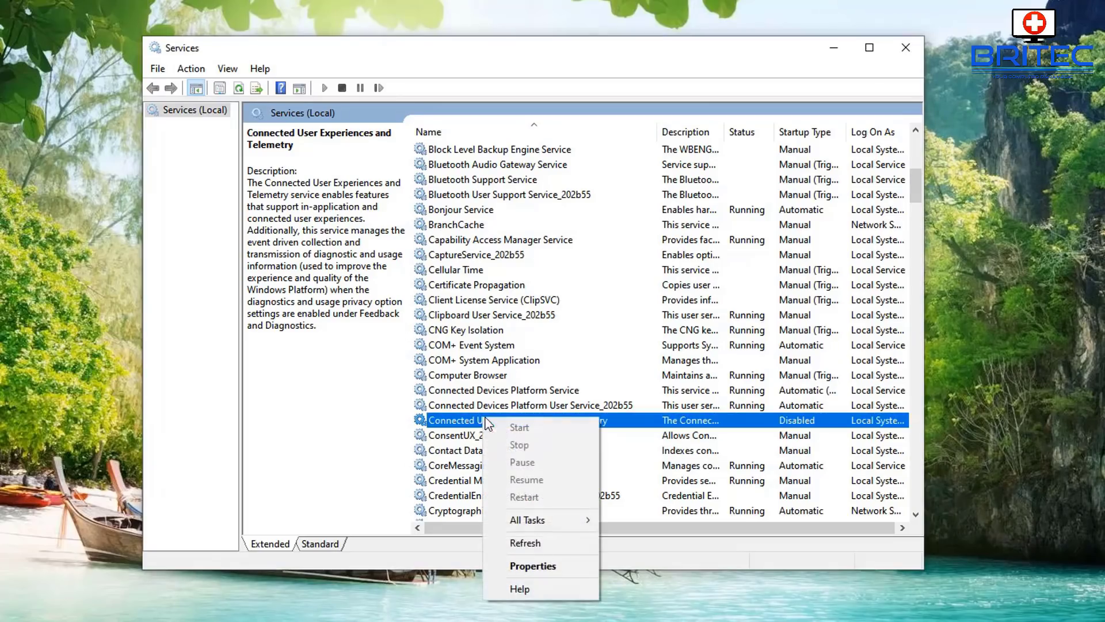
click(536, 563)
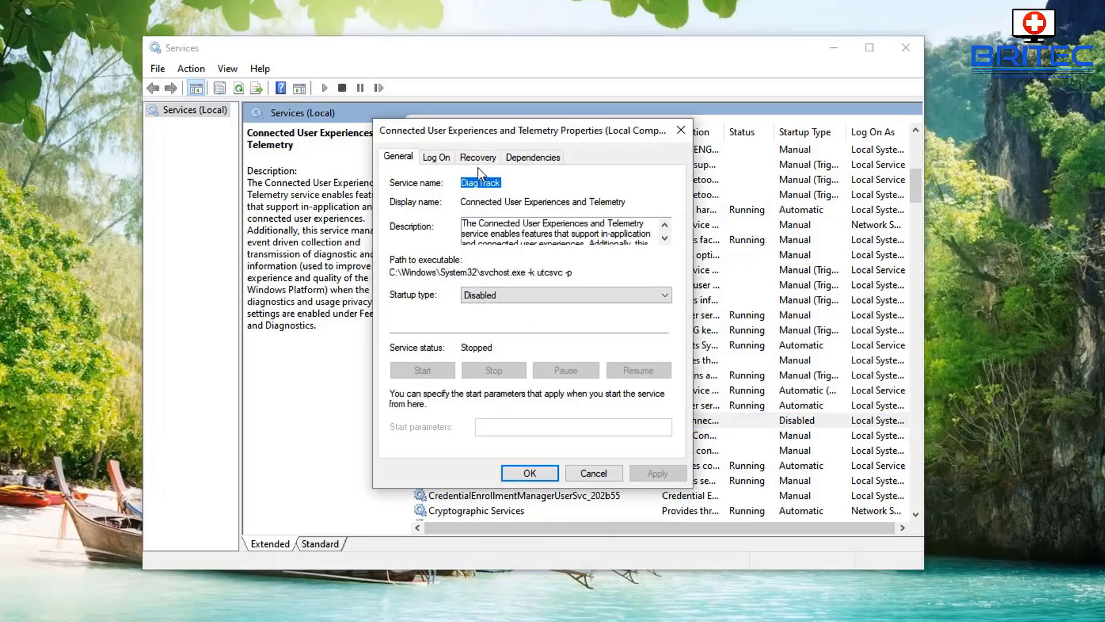
click(532, 156)
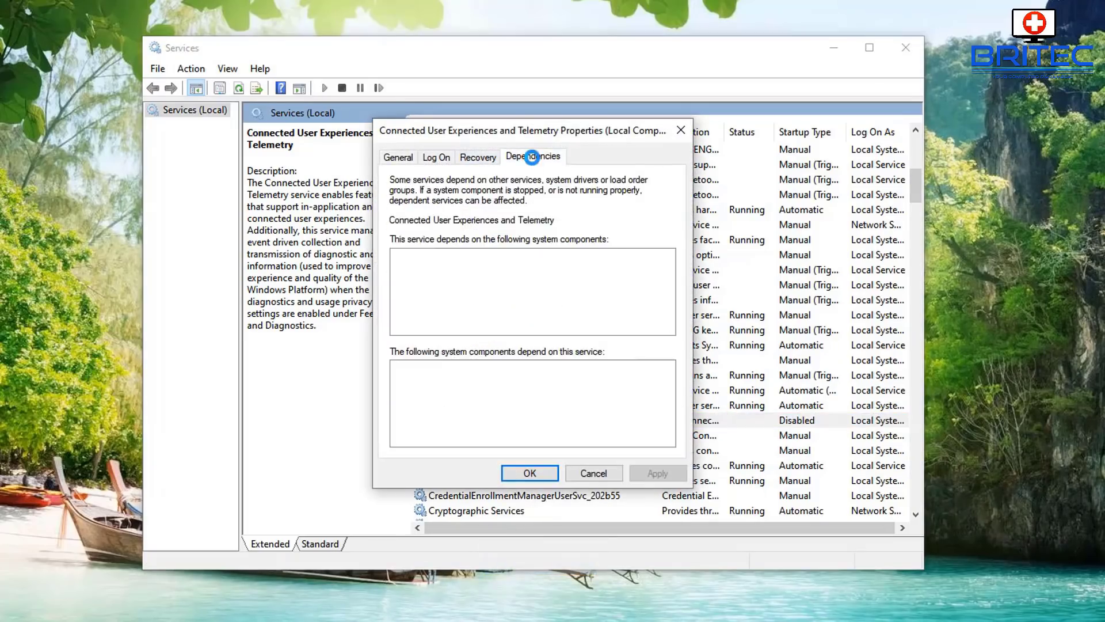
click(480, 159)
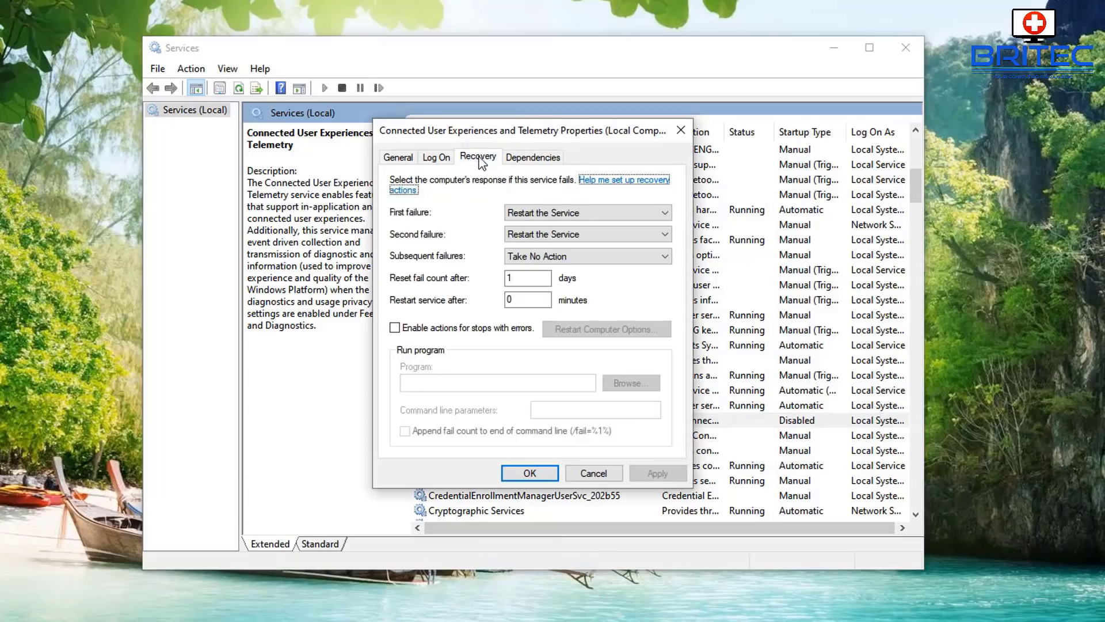
click(590, 262)
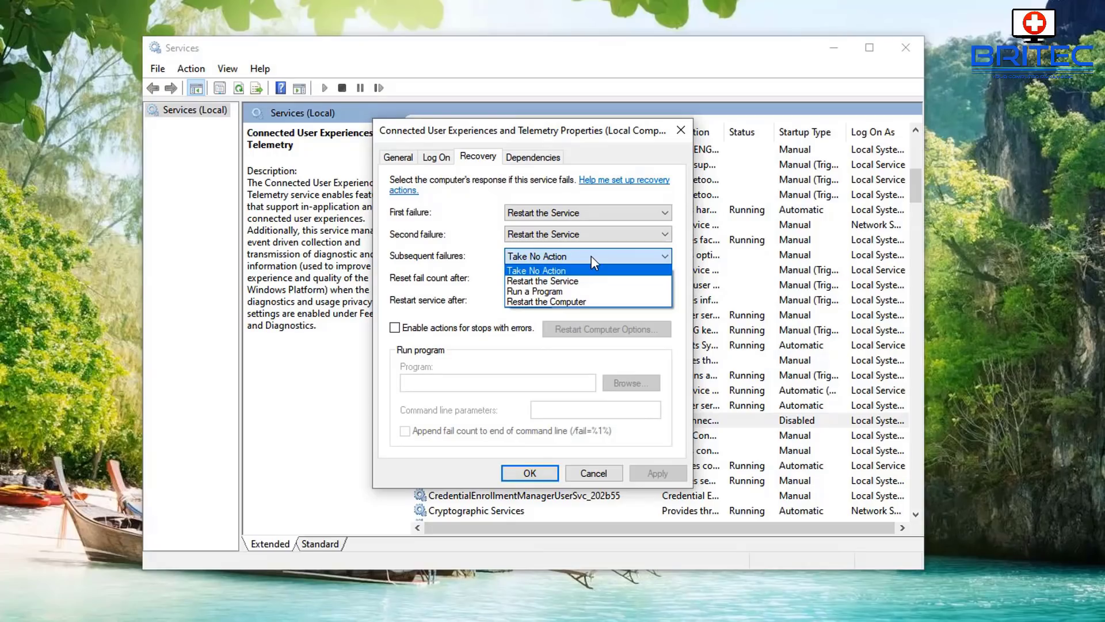
click(592, 255)
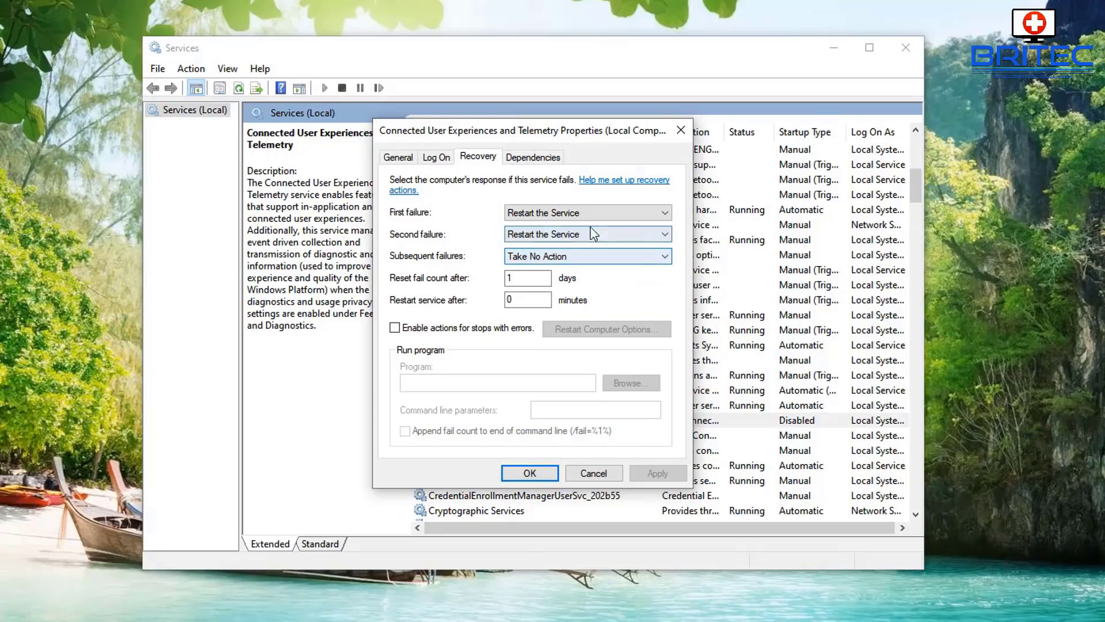
click(595, 237)
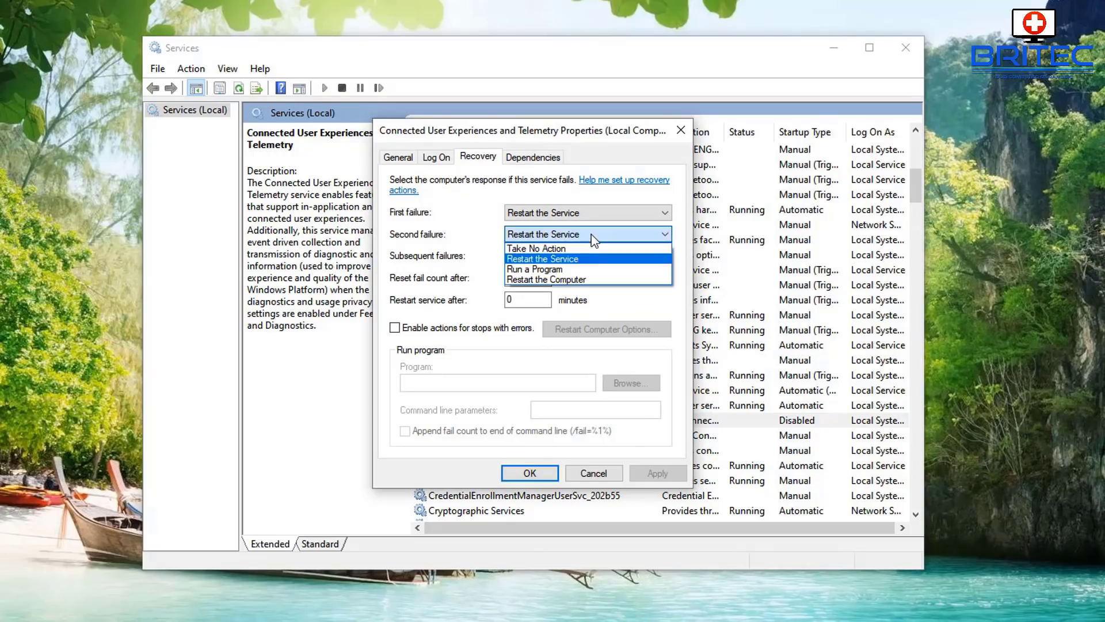
click(594, 248)
click(587, 212)
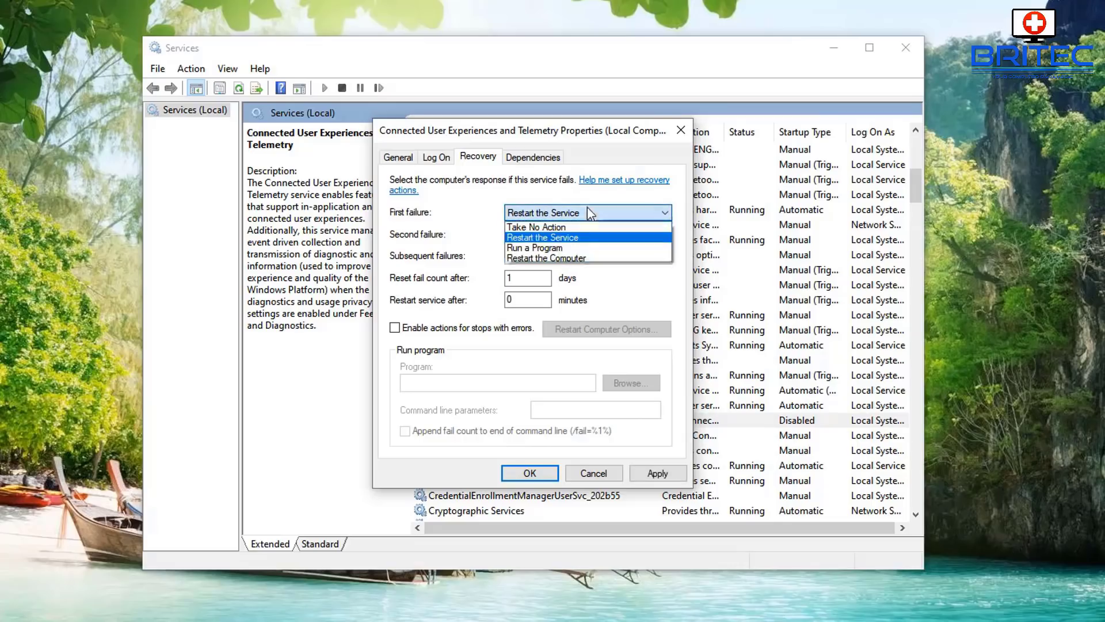
click(577, 226)
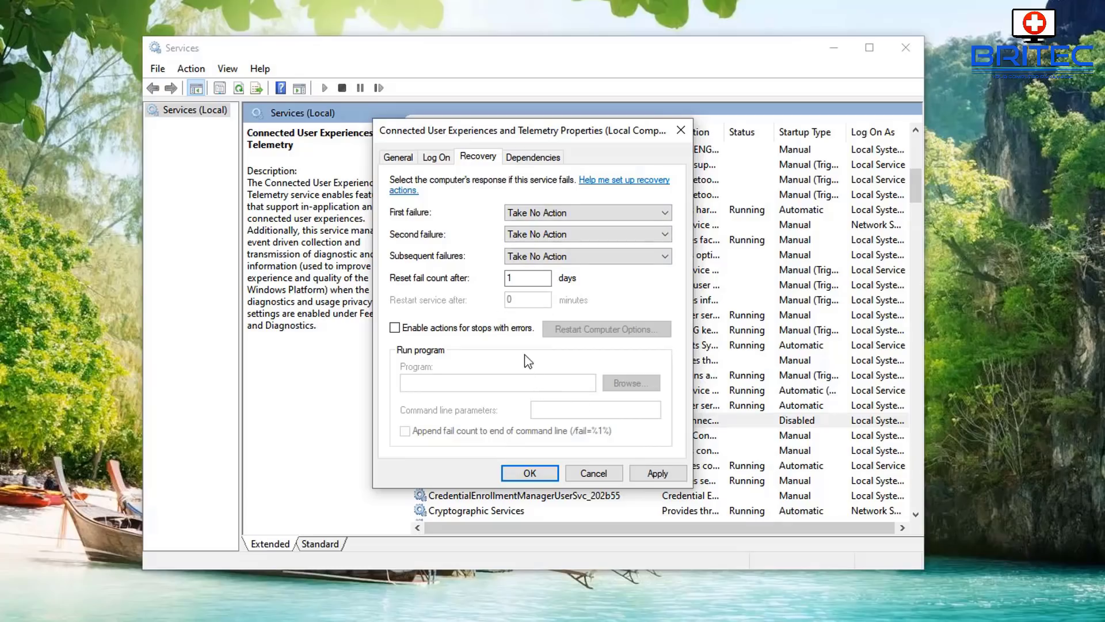
- Set the service's fail count to reset after 365 days, then apply the recovery settings and close its properties
double_click(515, 279)
text(365)
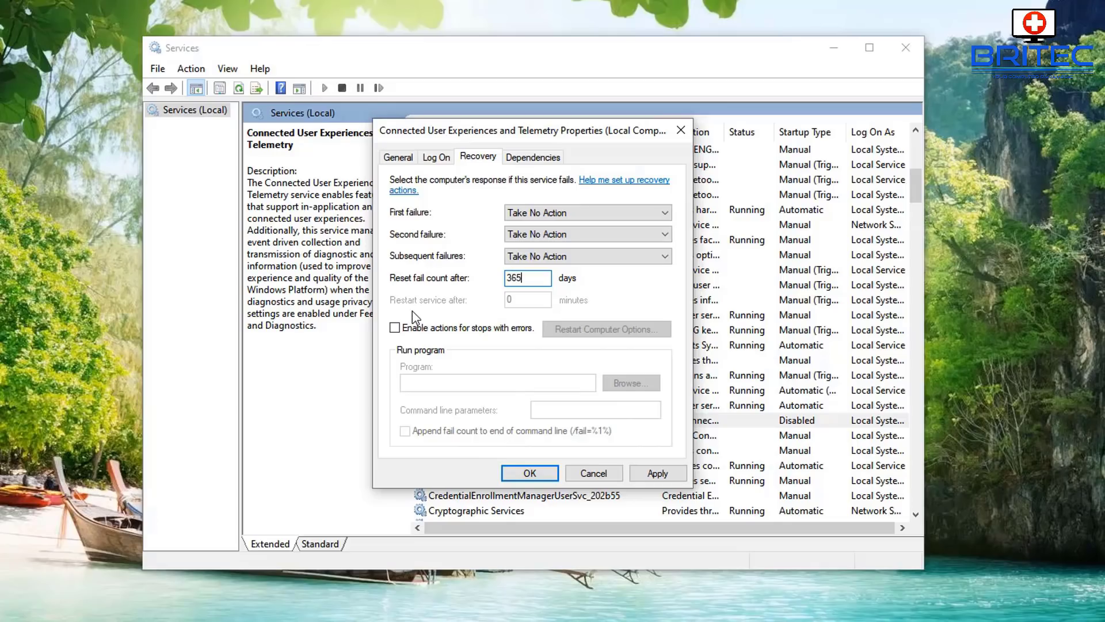
click(656, 473)
click(523, 472)
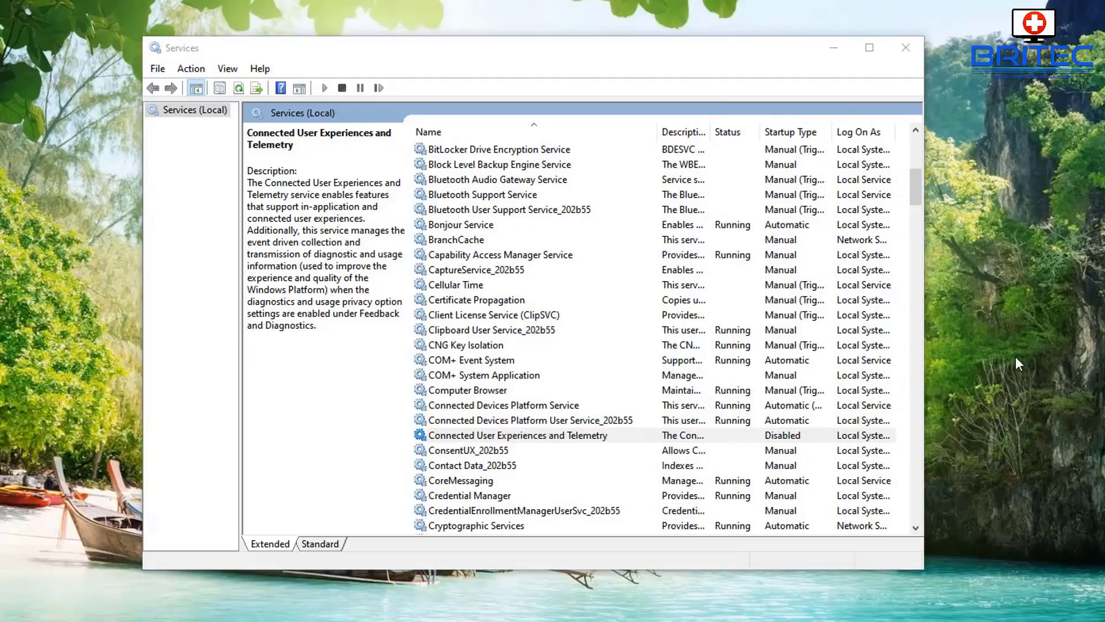
- Minimize the Services console, search Windows for gpedit and launch the Local Group Policy Editor with its window moved fully into view
click(833, 48)
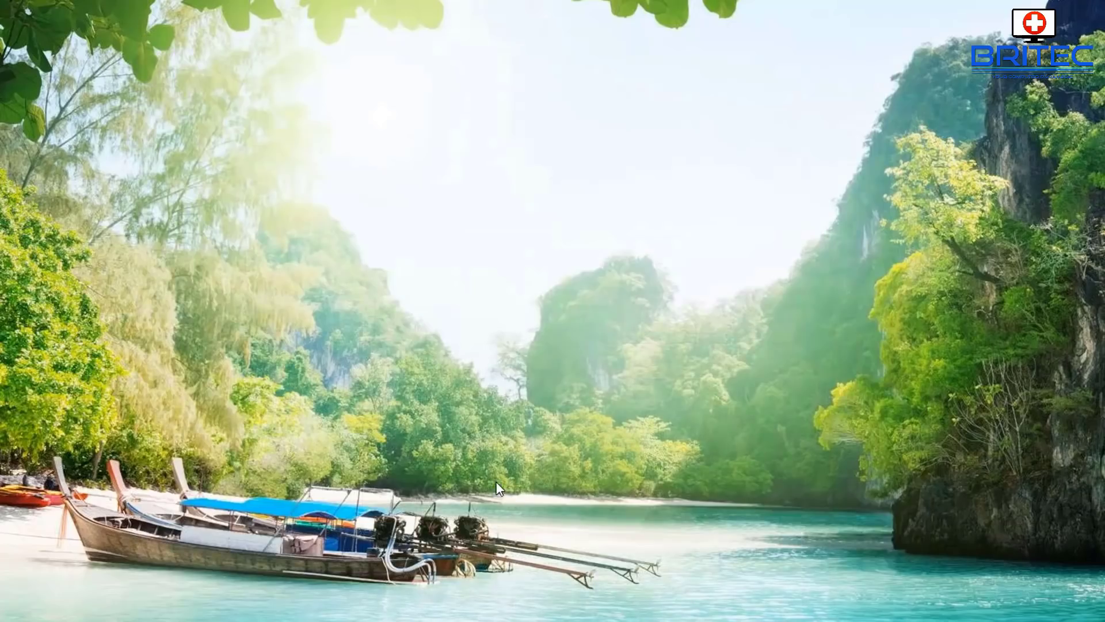
key(super+s)
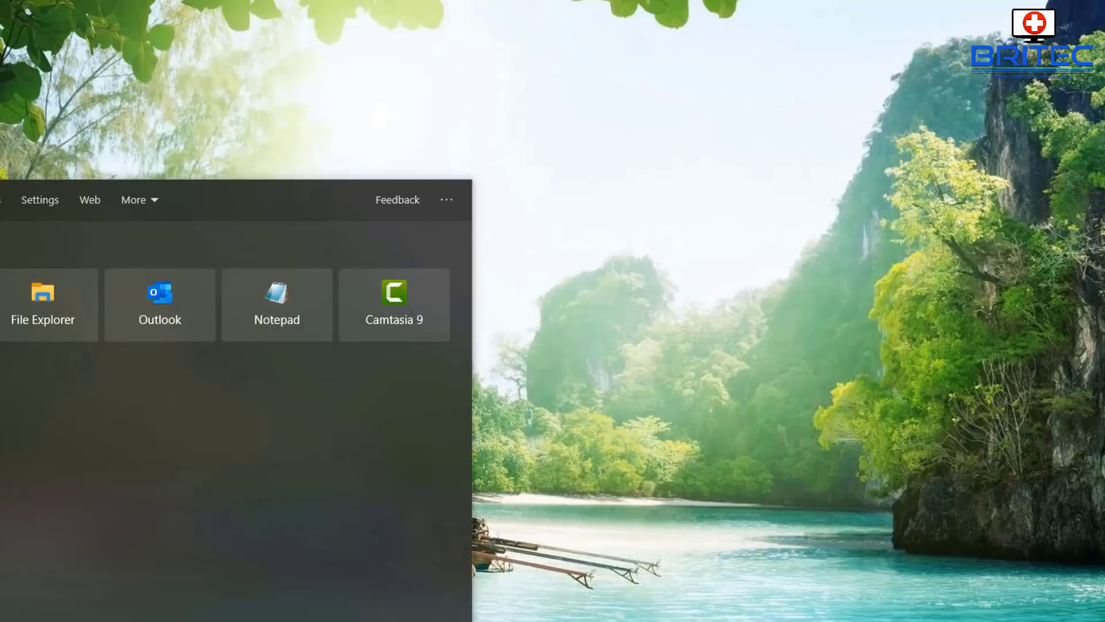
text(gpedit)
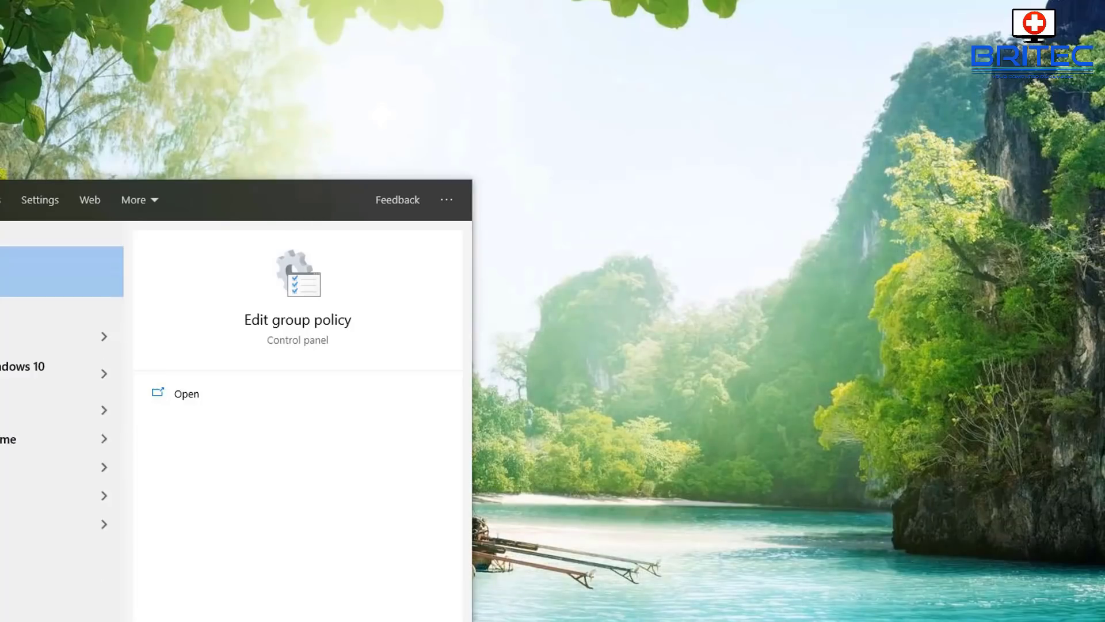
click(5, 270)
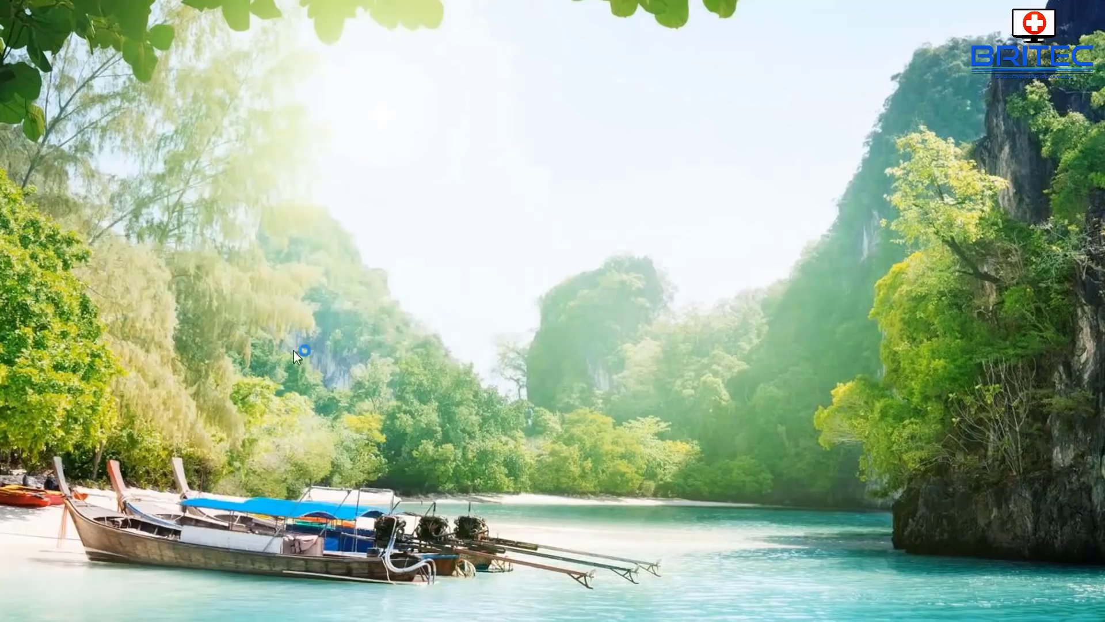
drag(270, 6, 617, 91)
drag(399, 283, 449, 287)
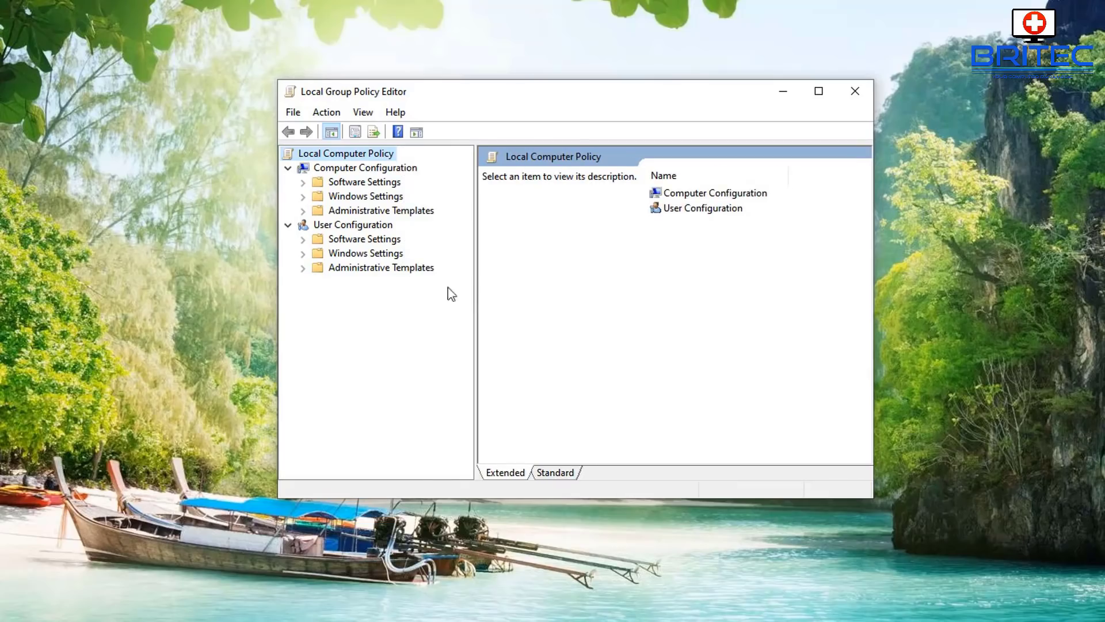
- Show the Data Collection and Preview Builds policies under Computer Configuration, Administrative Templates, Windows Components, and widen the tree and editor window
click(356, 168)
click(318, 212)
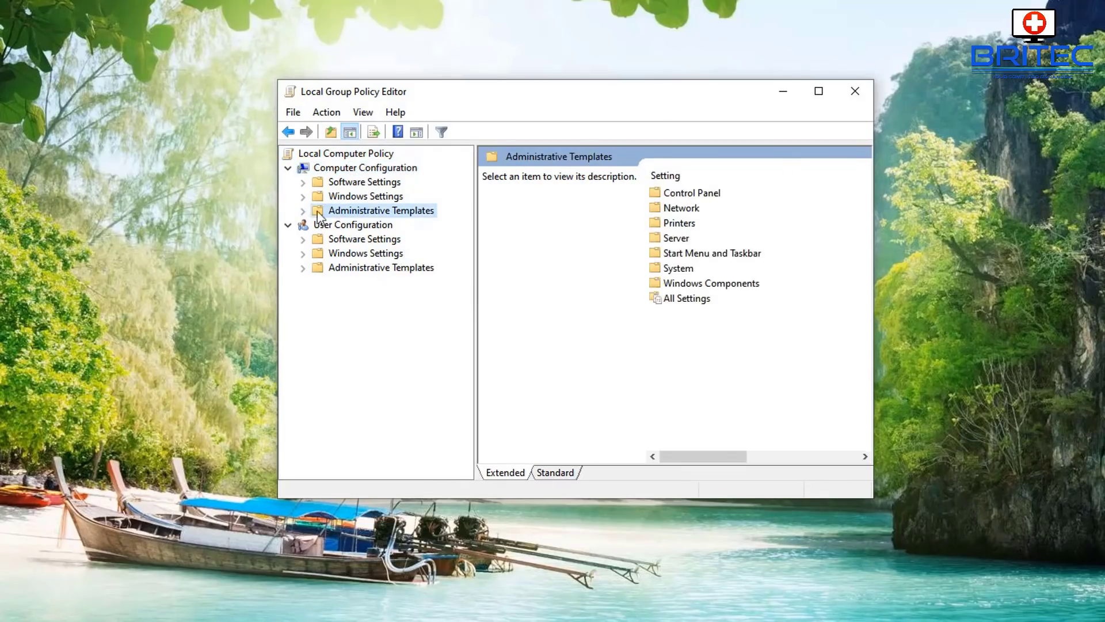
double_click(319, 213)
click(319, 311)
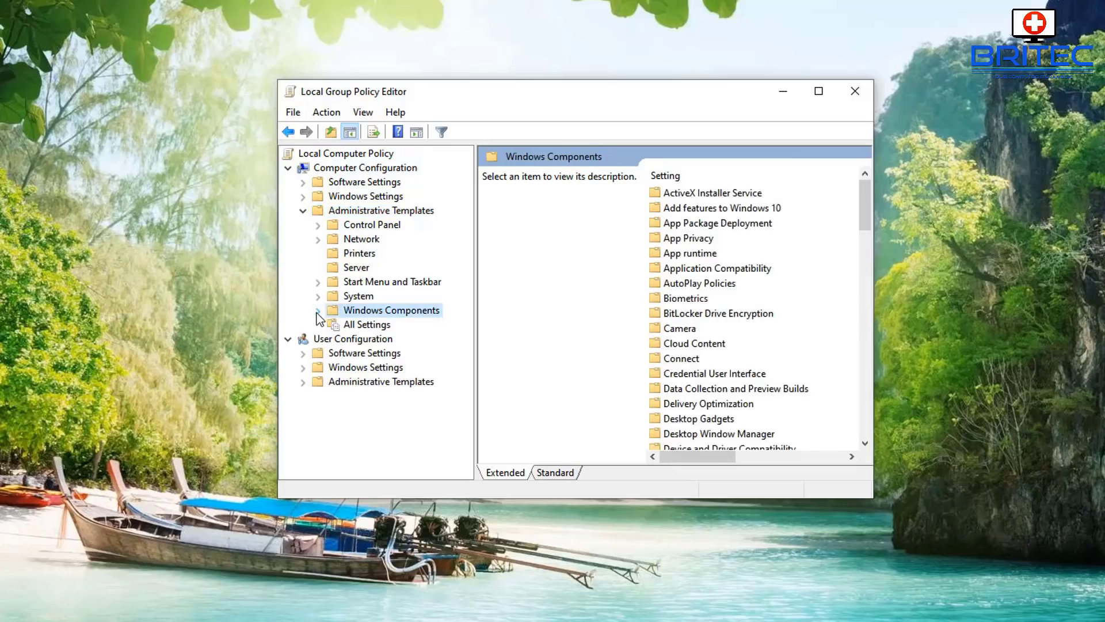
click(318, 311)
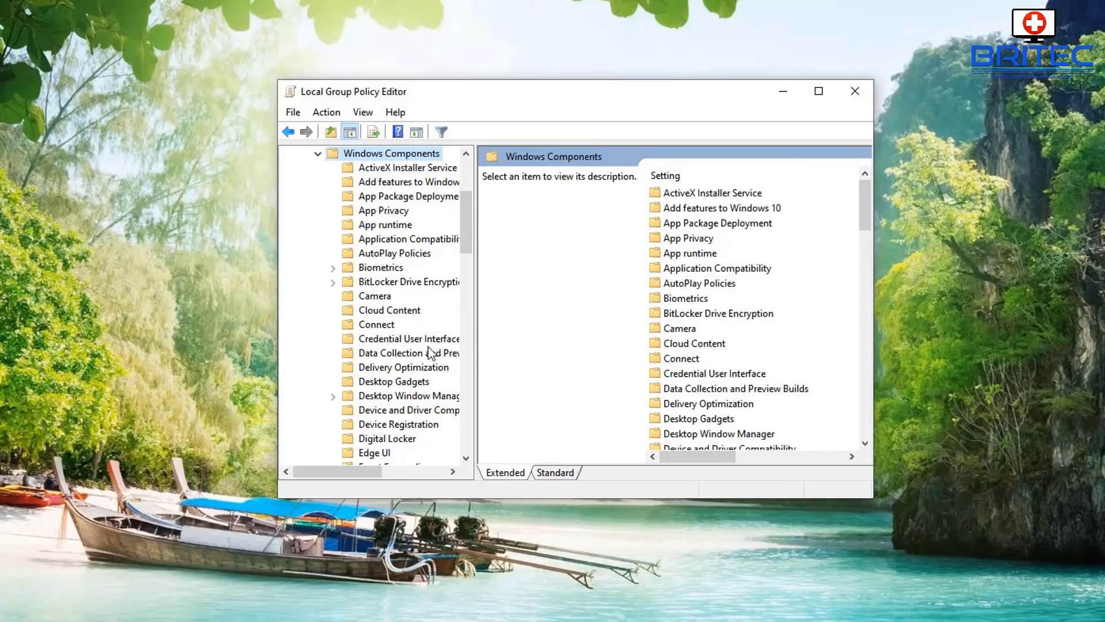
scroll(433, 348, down, 1)
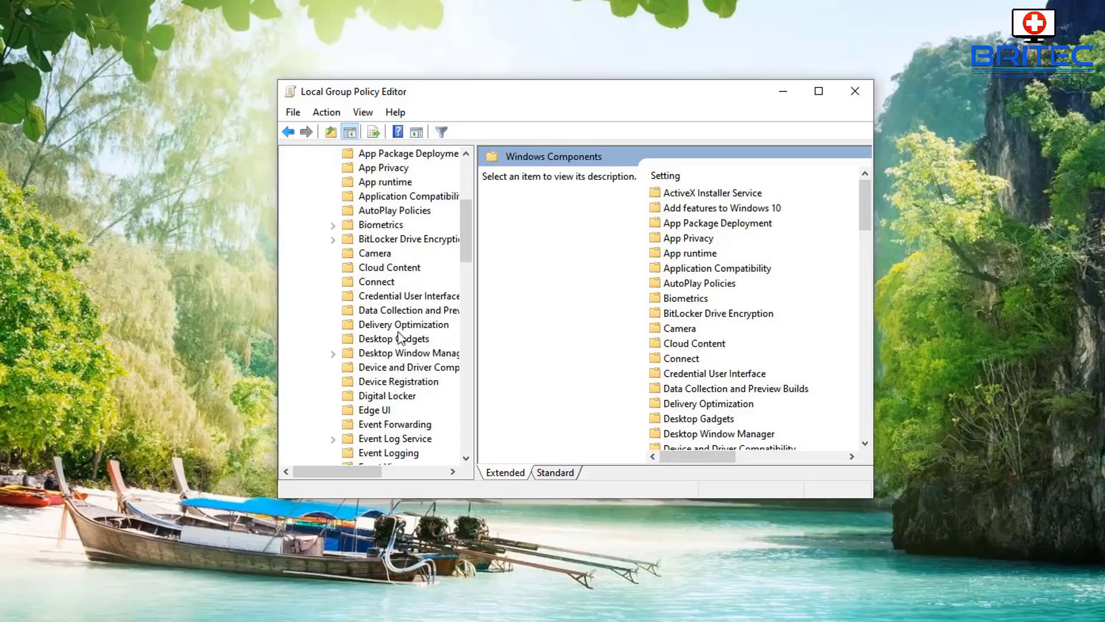
drag(479, 321, 553, 320)
click(475, 311)
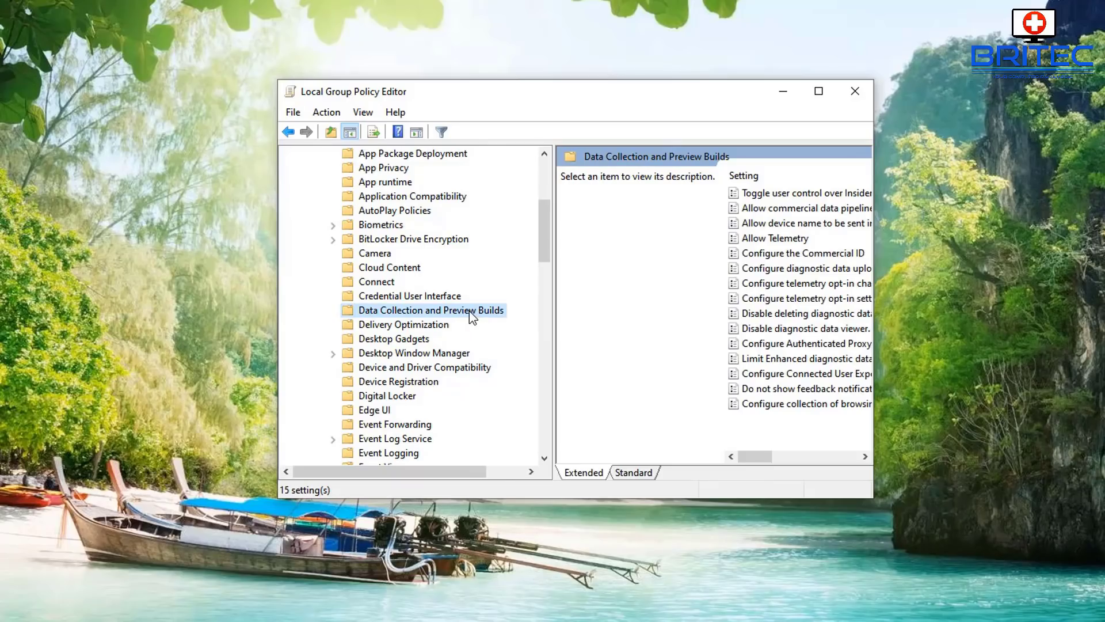
drag(873, 311, 1090, 317)
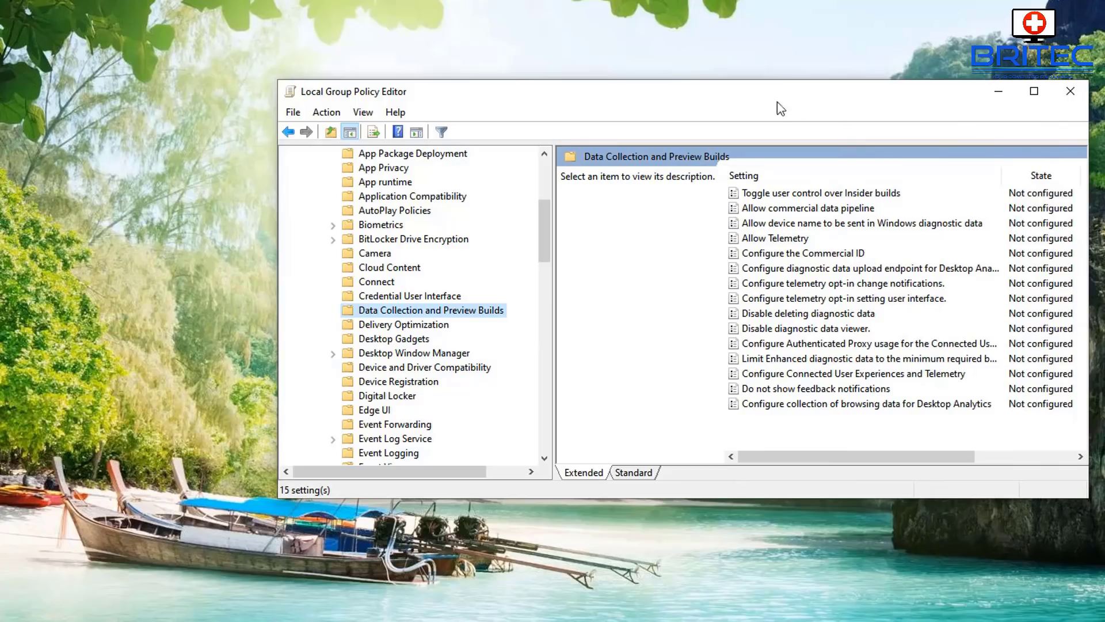
drag(778, 97, 651, 91)
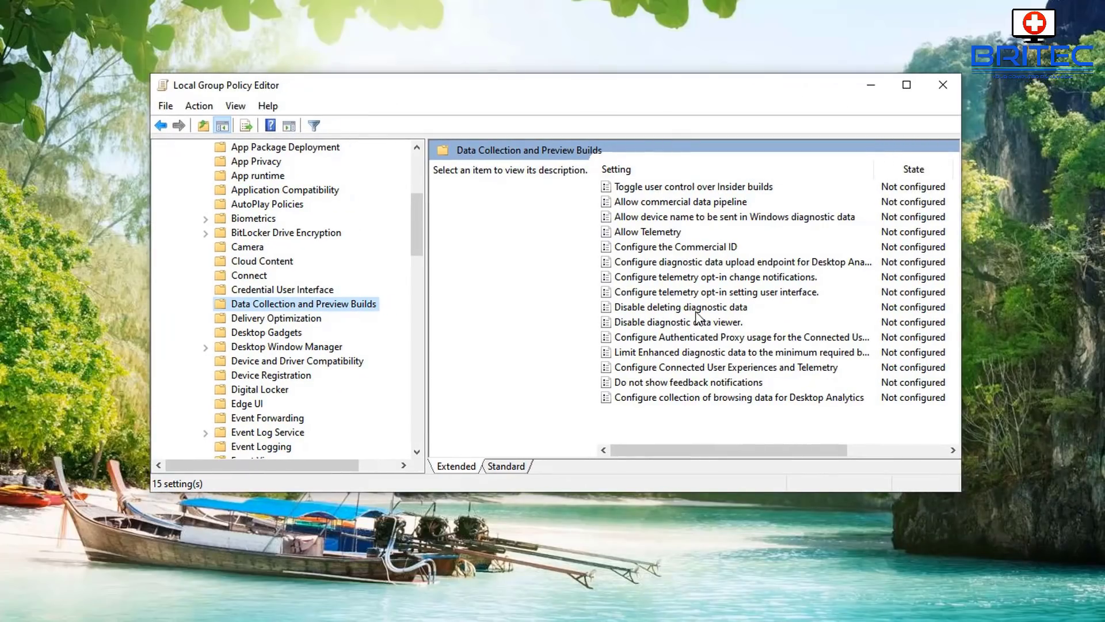
- Set the Allow Telemetry policy to Disabled and apply it
click(647, 232)
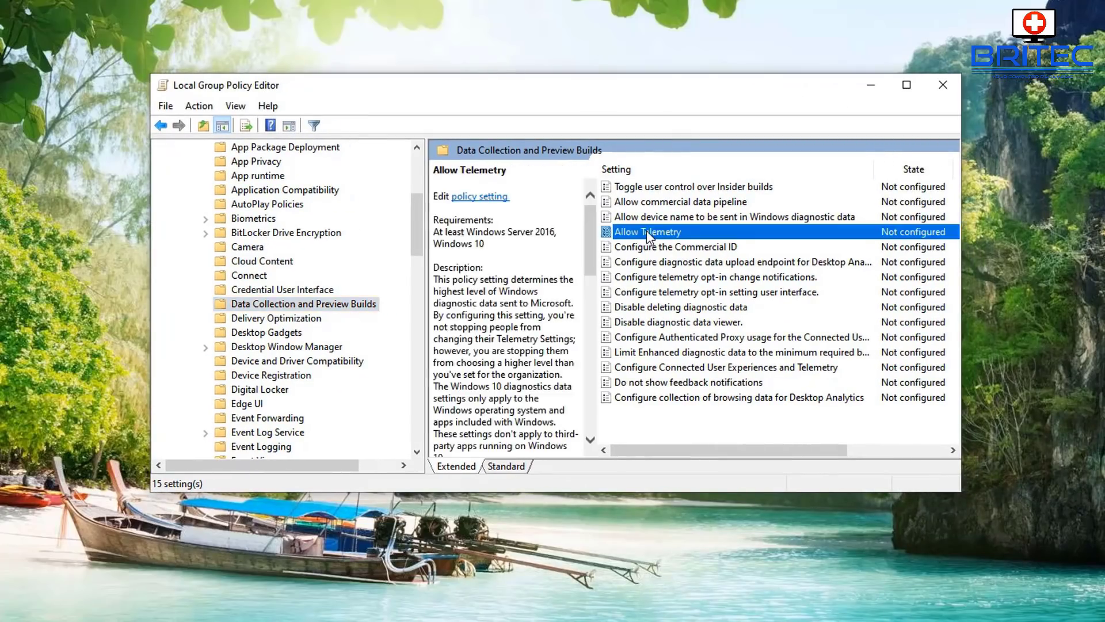
double_click(647, 232)
drag(194, 0, 621, 27)
click(323, 140)
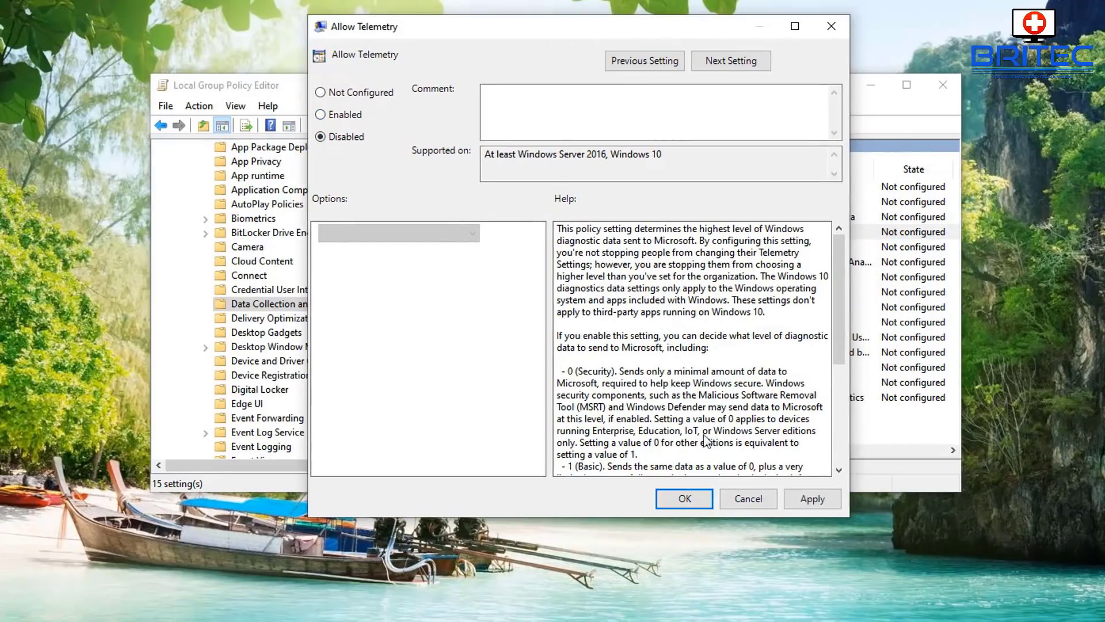
click(813, 498)
click(687, 500)
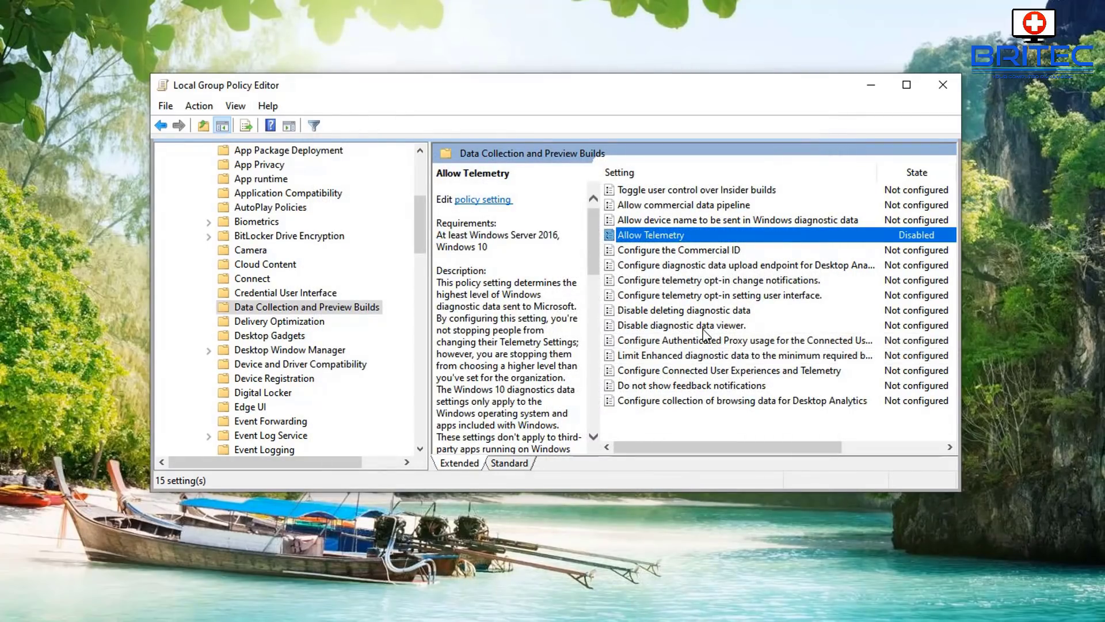
- Set the policy that allows the device name to be sent in Windows diagnostic data to Disabled and apply it
double_click(770, 219)
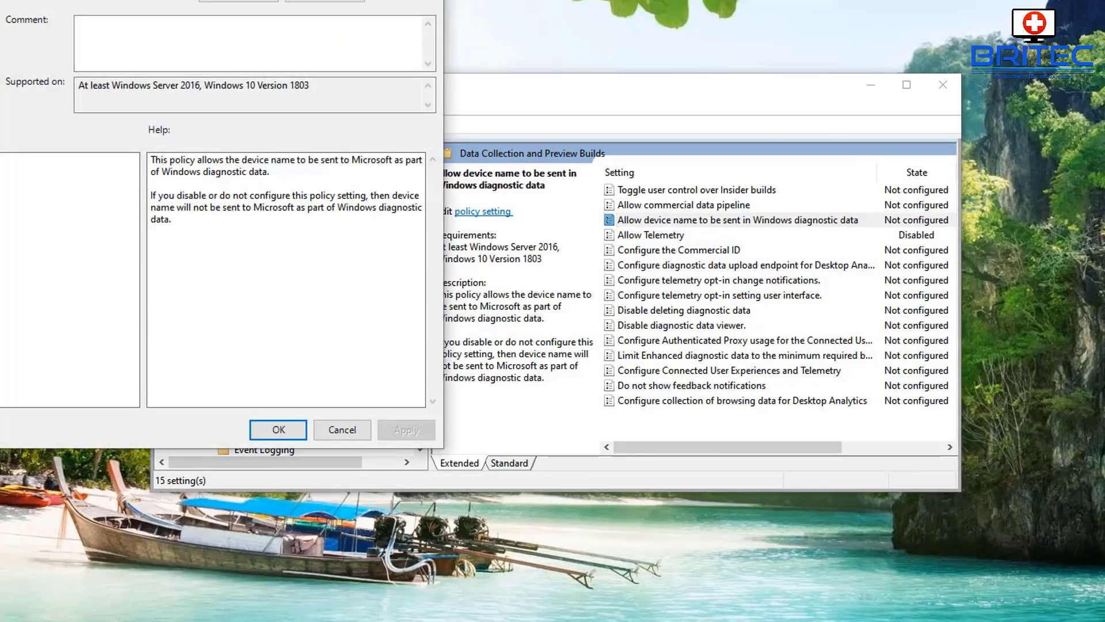
drag(56, 1, 438, 41)
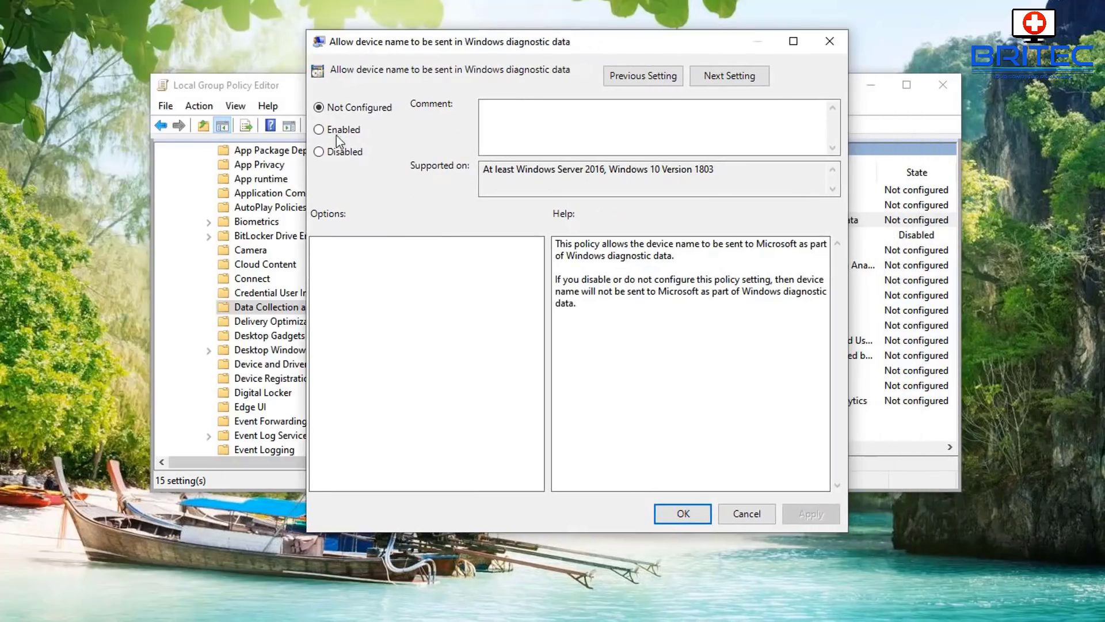
click(320, 152)
click(807, 512)
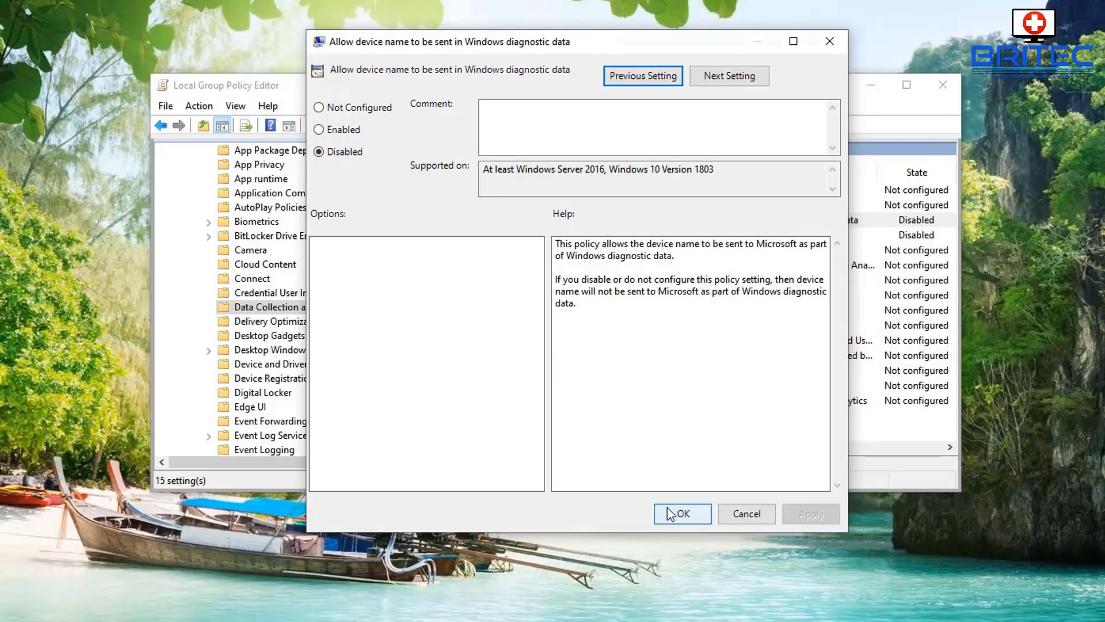
click(671, 513)
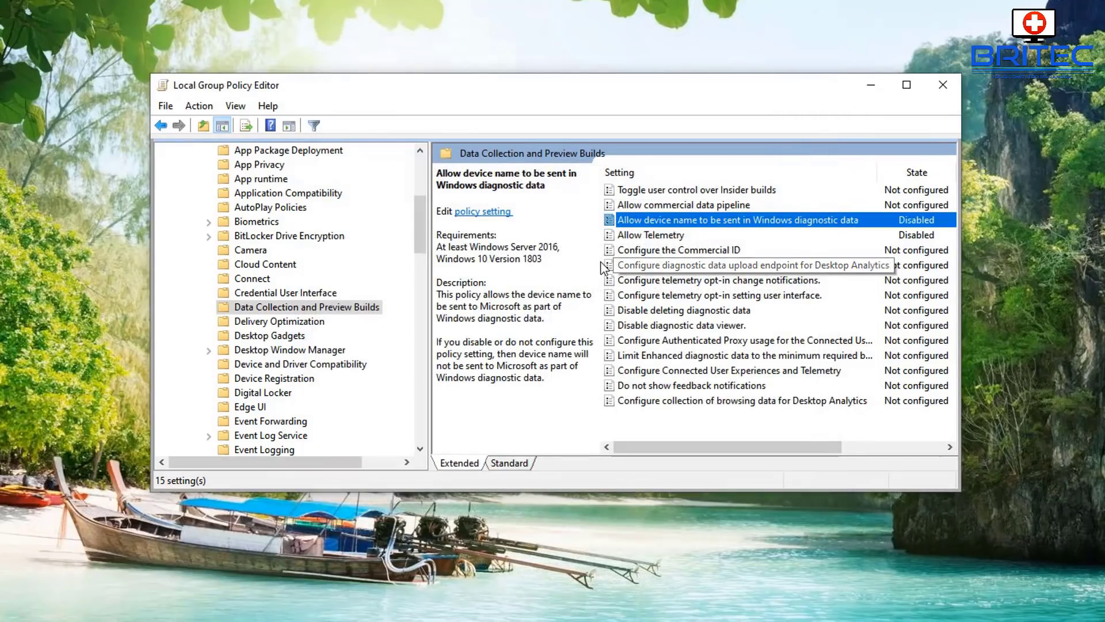
- Set the Allow commercial data pipeline policy to Disabled
click(694, 206)
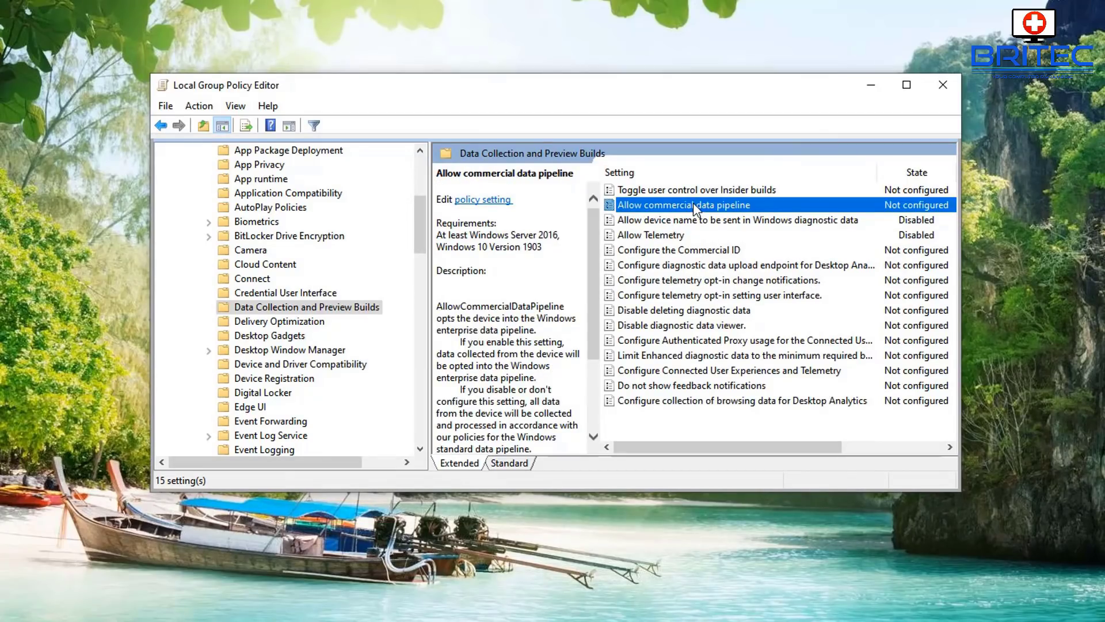
double_click(695, 206)
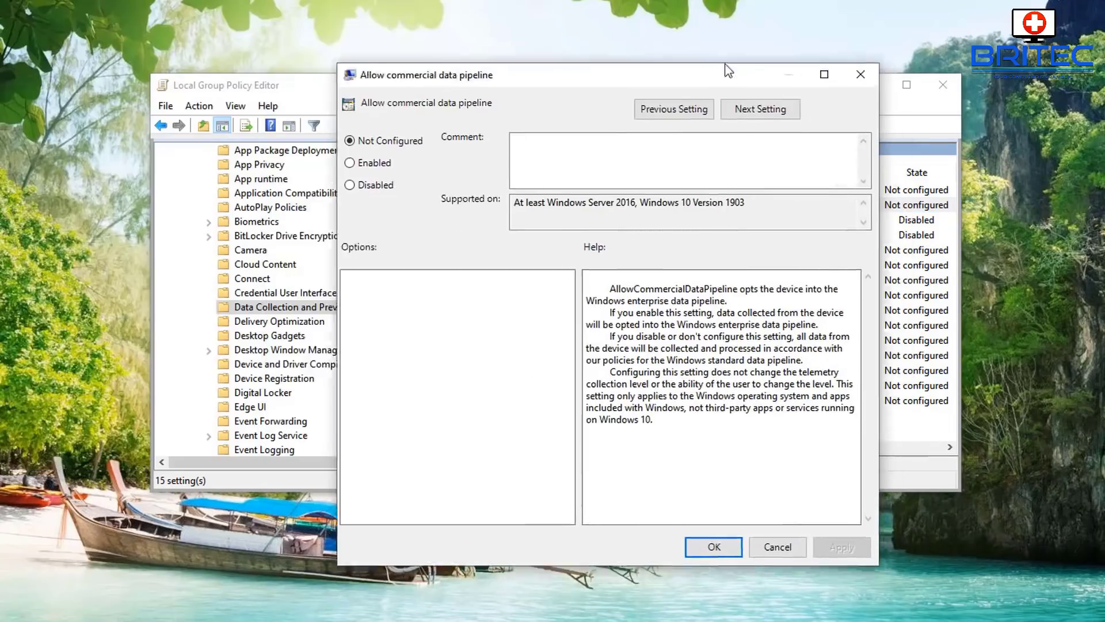
drag(726, 71, 684, 45)
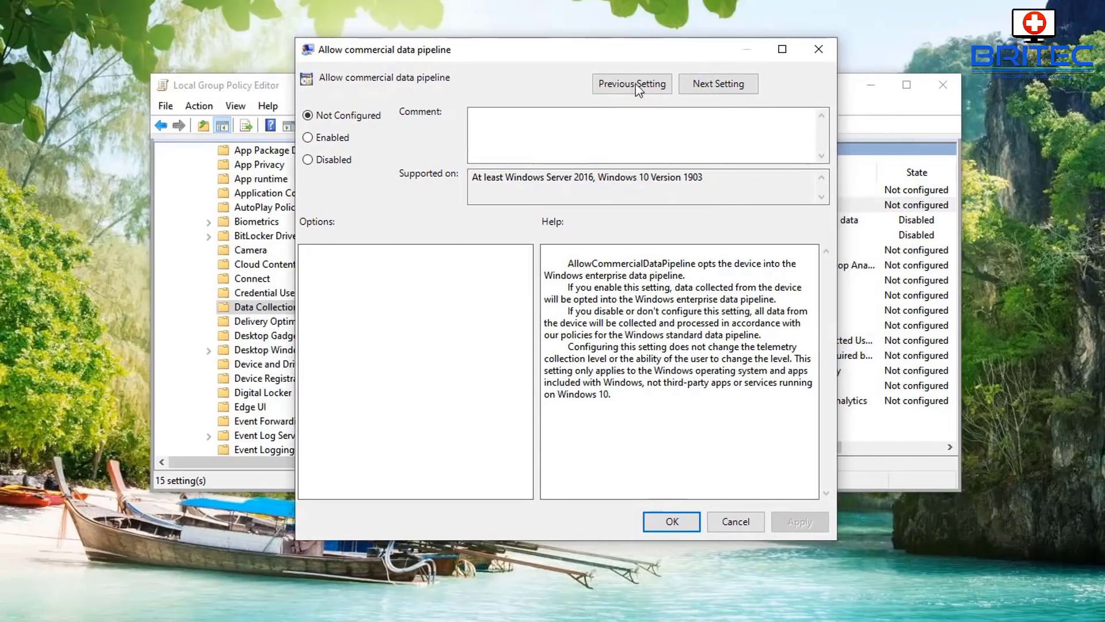
click(307, 160)
click(672, 521)
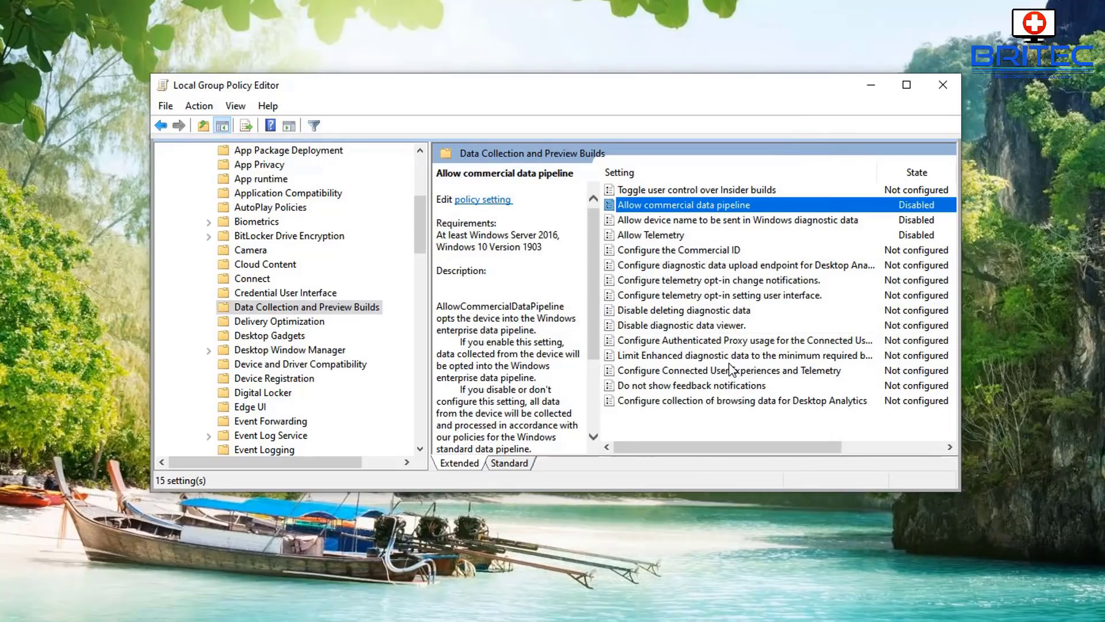
- Review the descriptions of the Commercial ID policy and the telemetry opt-in setting user interface policy
click(678, 255)
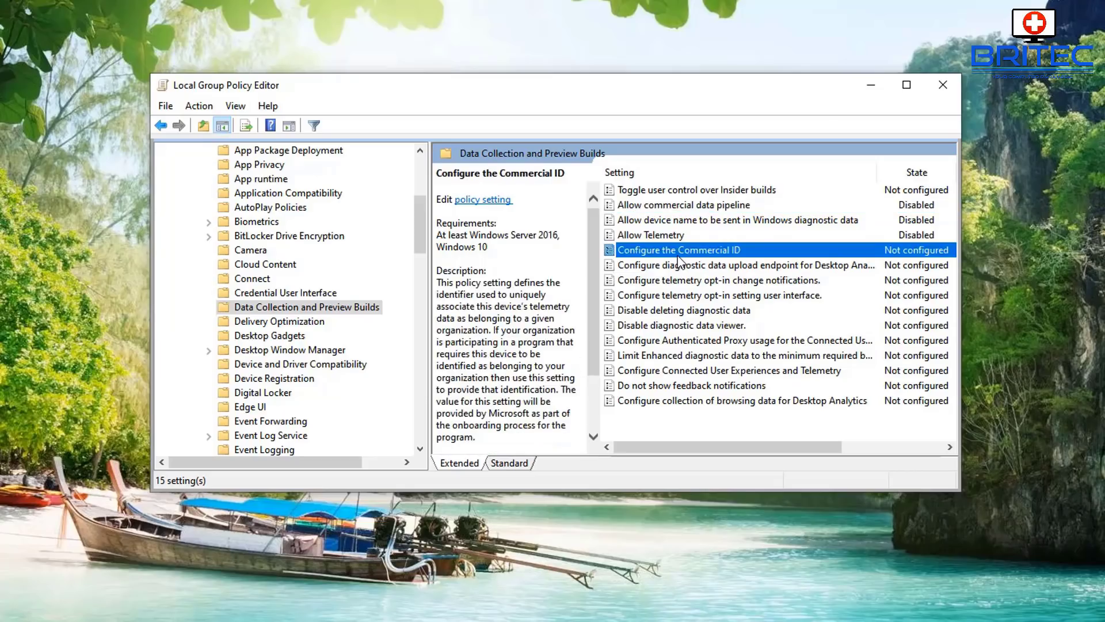
click(695, 297)
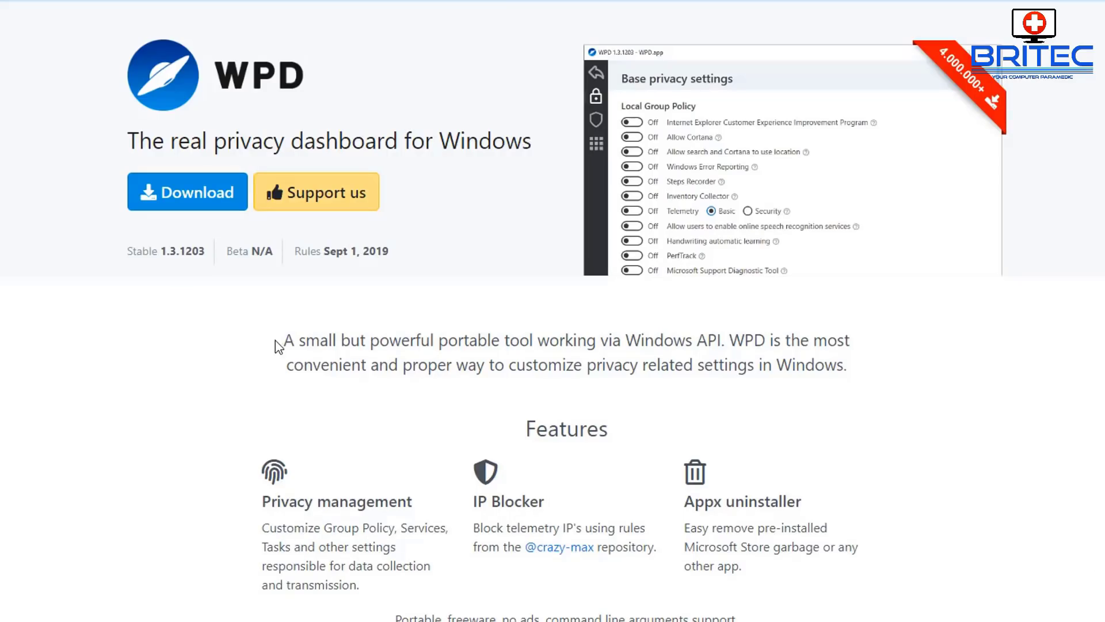
- Download WPD from its website and open the privacy settings in the WPD app
click(178, 202)
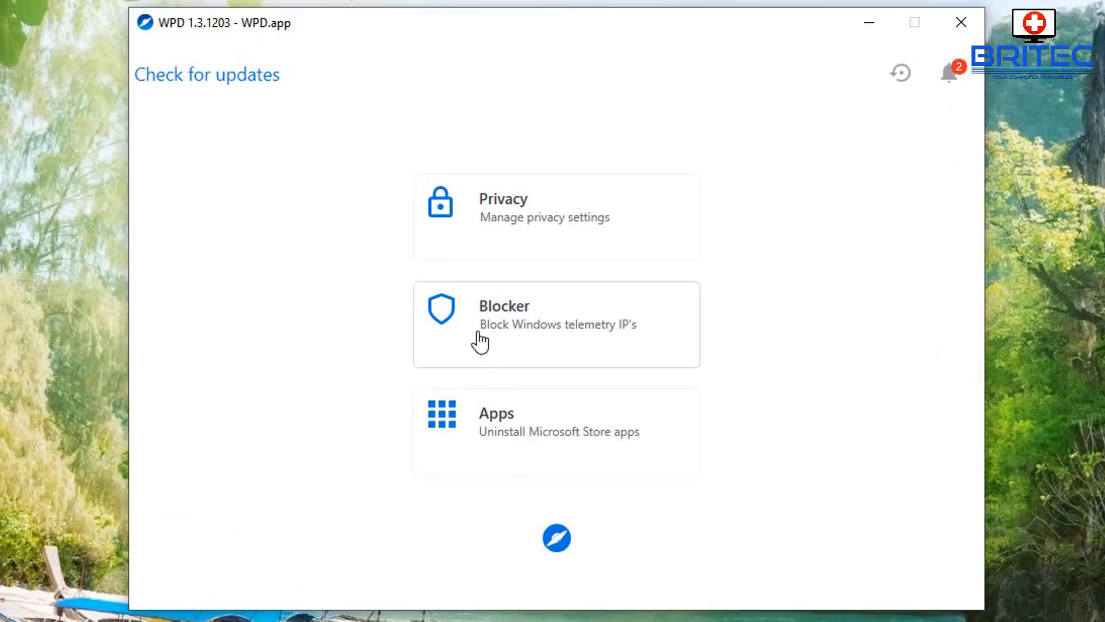
click(478, 245)
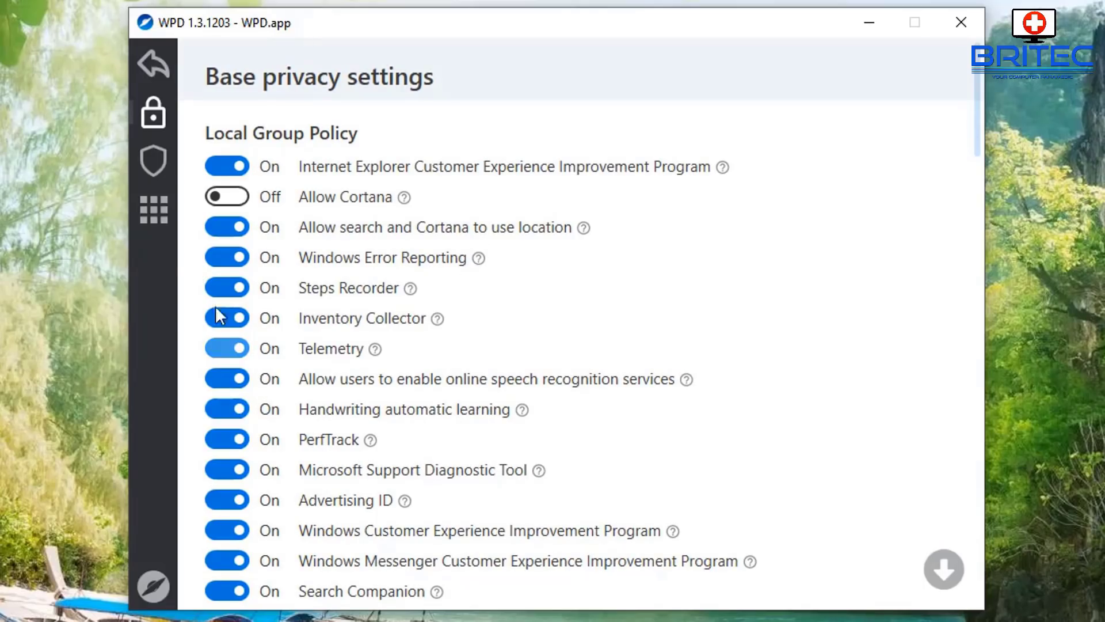
- Try switching the Internet Explorer Customer Experience Improvement Program policy off and back on
click(226, 165)
click(217, 166)
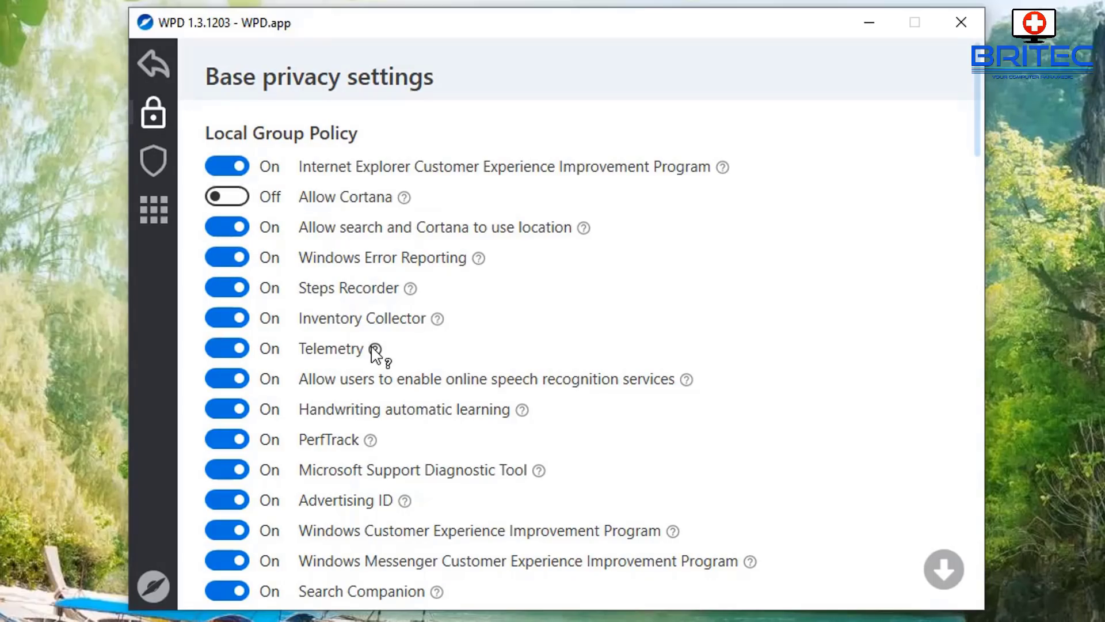
- Read the explanation of the Telemetry setting and examine the base Local Group Policy, Microsoft Office, Services and Scheduler settings
mouse_move(375, 349)
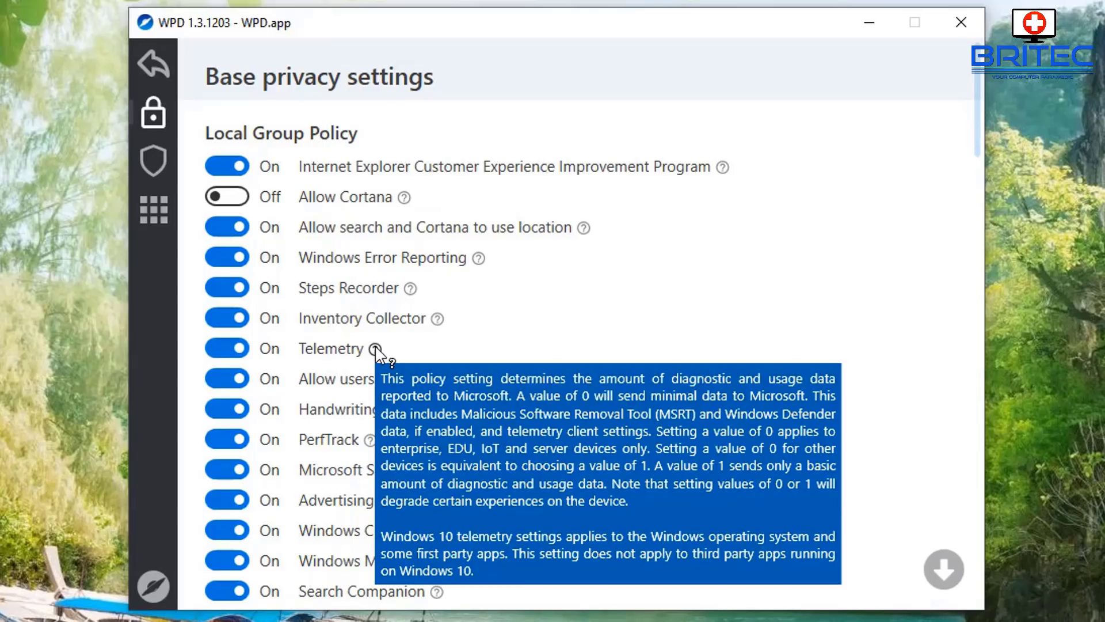
scroll(346, 381, down, 3)
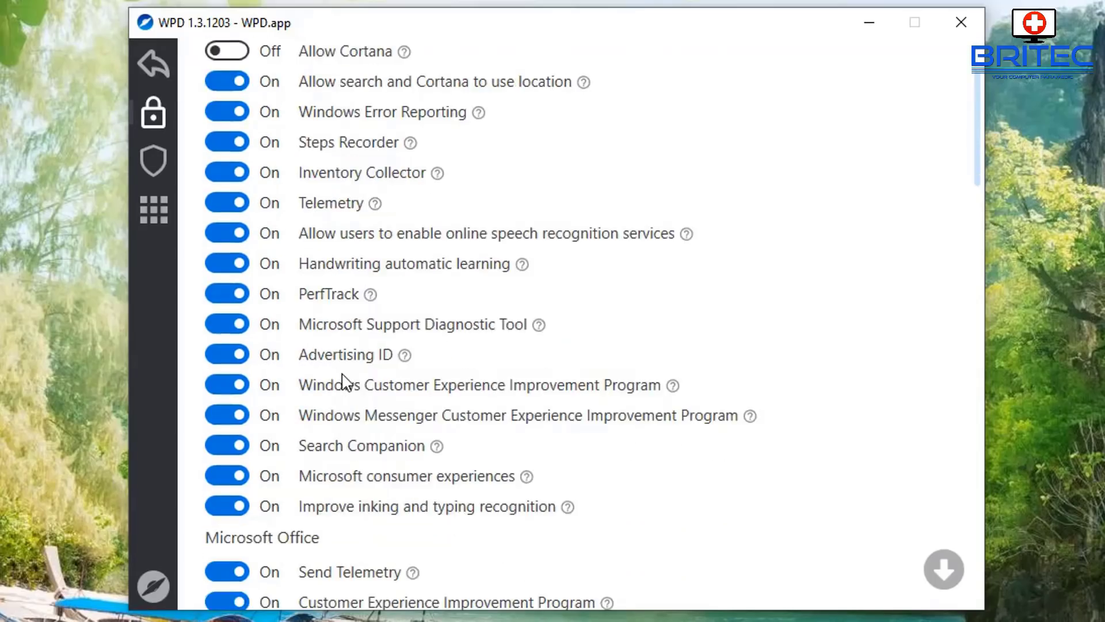
scroll(344, 381, down, 2)
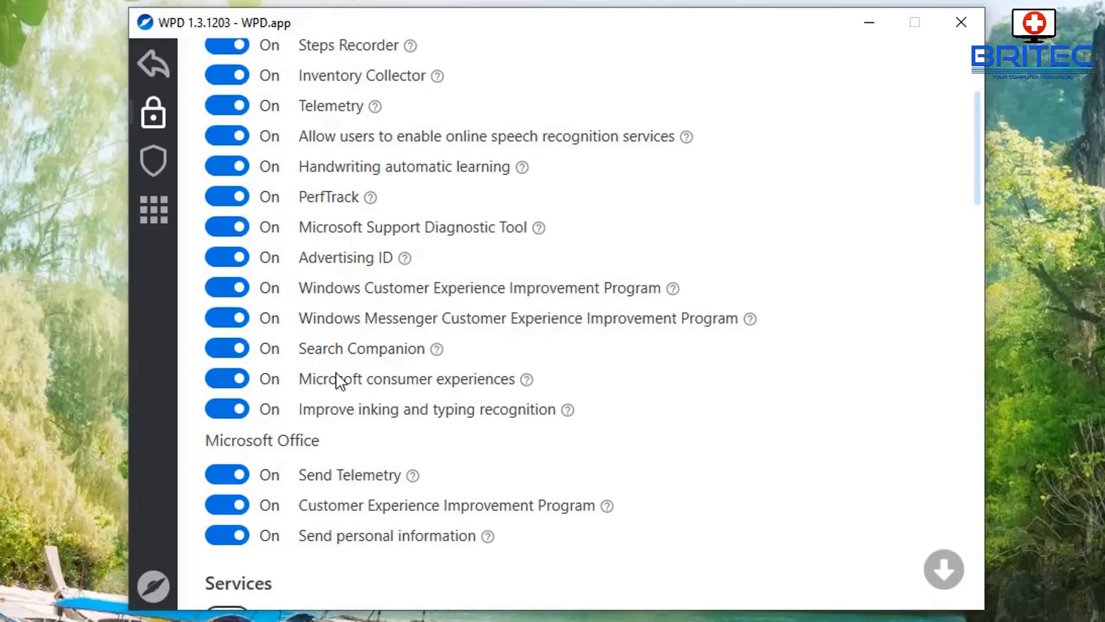
scroll(340, 381, down, 7)
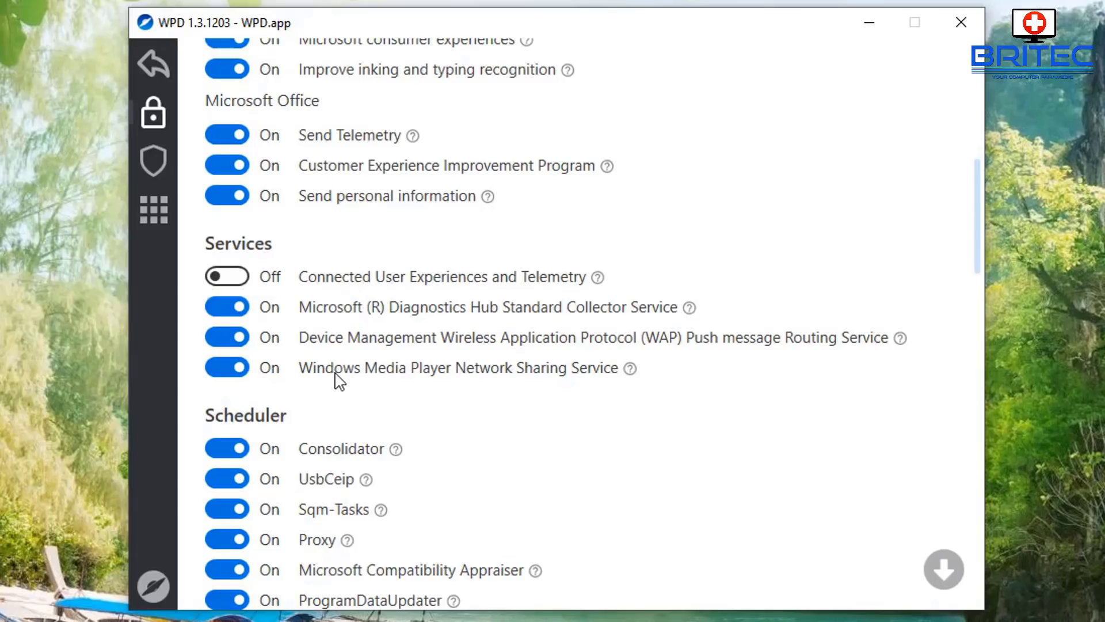
scroll(339, 381, down, 9)
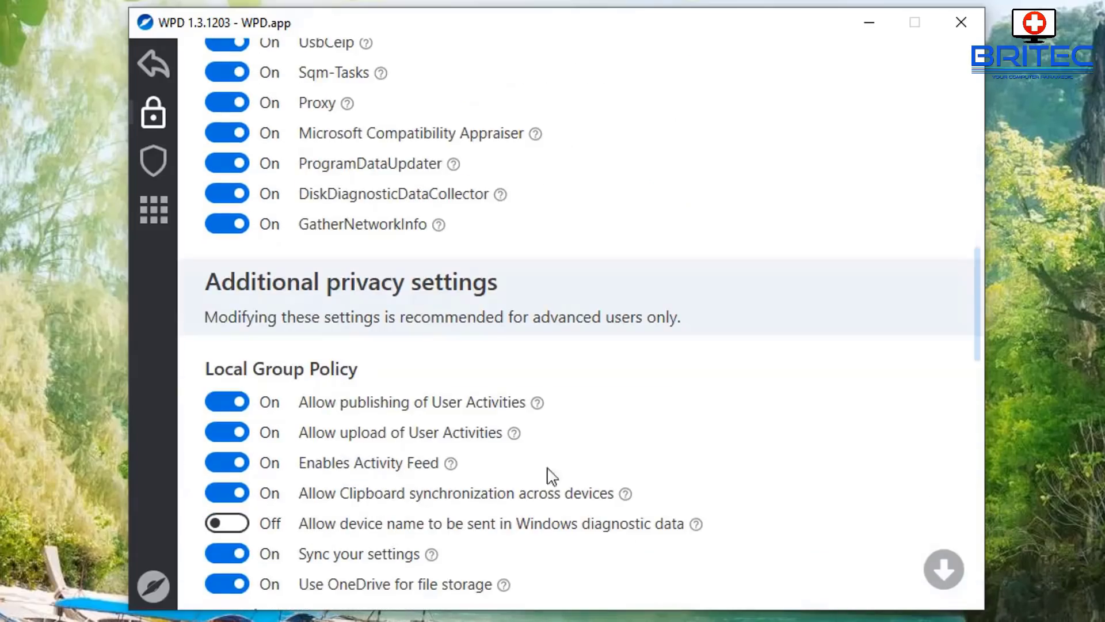
- View the telemetry IP blocker and the Microsoft Store app uninstaller, and return to the privacy settings
click(153, 164)
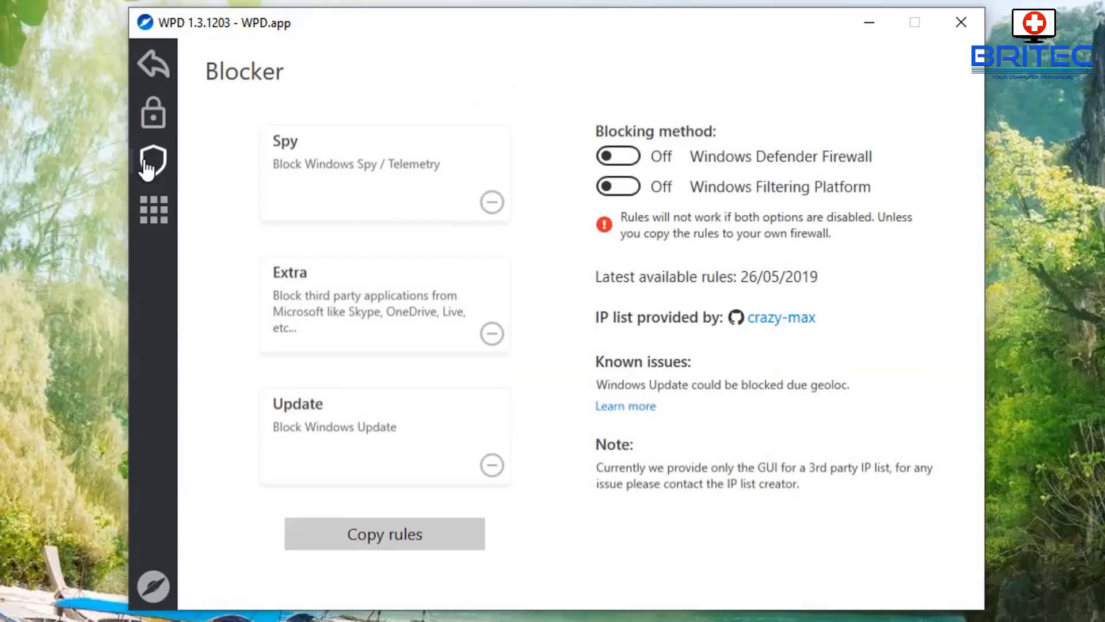
click(149, 210)
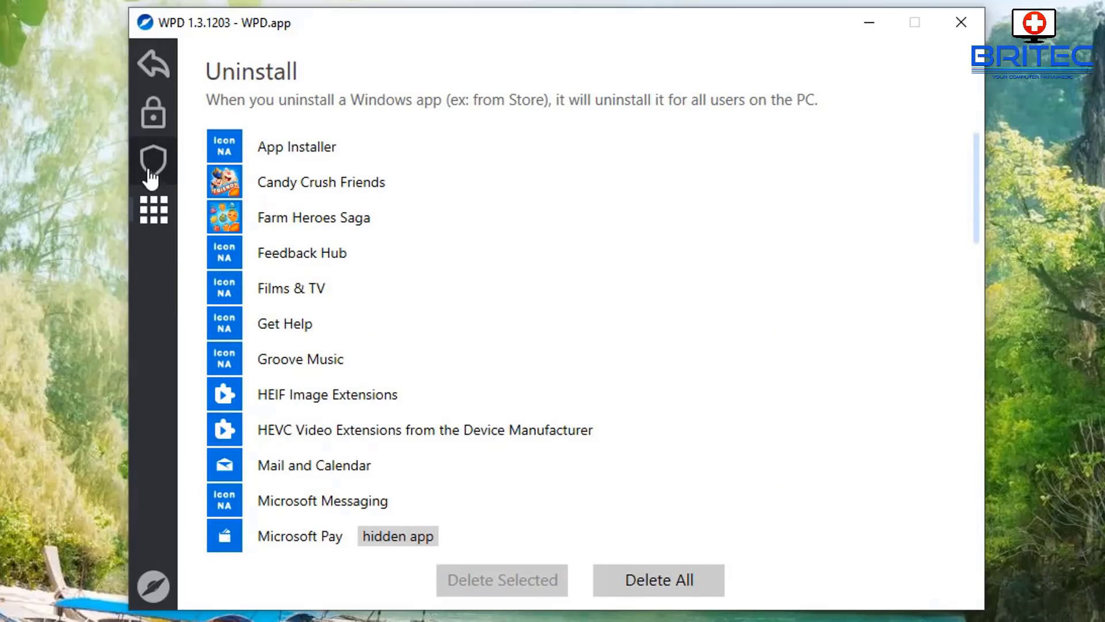
click(153, 118)
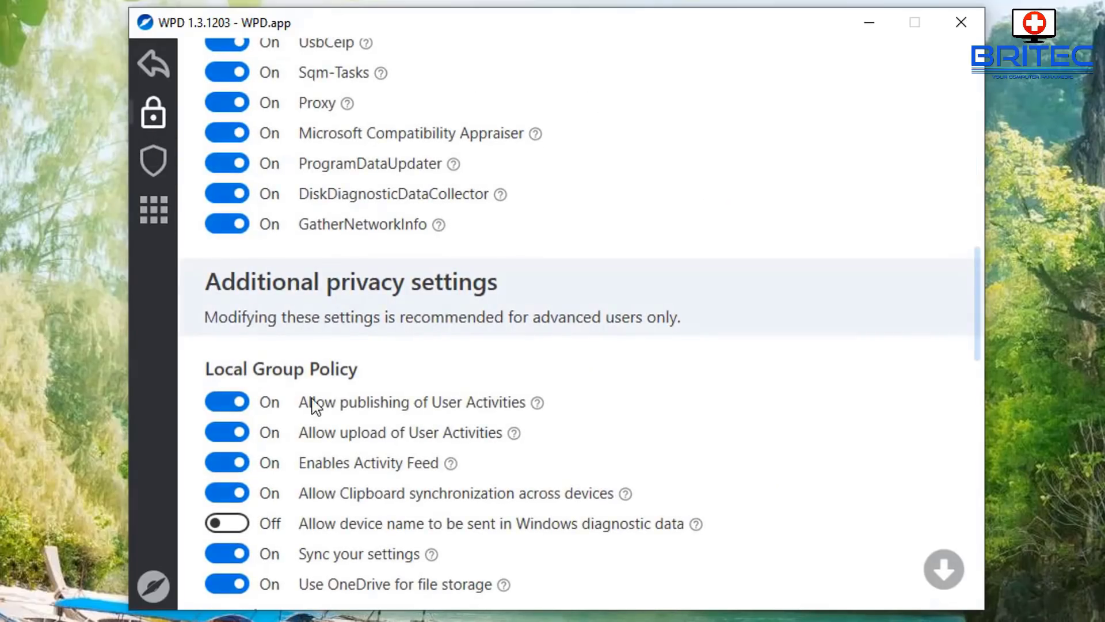
- Examine the additional privacy settings for app permissions, Services and Misc, down to the Disable All options
scroll(315, 406, down, 15)
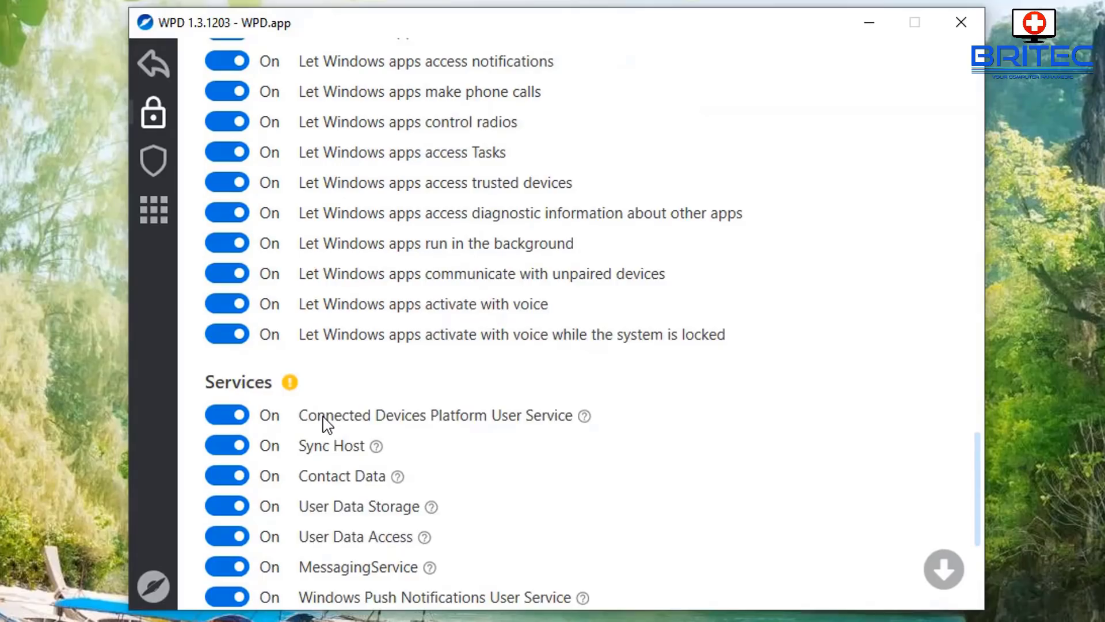
scroll(323, 417, down, 2)
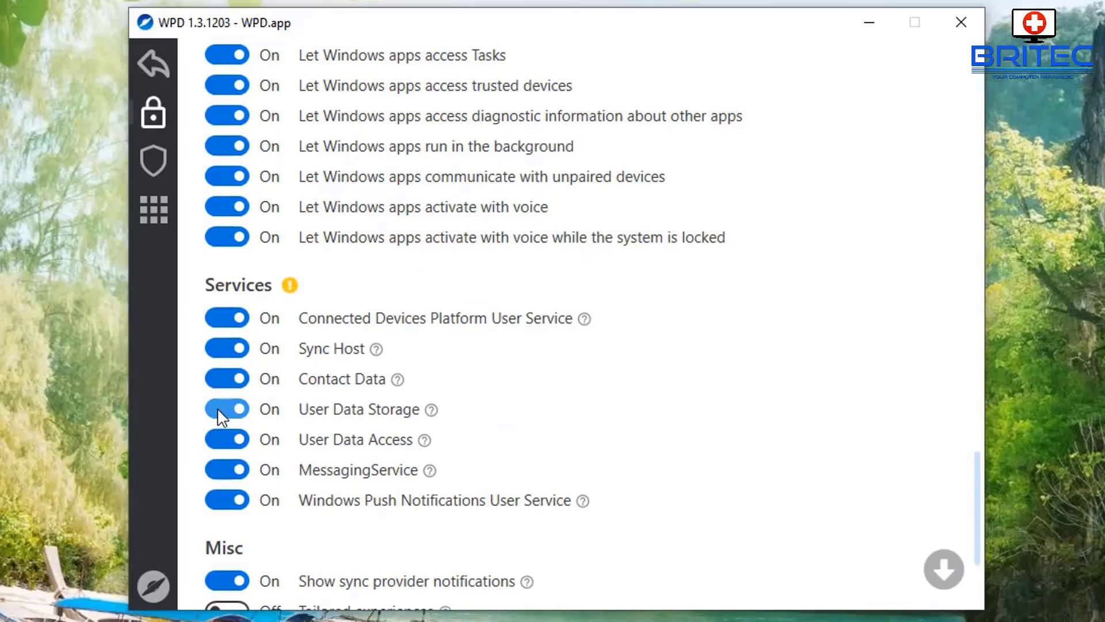
scroll(217, 406, down, 4)
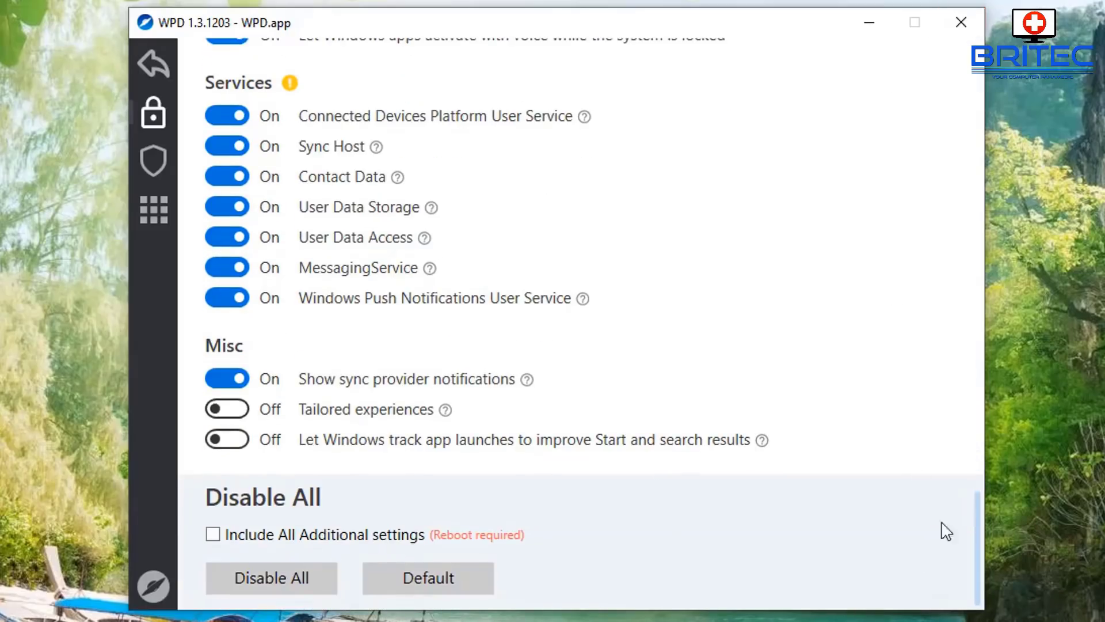
- Go back over the base Local Group Policy settings, including the explanation of the Windows Customer Experience Improvement Program
drag(979, 542, 967, 69)
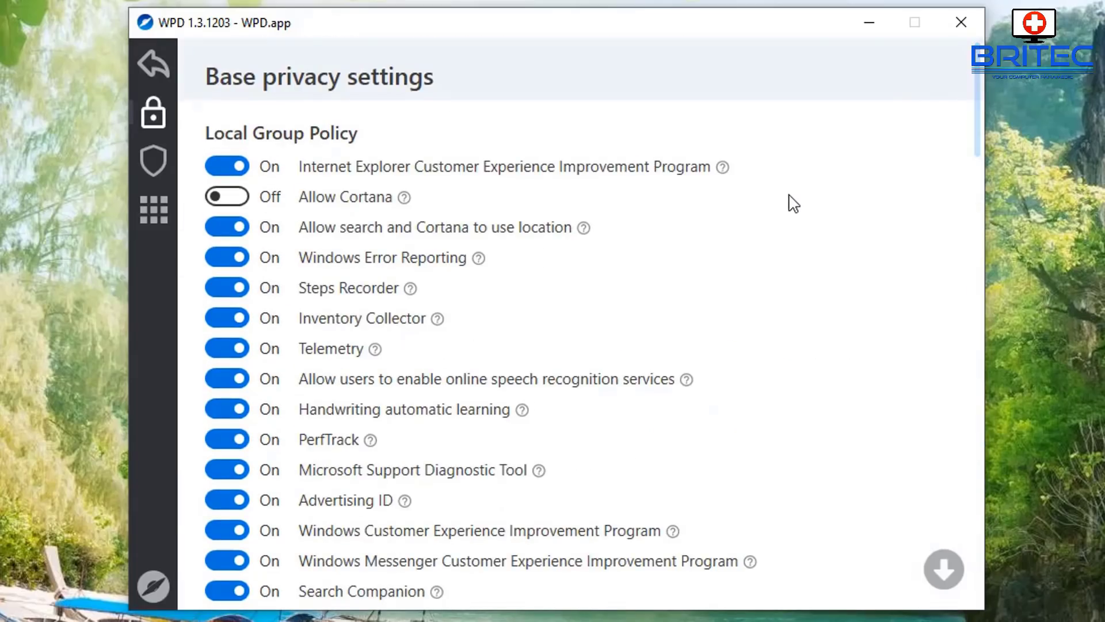
scroll(791, 208, down, 1)
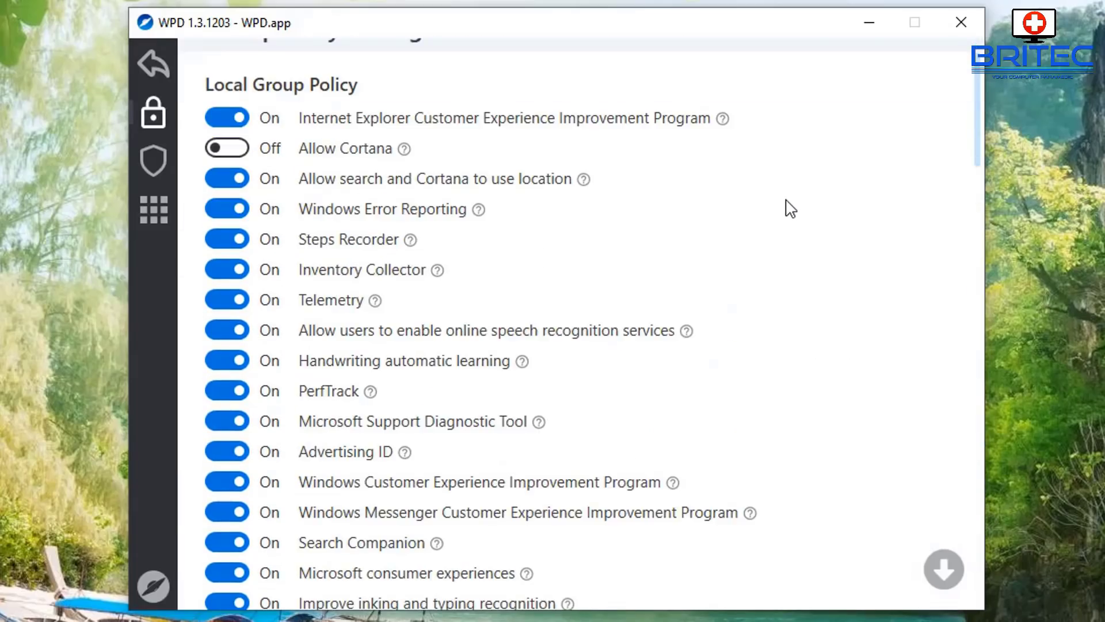
scroll(790, 208, down, 3)
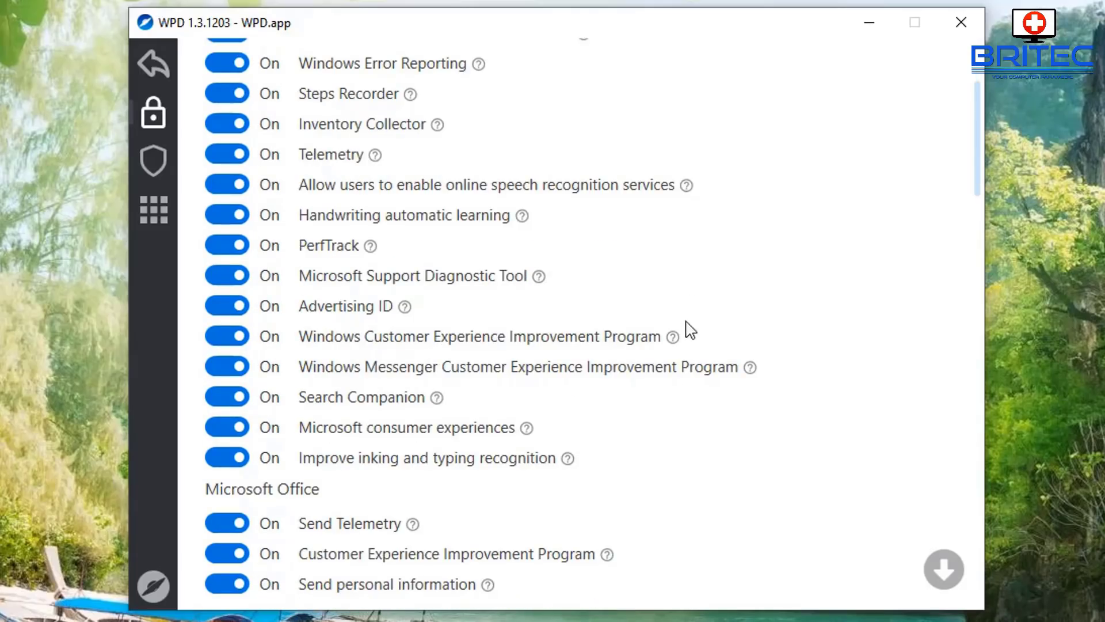
mouse_move(673, 338)
scroll(659, 334, up, 3)
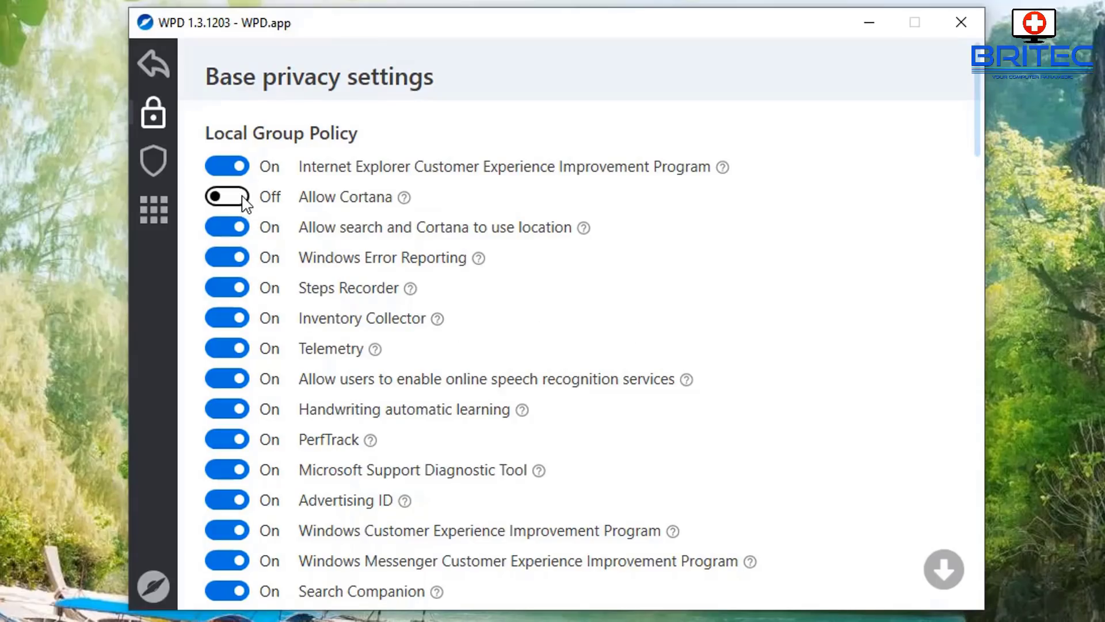
- Check the explanation of Allow Cortana and try switching the setting on and back off
mouse_move(405, 199)
click(238, 199)
click(234, 198)
- Review the Services and Scheduler entries, the additional Local Group Policy settings and the App Privacy permissions
scroll(526, 430, down, 5)
scroll(527, 425, down, 7)
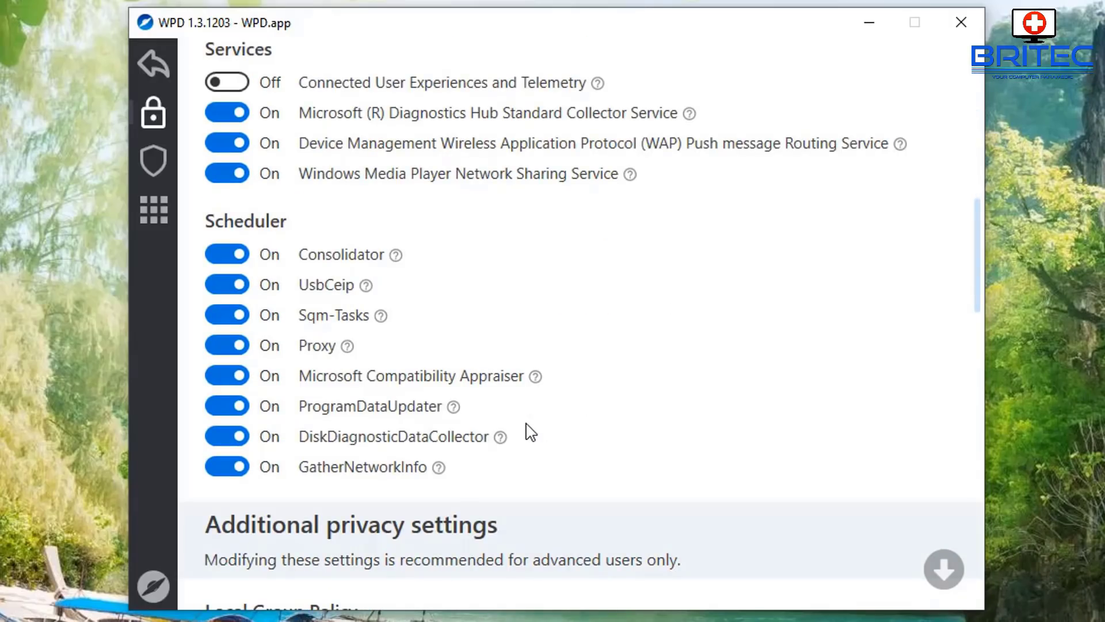
scroll(529, 432, down, 5)
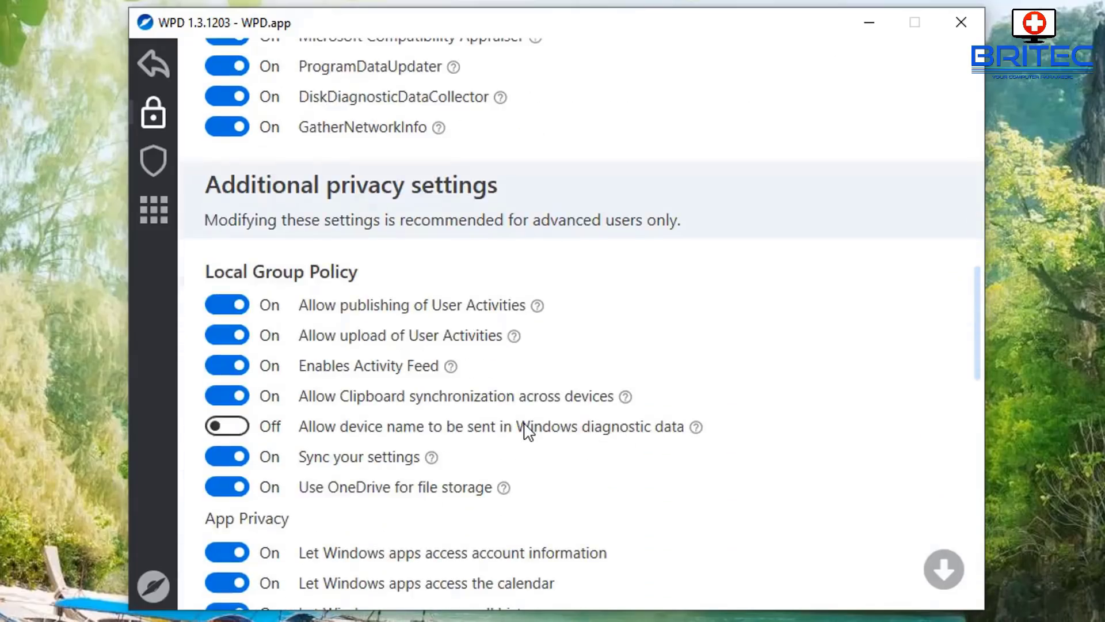
scroll(529, 431, down, 7)
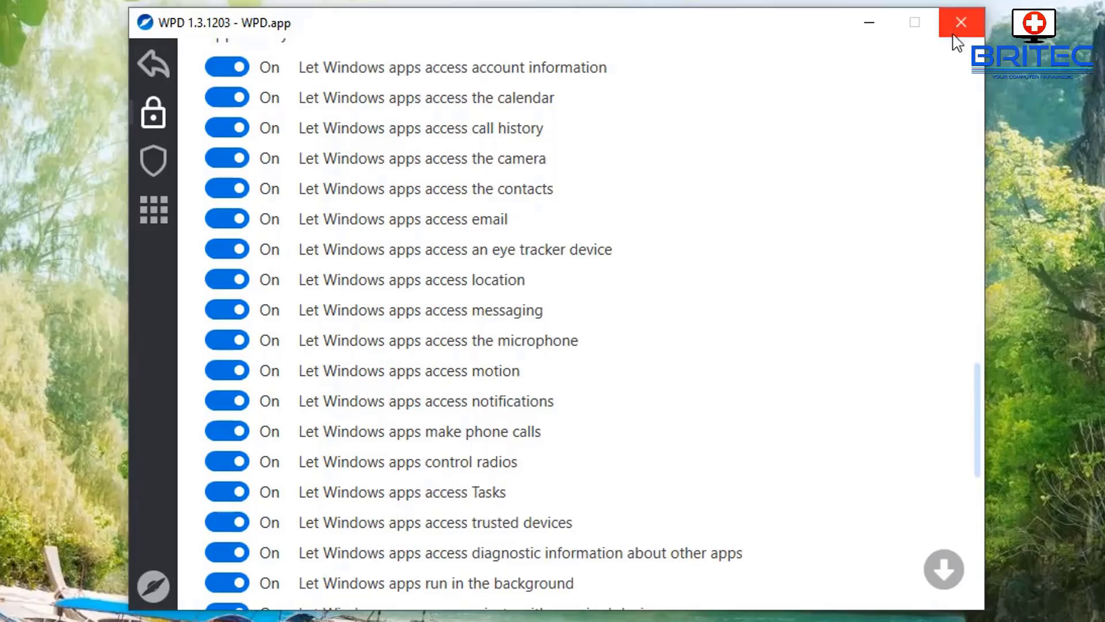
scroll(919, 126, down, 8)
scroll(916, 124, down, 2)
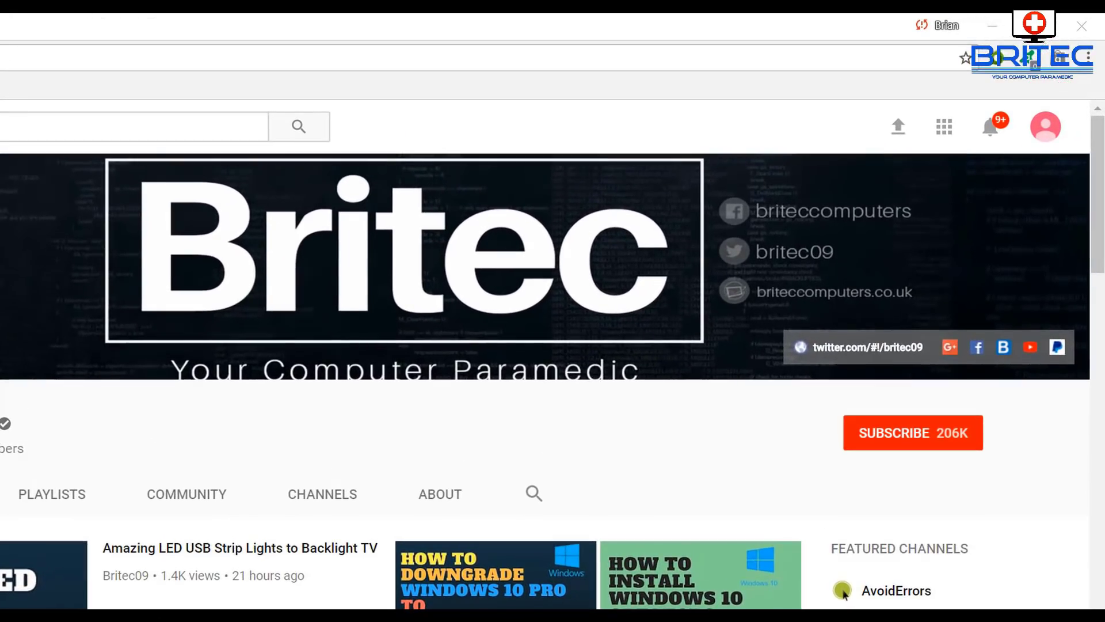
- Subscribe to the Britec channel on YouTube in the browser
click(927, 446)
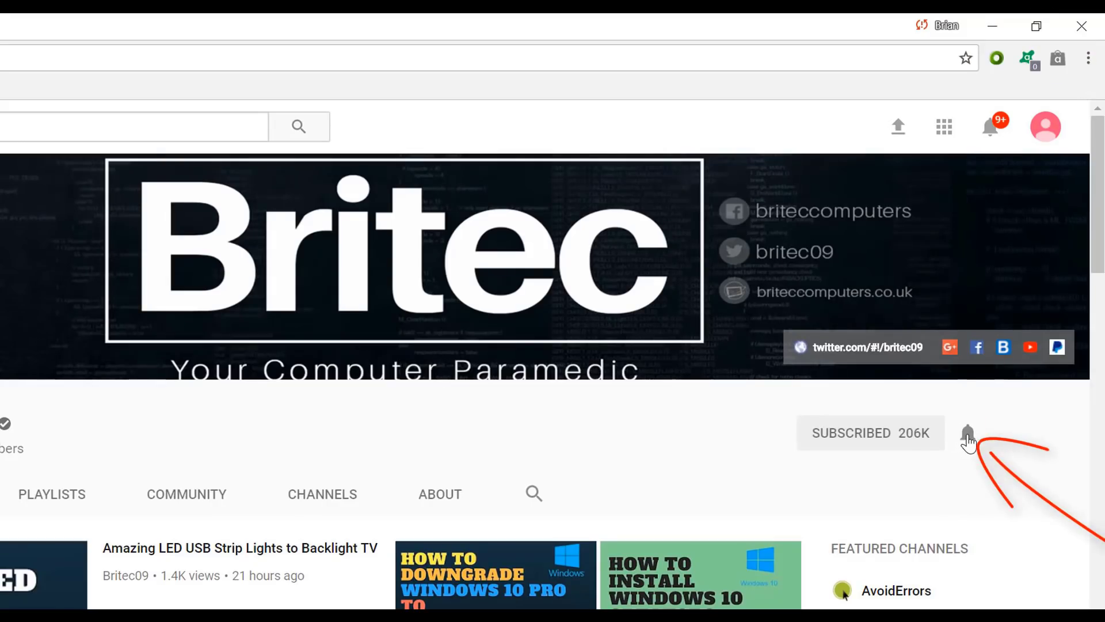